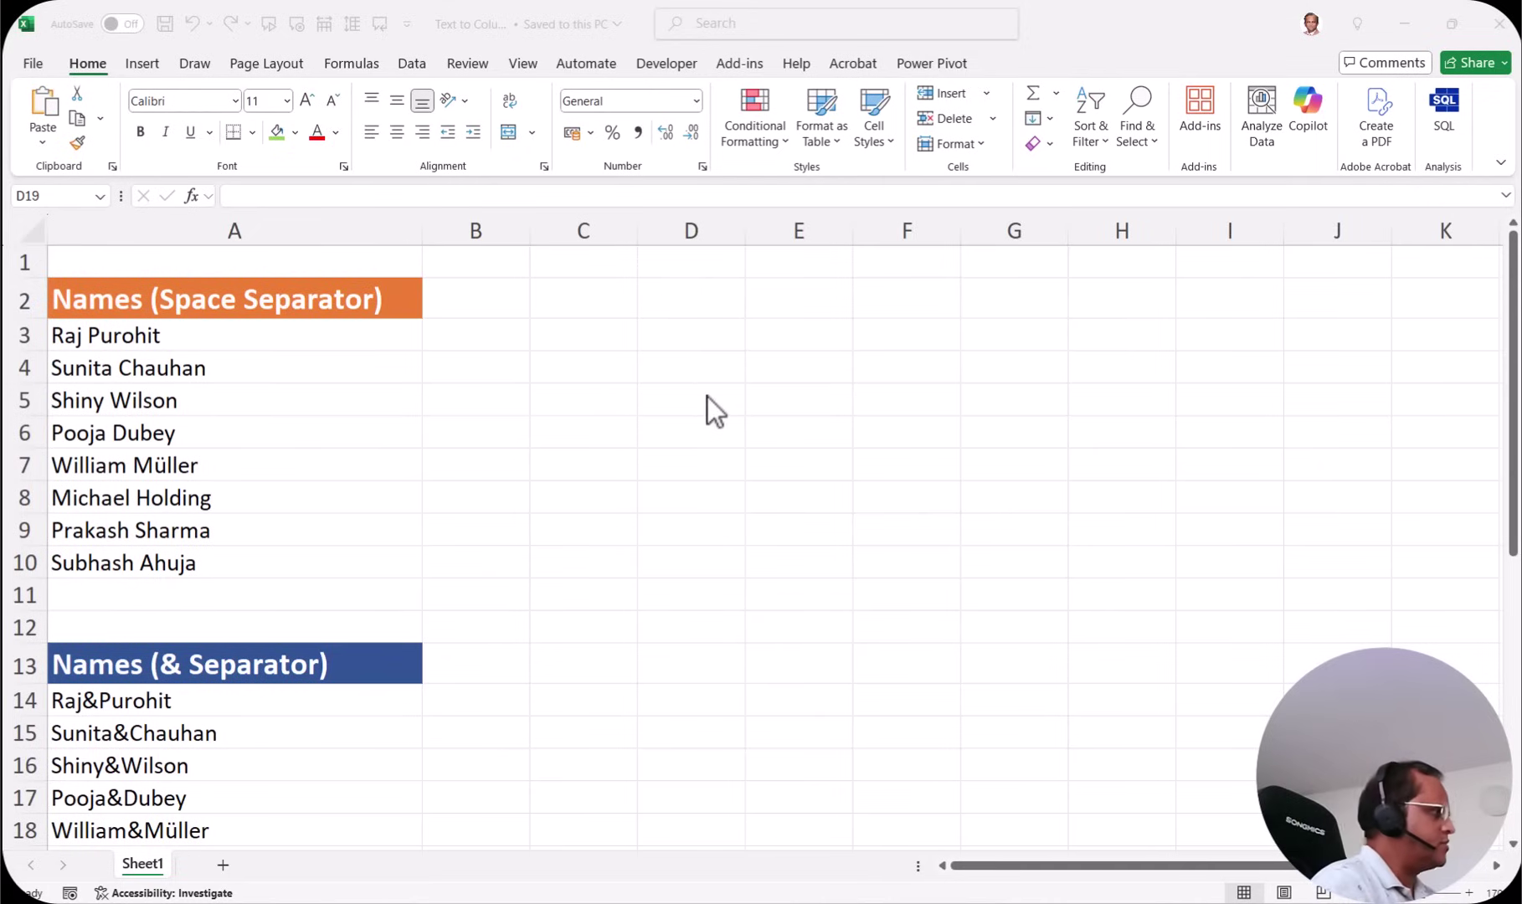
Start Text to Columns on the space-separated names in A3:A10, treating them as delimited data.
left_click_drag(167, 335, 260, 551)
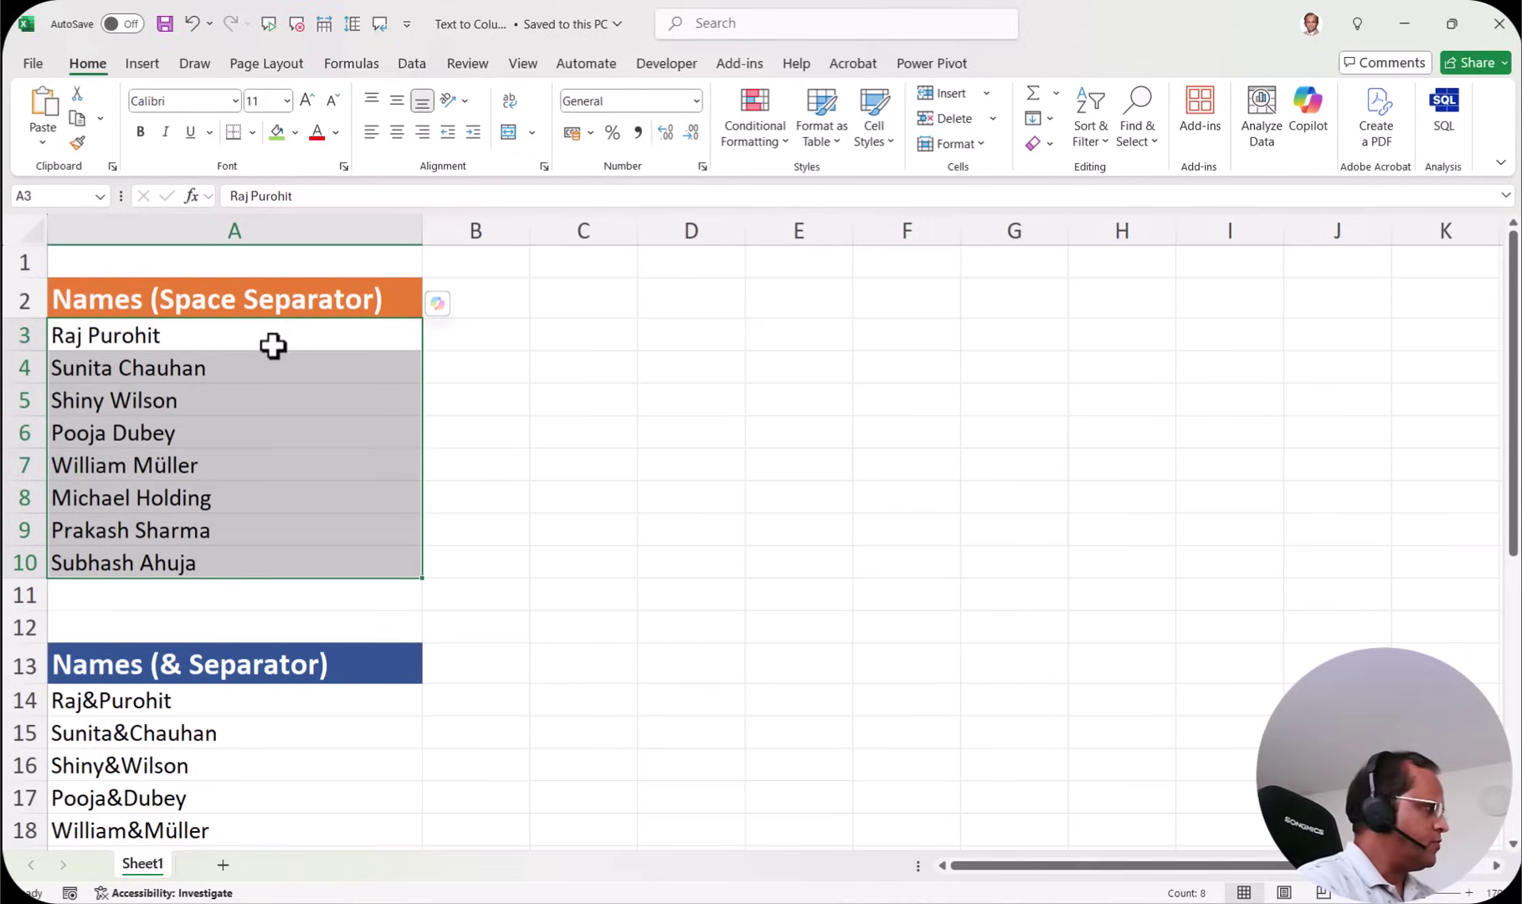
left_click_drag(322, 335, 319, 551)
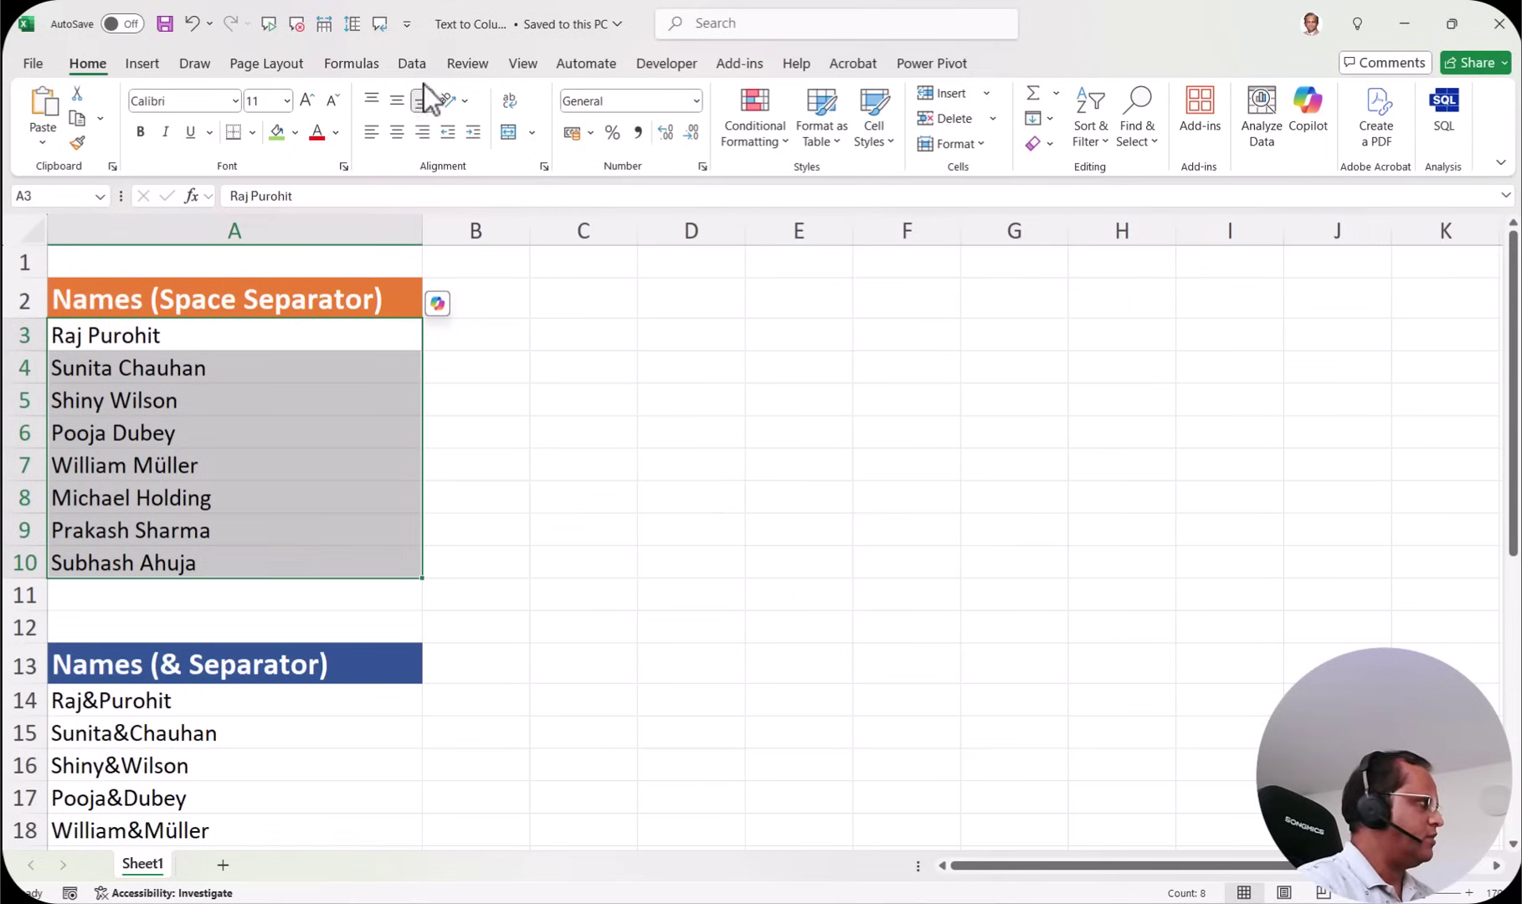
left_click(405, 61)
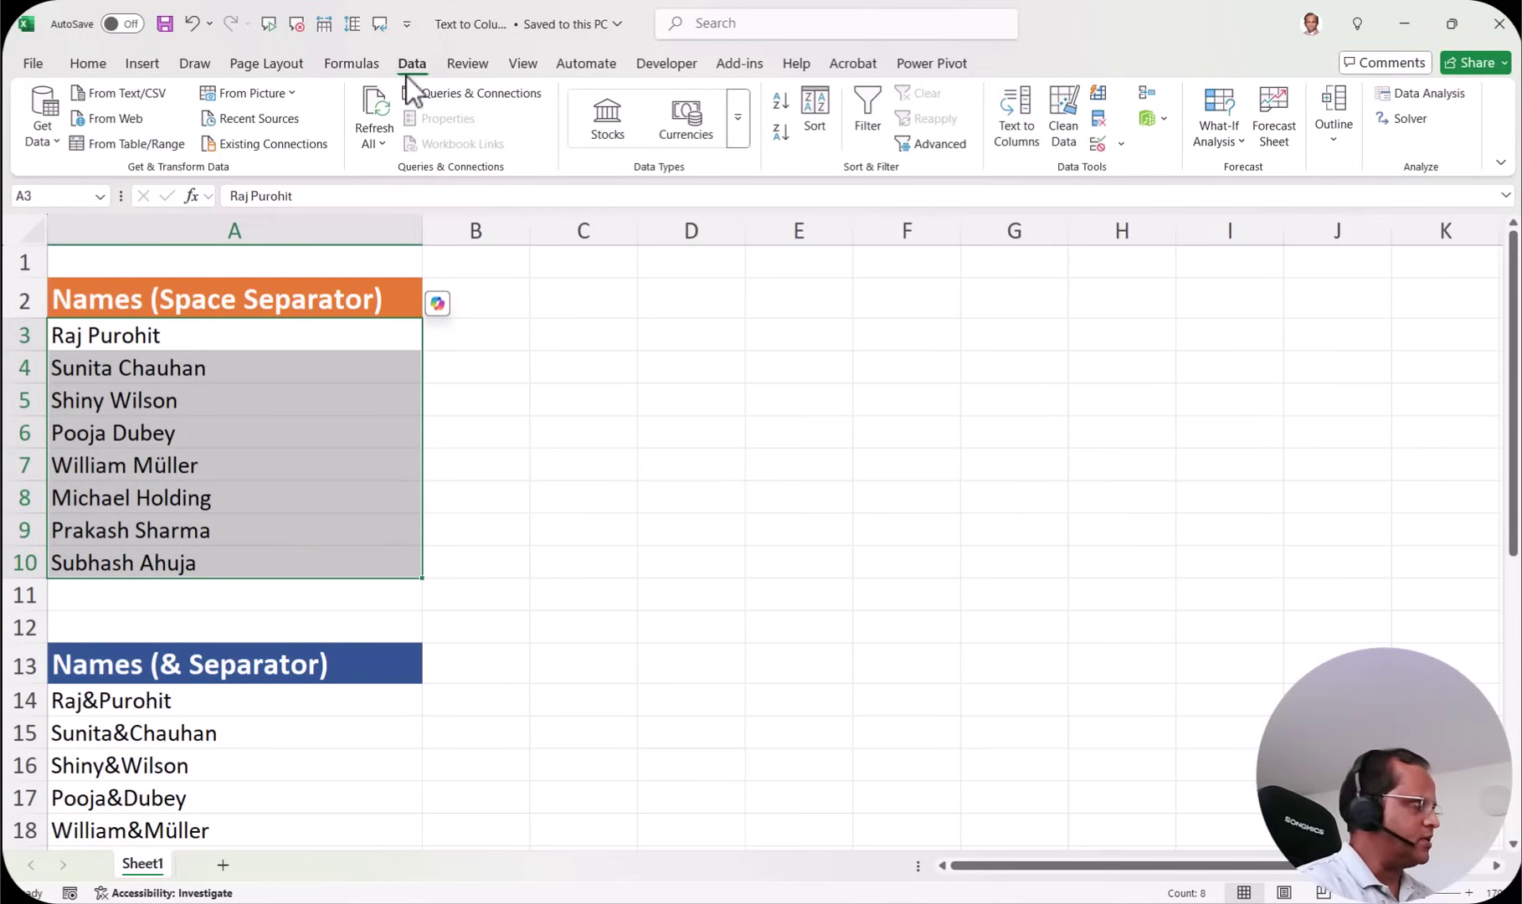
left_click(1016, 140)
left_click_drag(593, 136, 802, 194)
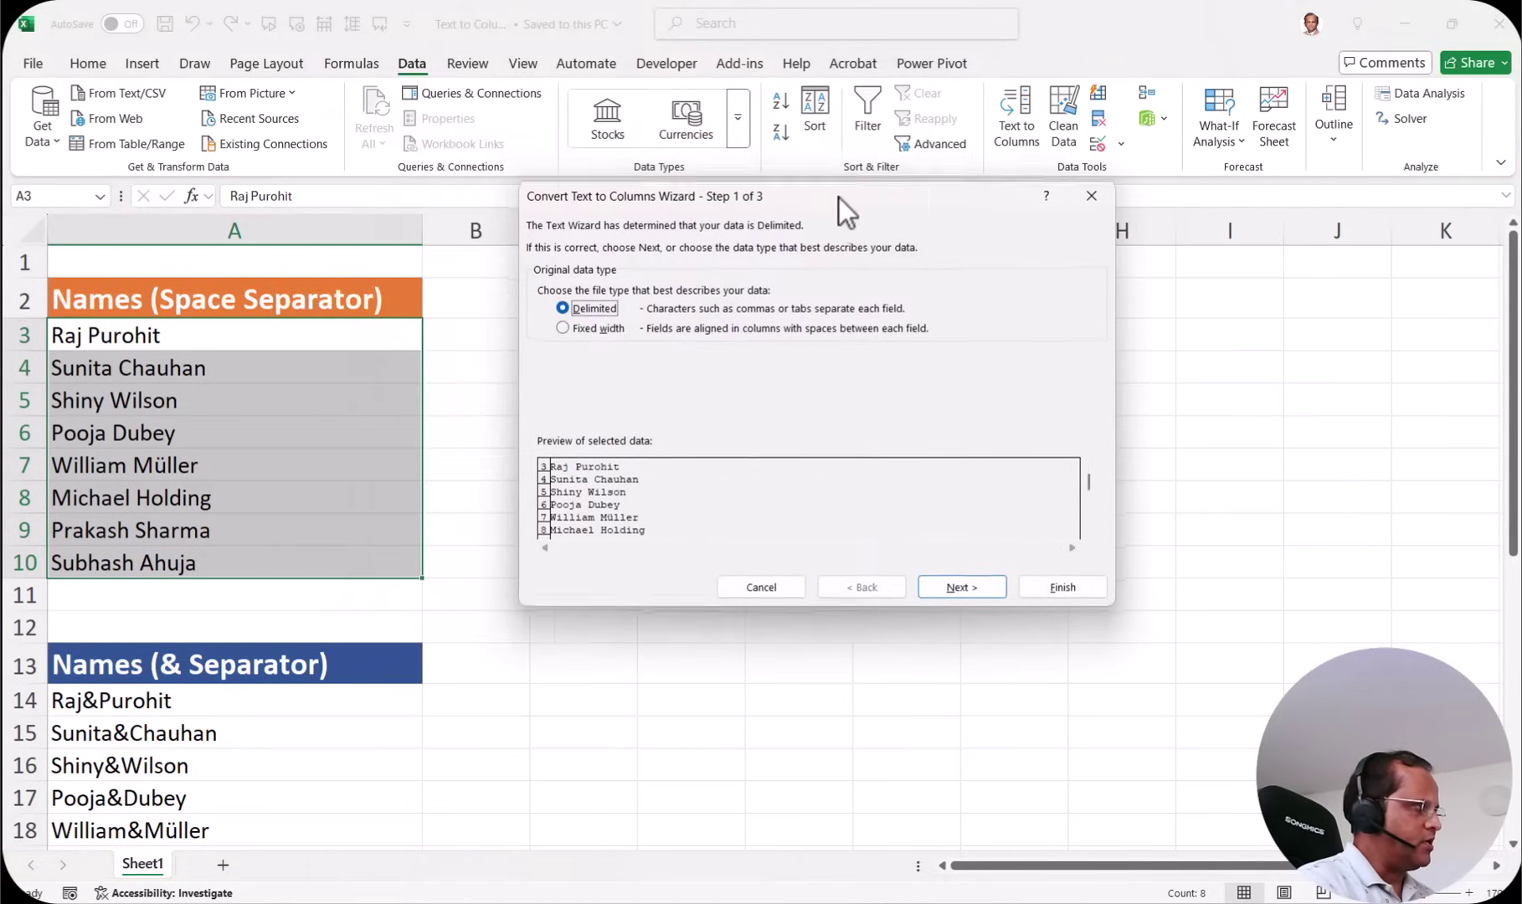
left_click_drag(926, 198, 899, 147)
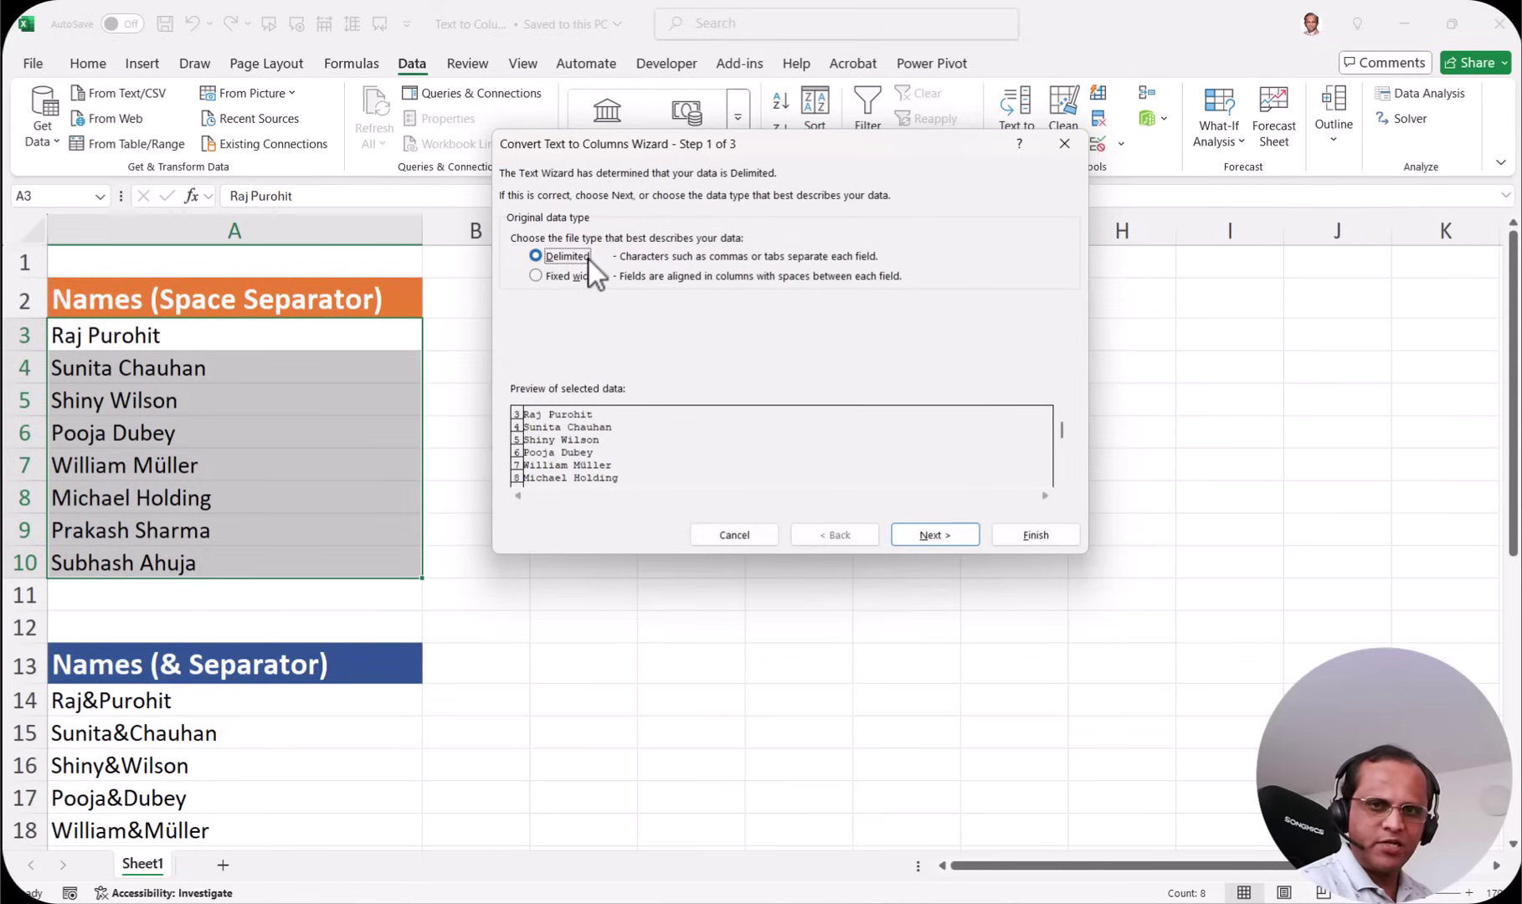
left_click(924, 538)
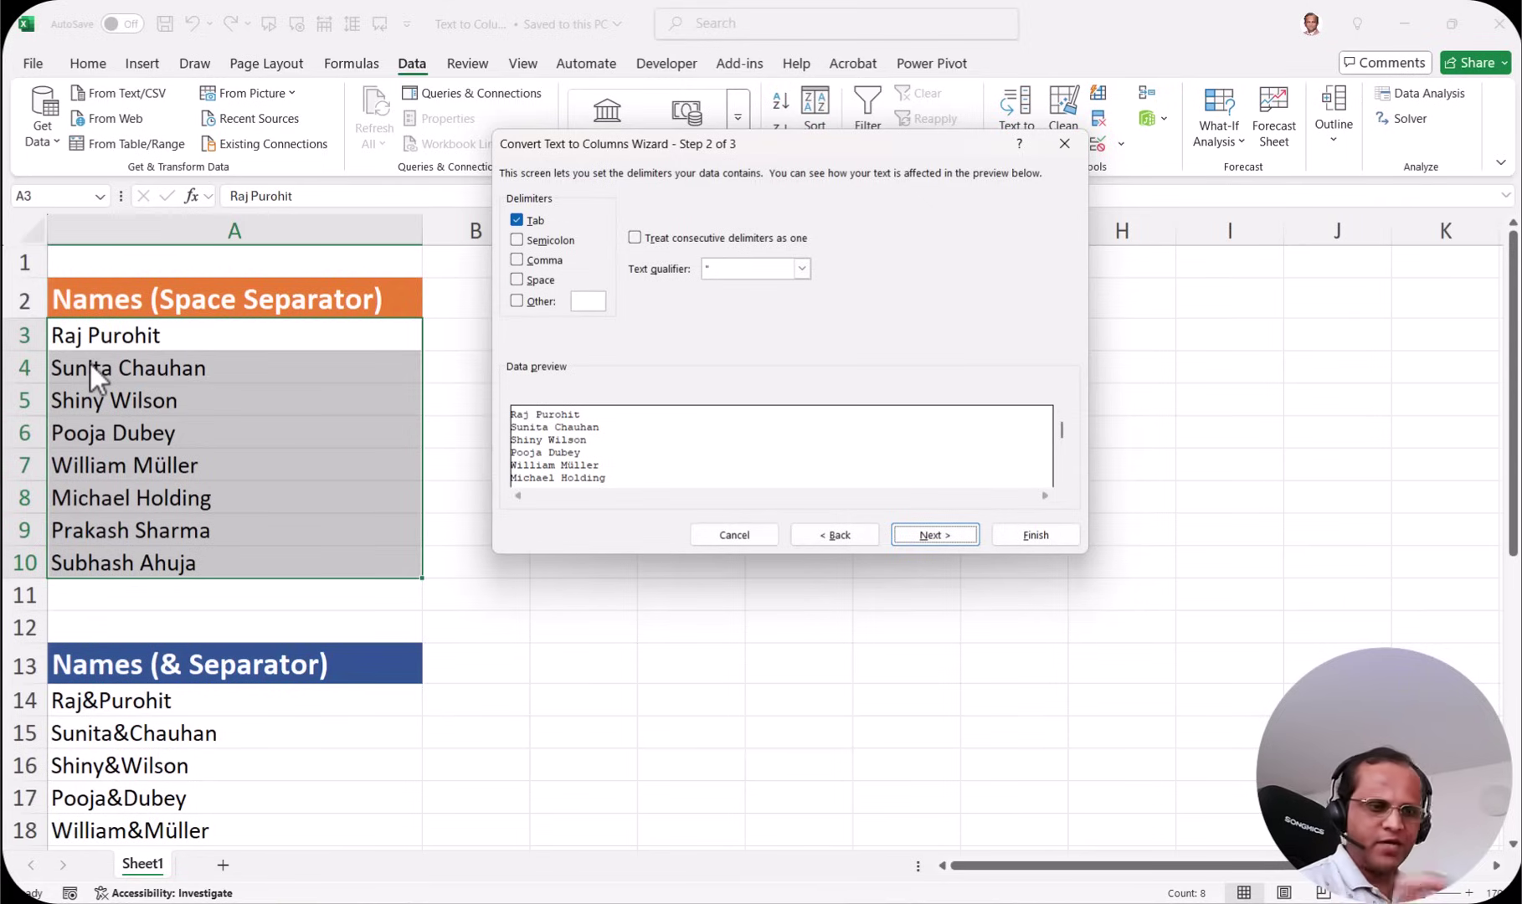
Set Space as the only delimiter for the split, with Tab turned off, and proceed to the column formats.
left_click(515, 279)
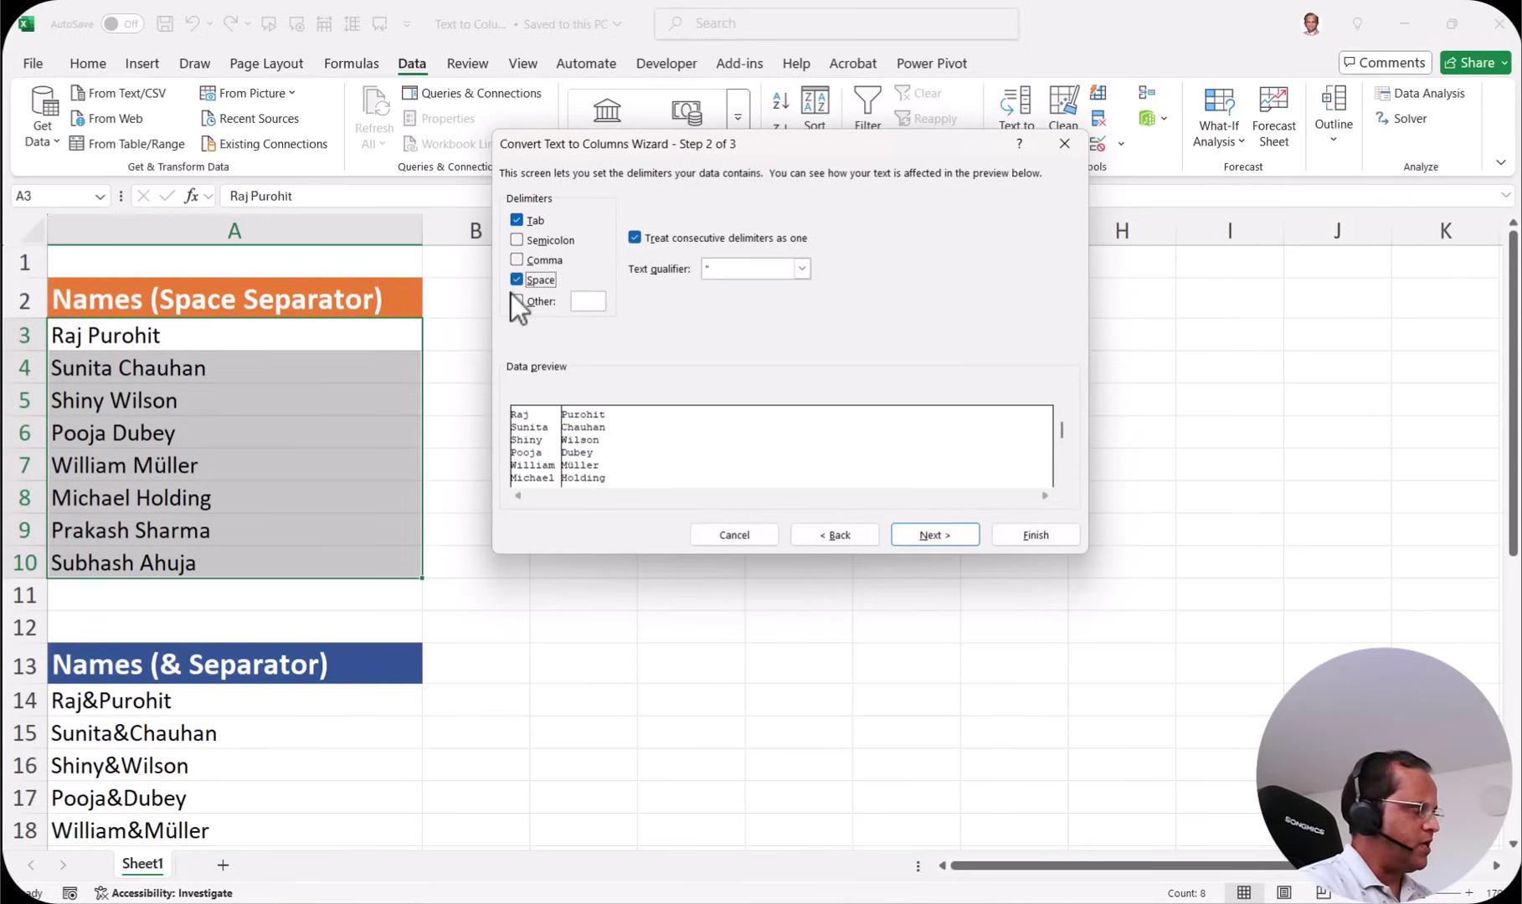
left_click(516, 220)
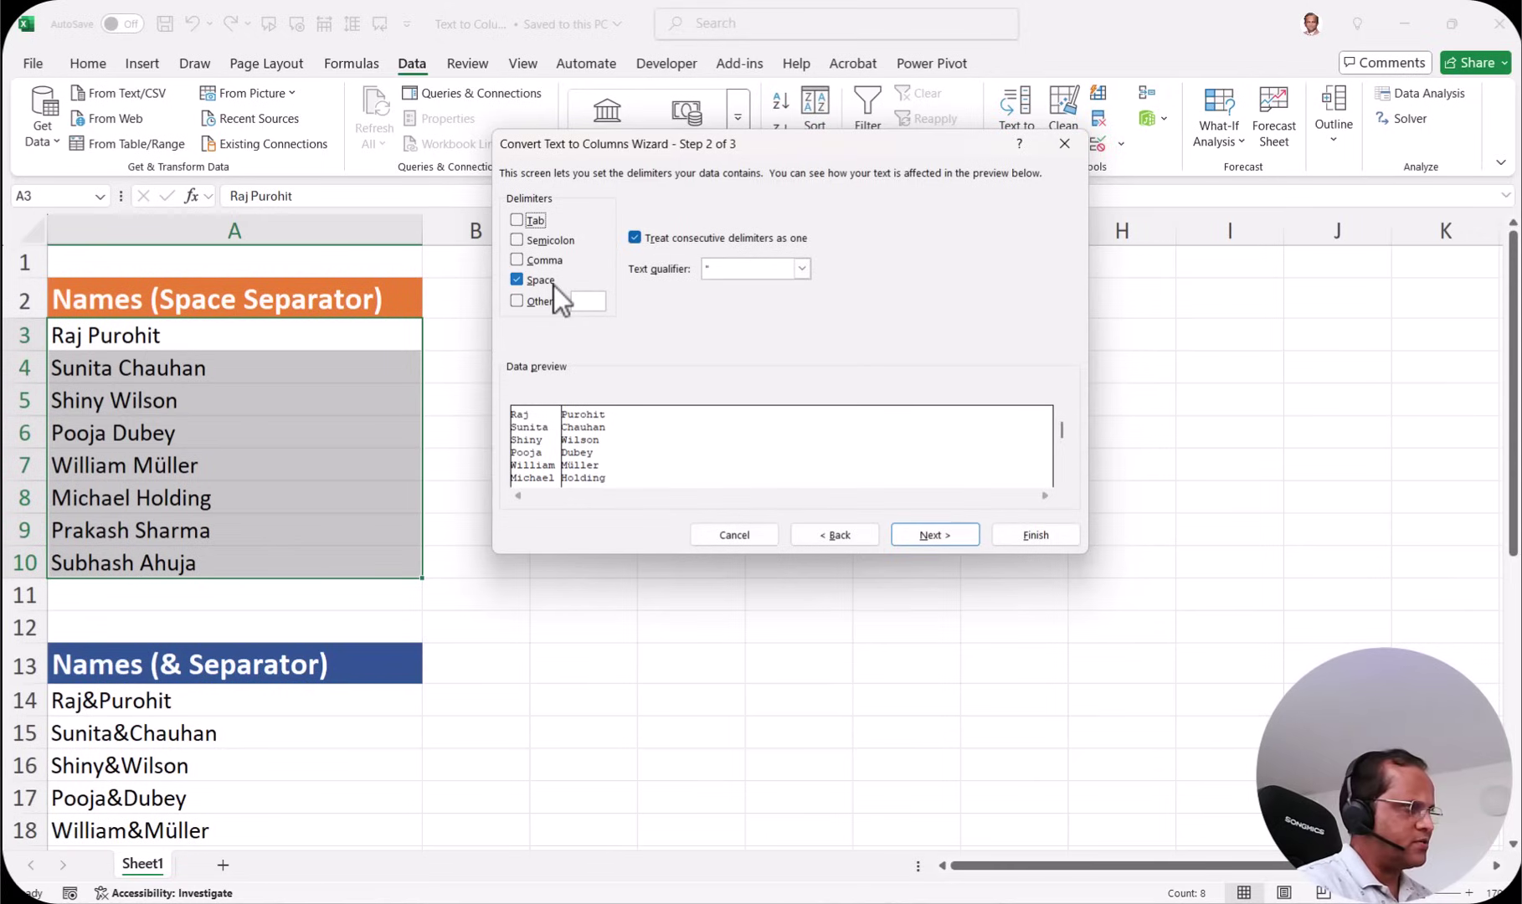
left_click(955, 532)
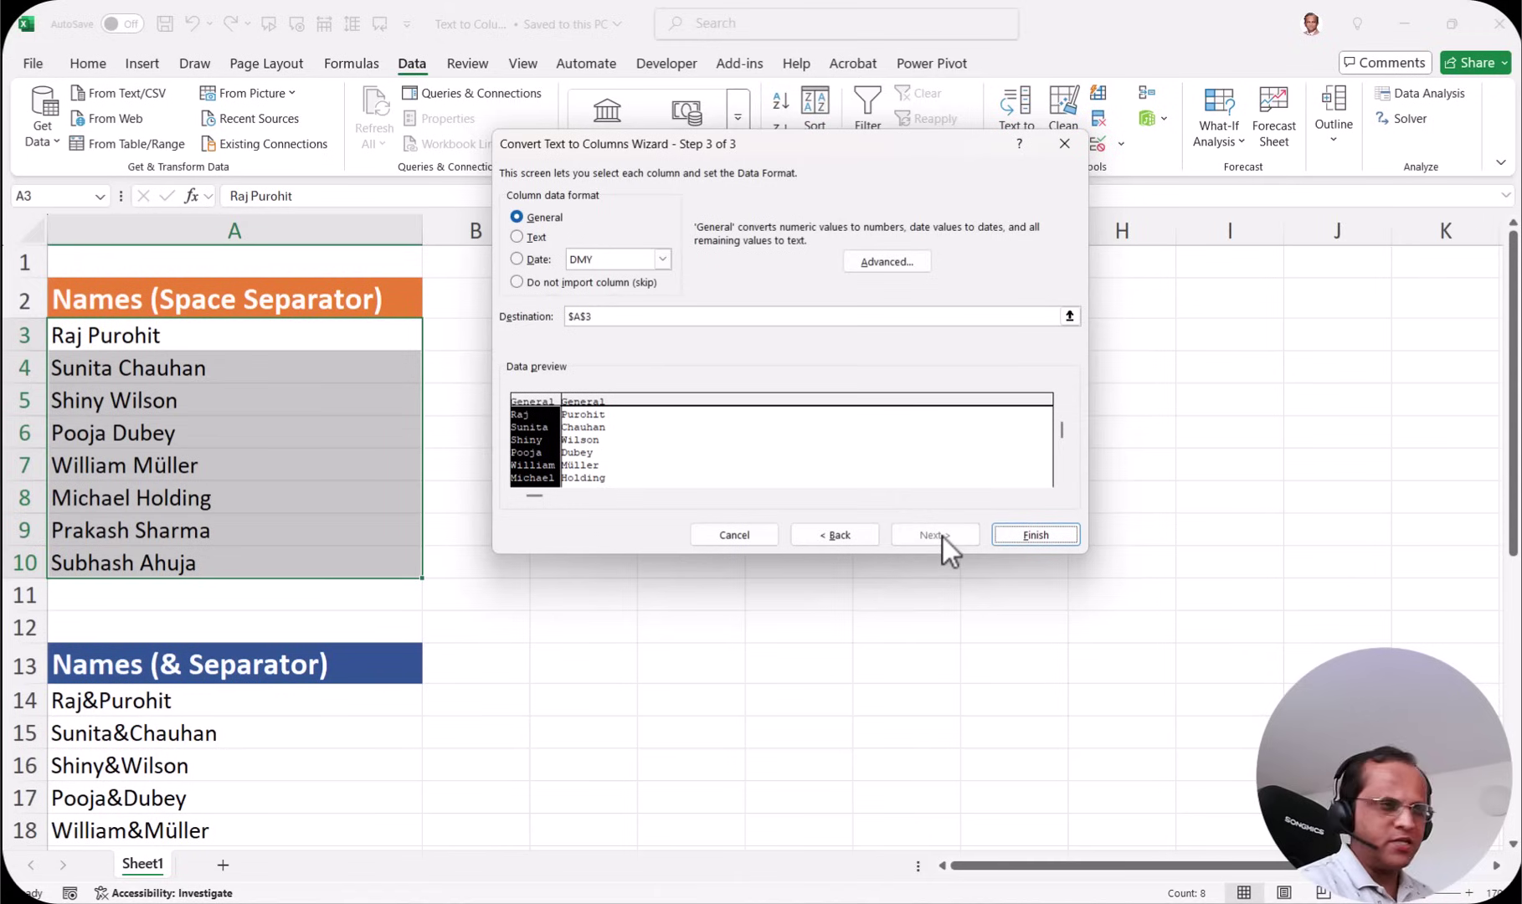
Set the data format of both split columns to Text.
left_click_drag(825, 142, 774, 241)
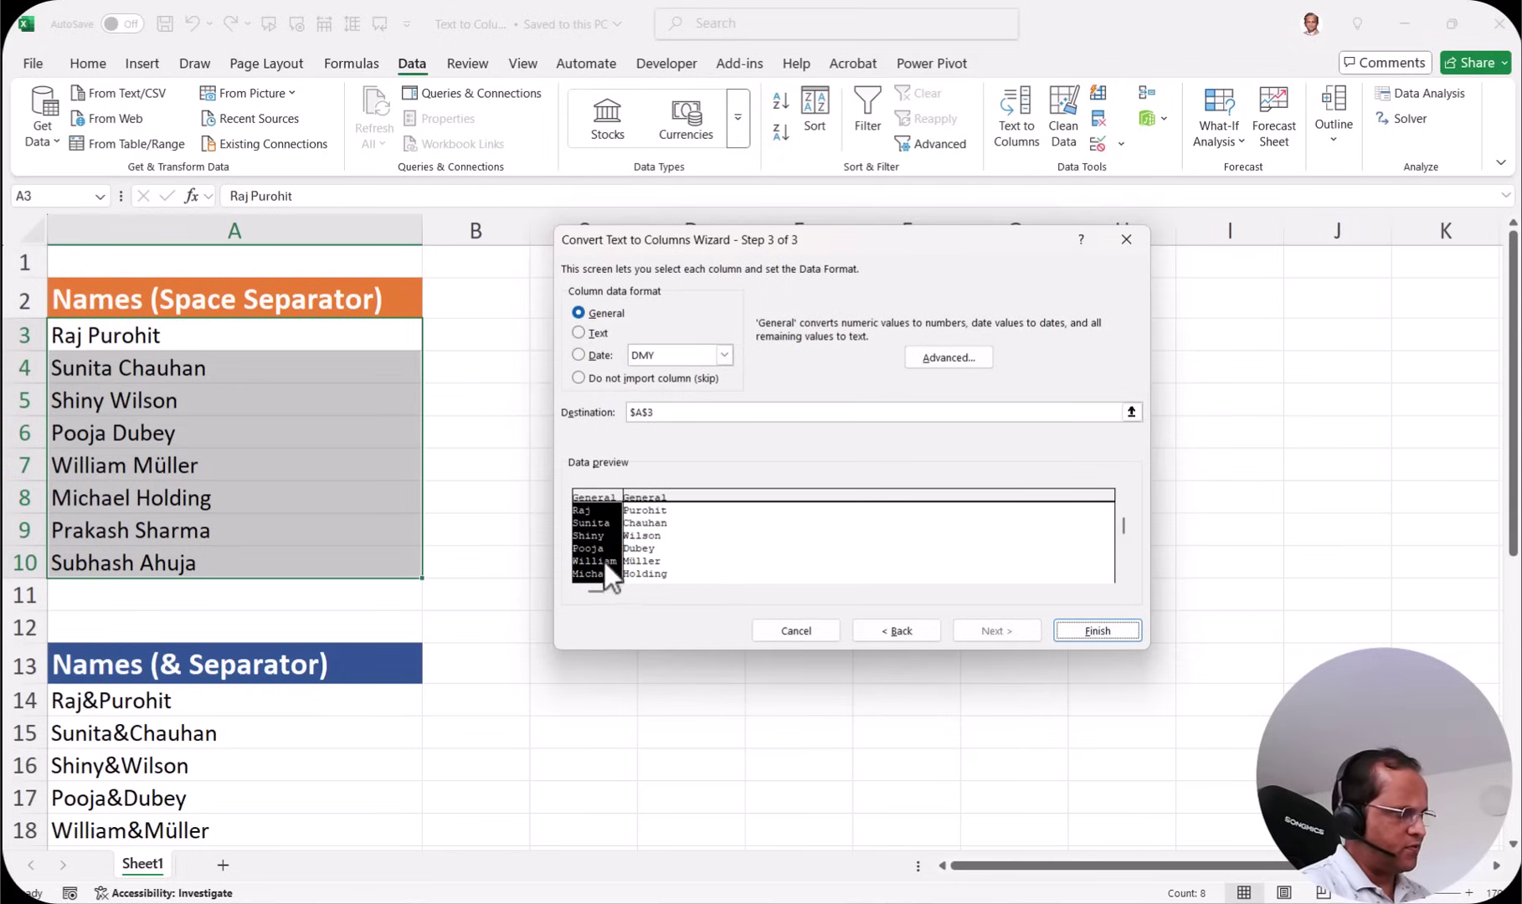
left_click(578, 333)
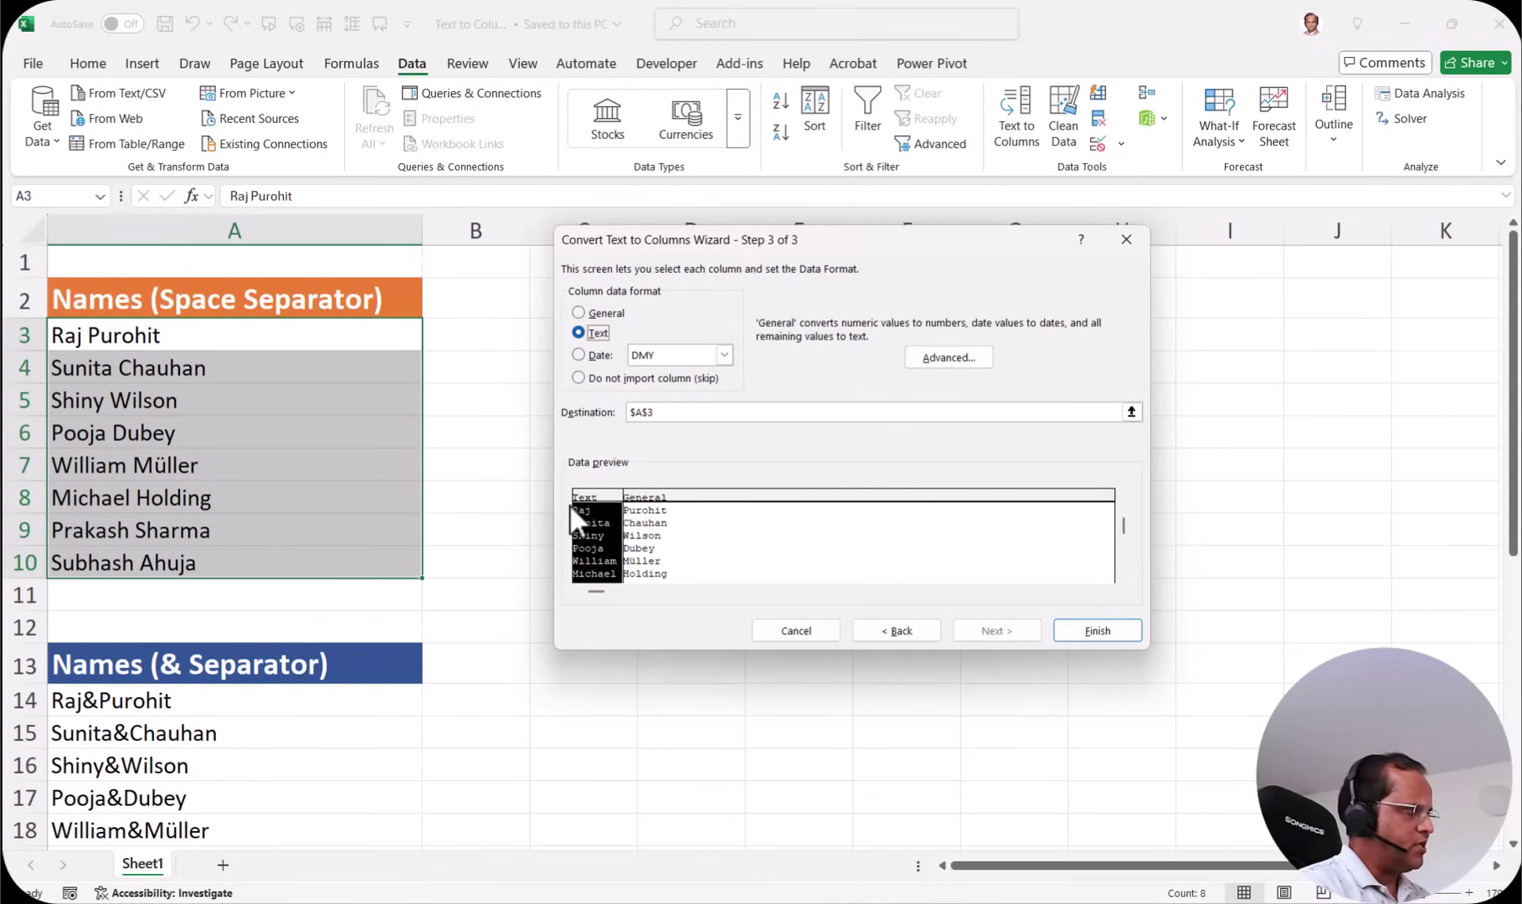
left_click(656, 502)
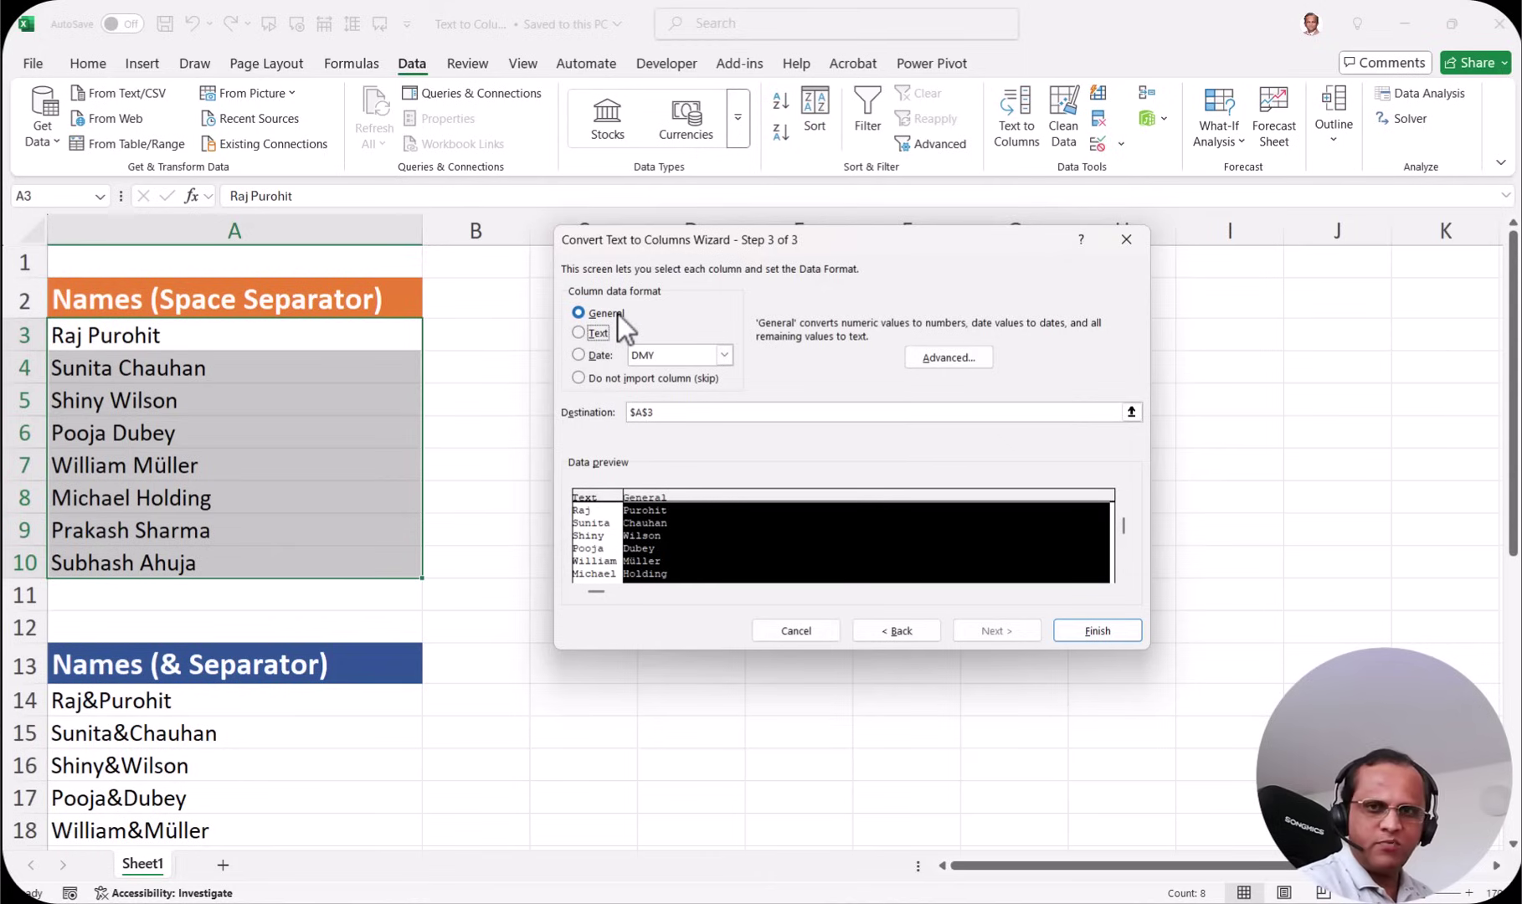
left_click(578, 332)
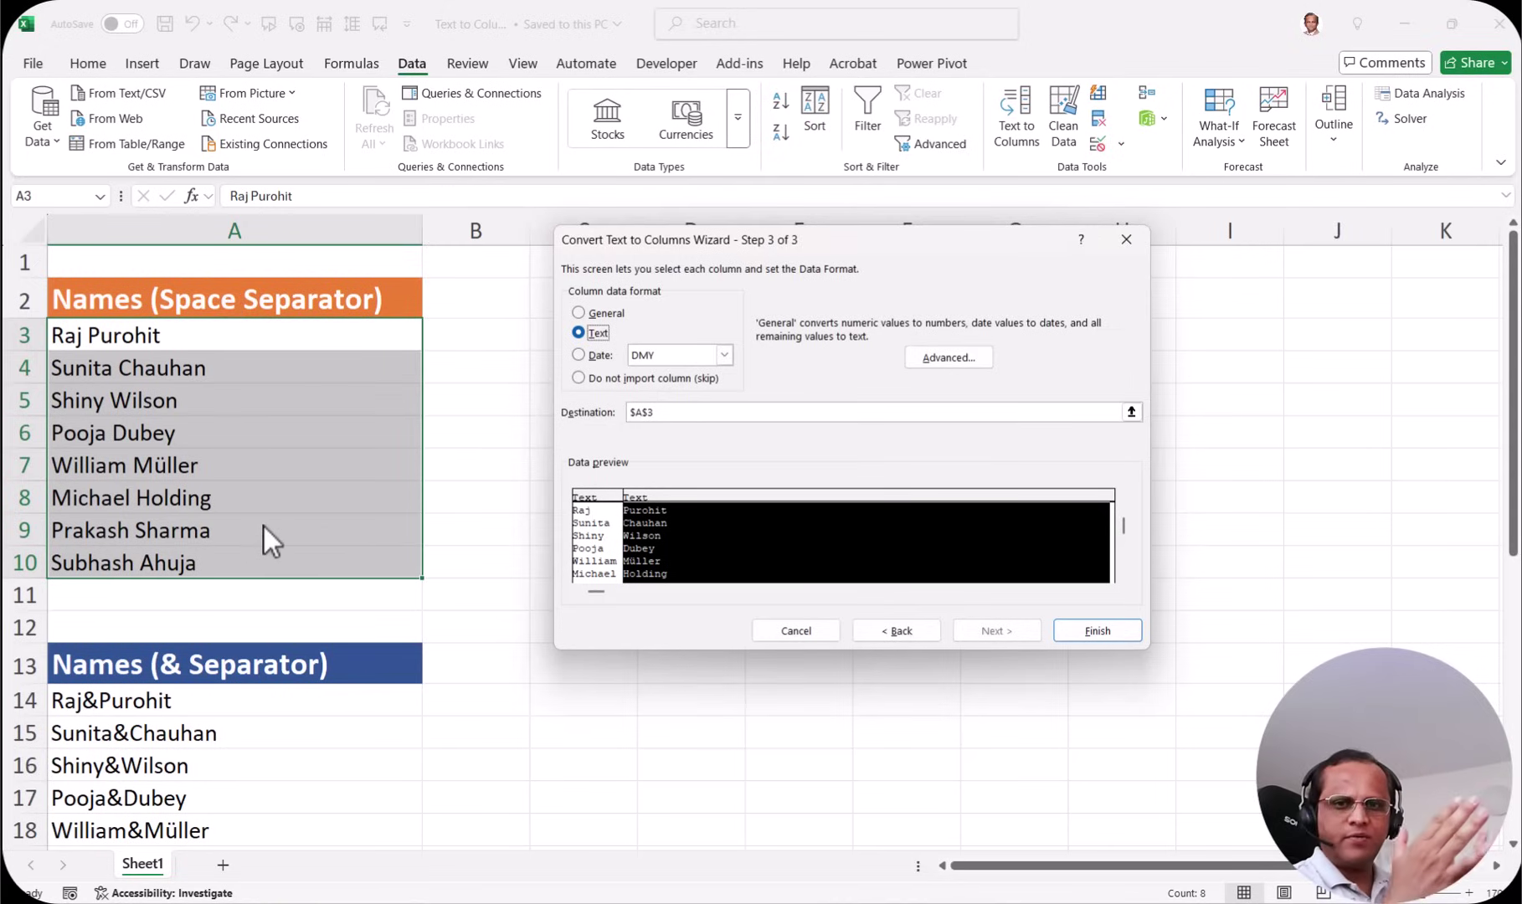
Set the destination of the split to cell B3 and finish the conversion.
left_click_drag(959, 240, 1223, 201)
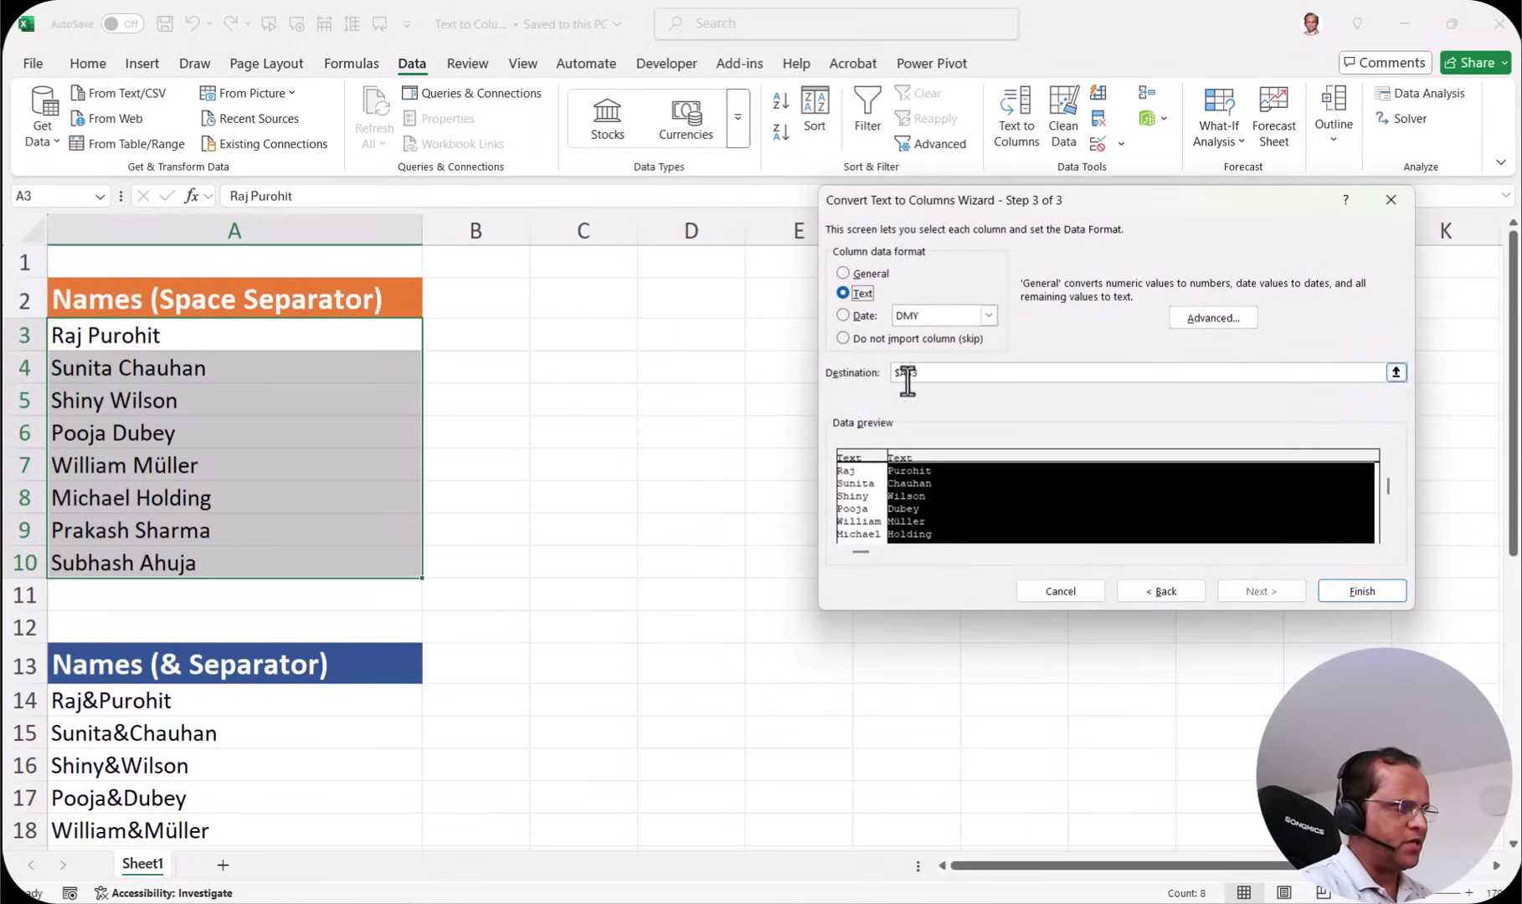
left_click(1396, 375)
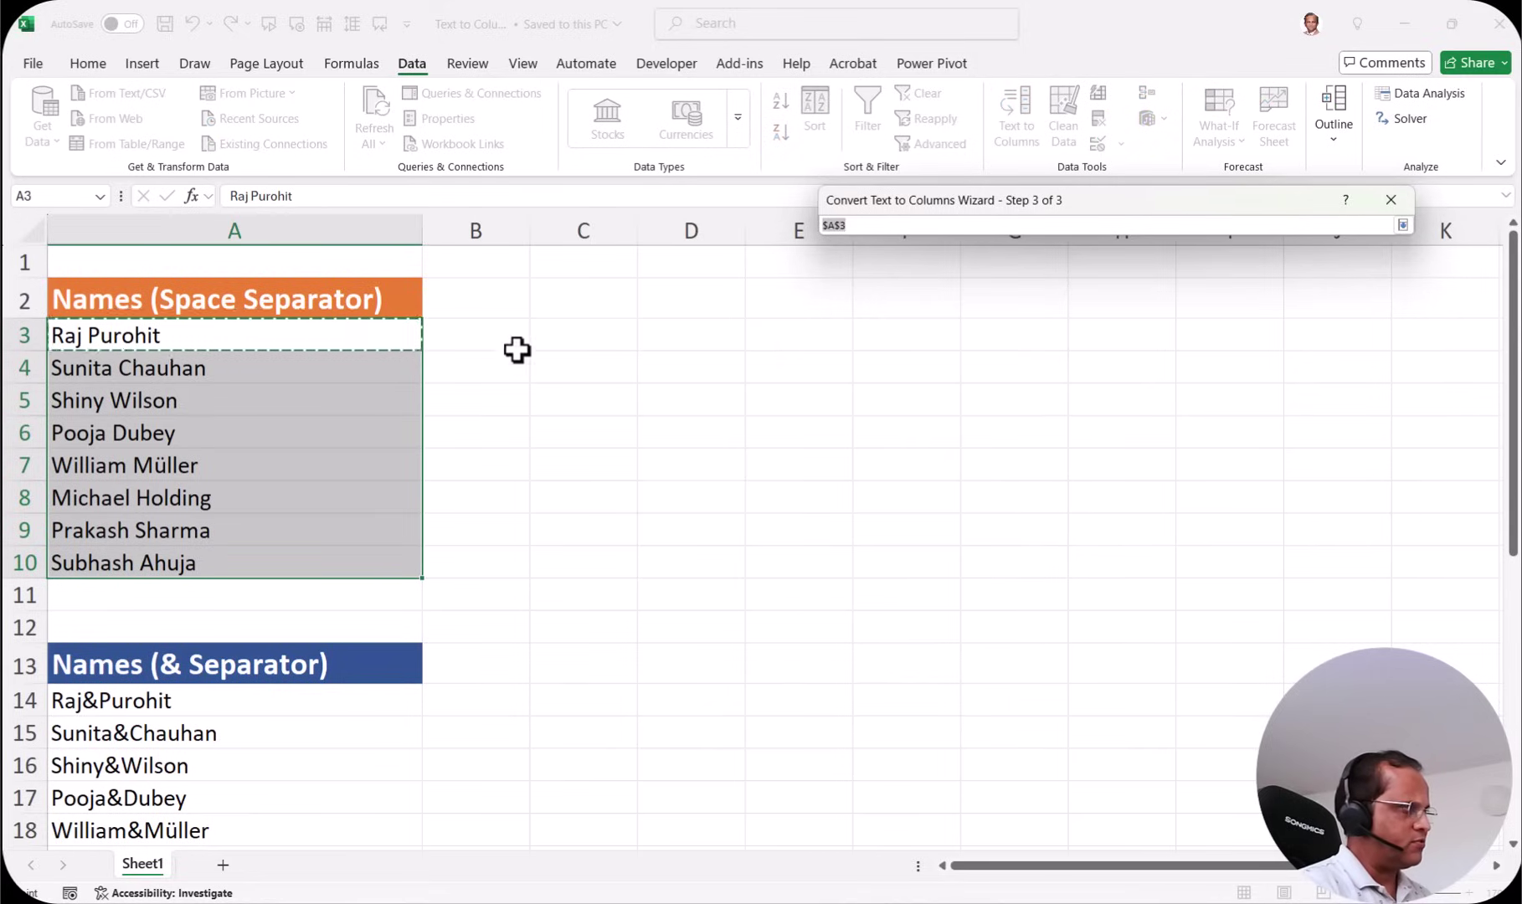
left_click(469, 335)
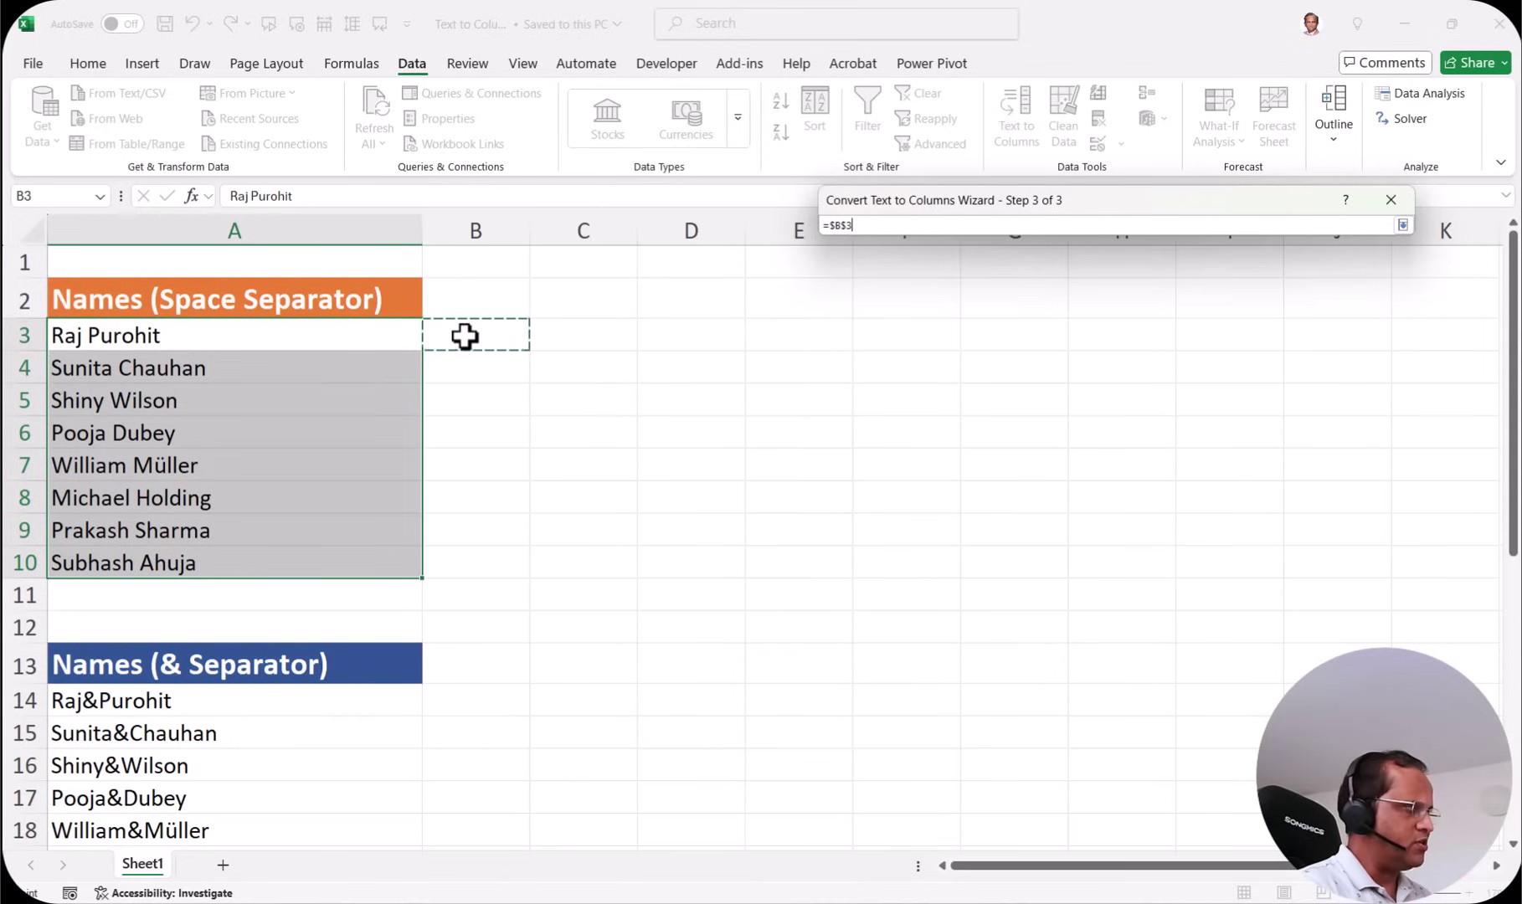
left_click_drag(1106, 203, 1047, 353)
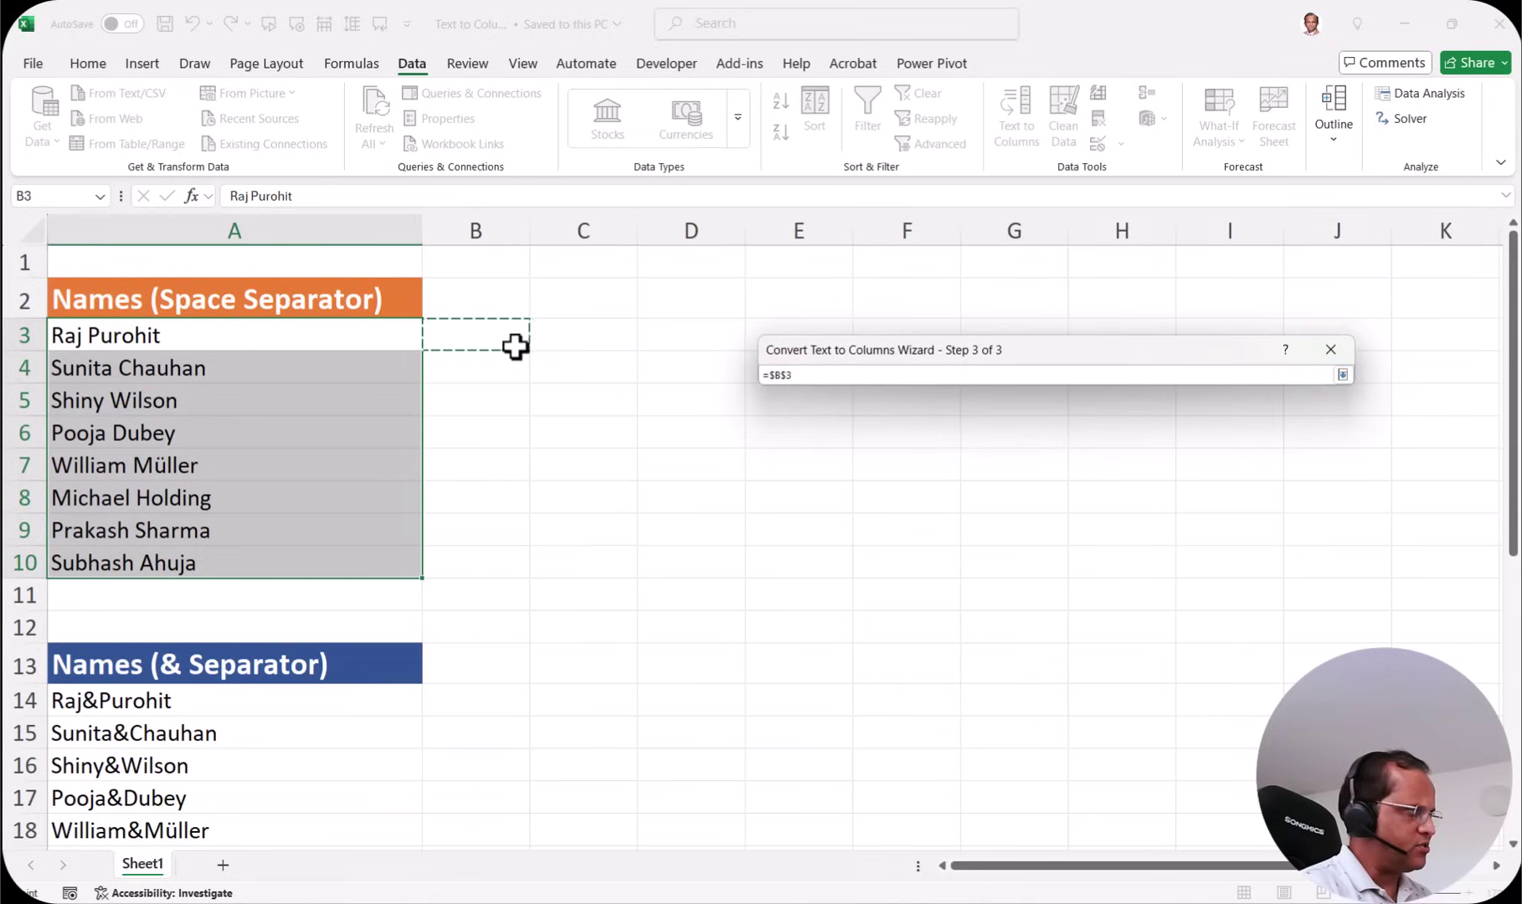
left_click(1345, 375)
left_click_drag(1221, 355, 1129, 266)
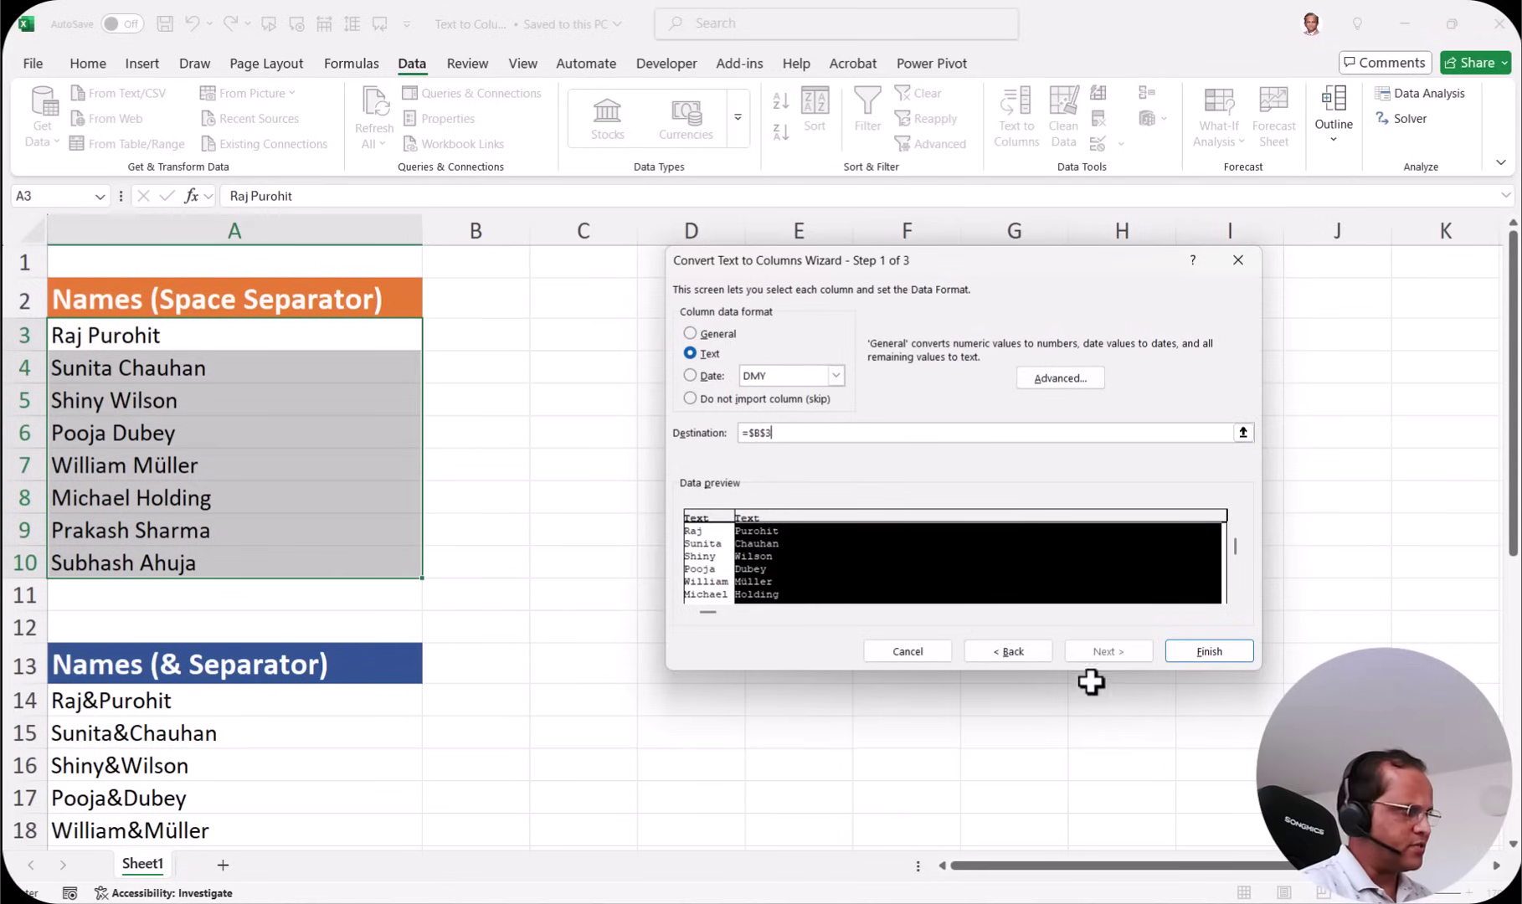
left_click(1222, 654)
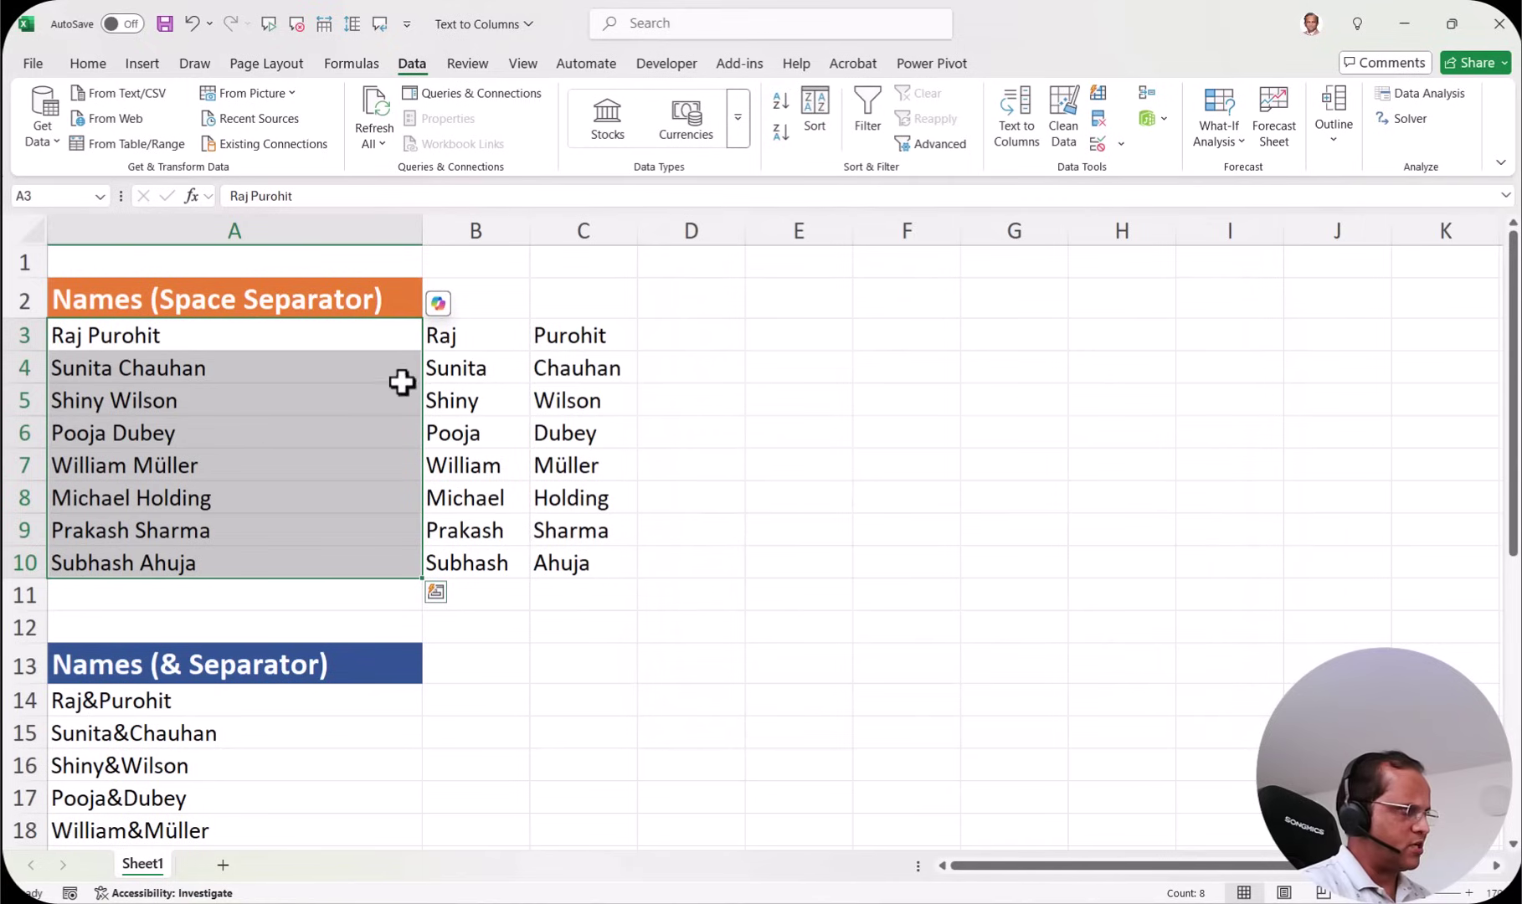
Widen column B slightly and review the split names in B3:B10 and C3:C10.
left_click_drag(530, 233, 541, 239)
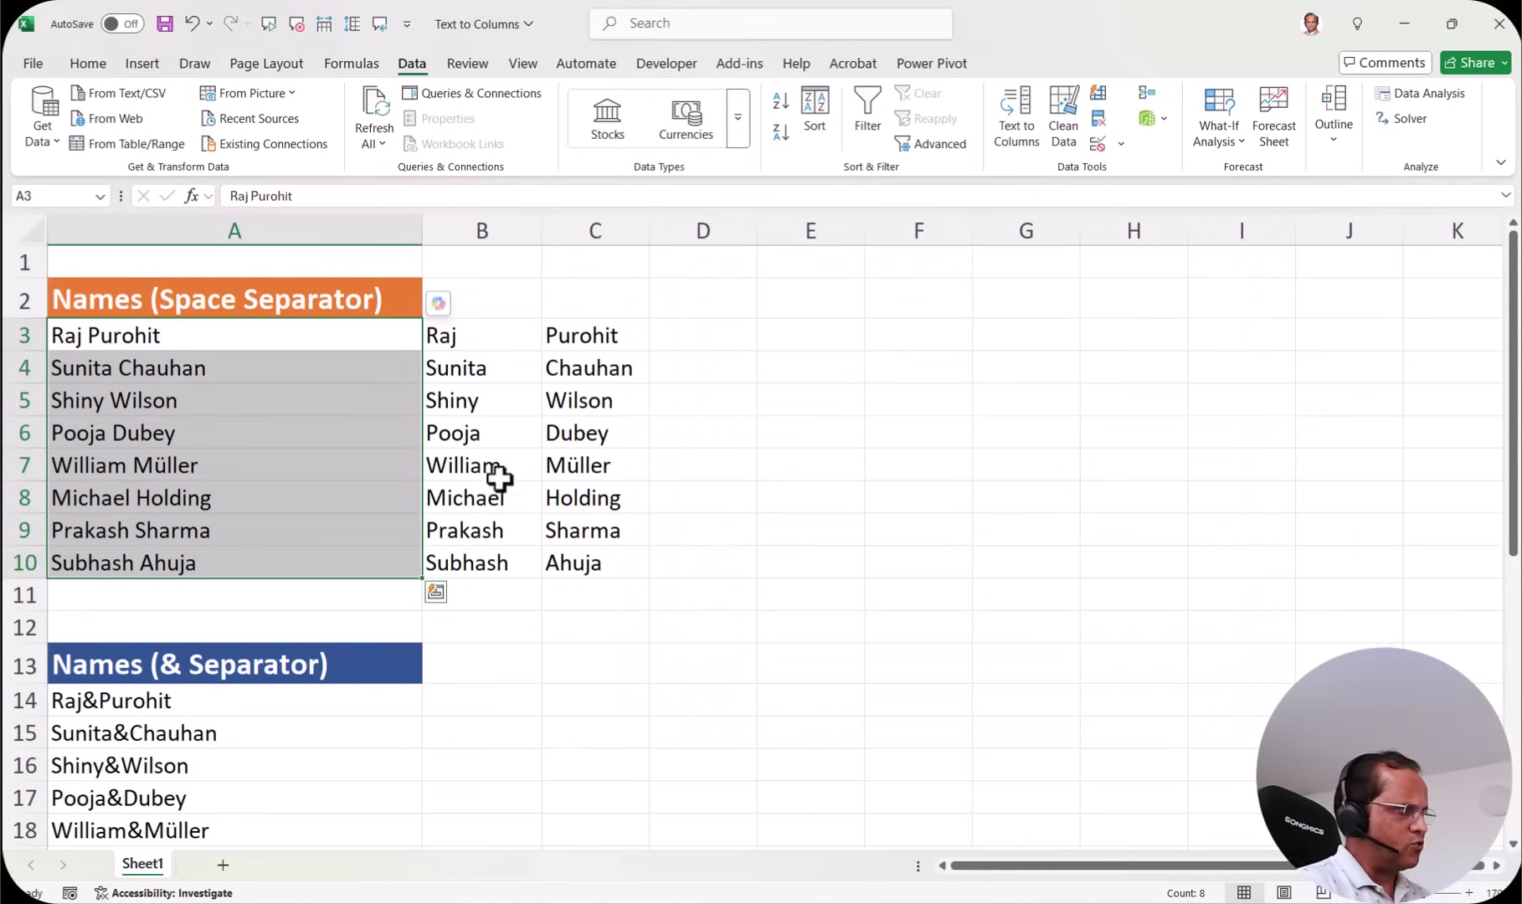
left_click_drag(489, 336, 499, 561)
left_click_drag(594, 335, 586, 554)
Add the headers First Name in B2 and Last Name in C2 above the split names.
left_click(466, 299)
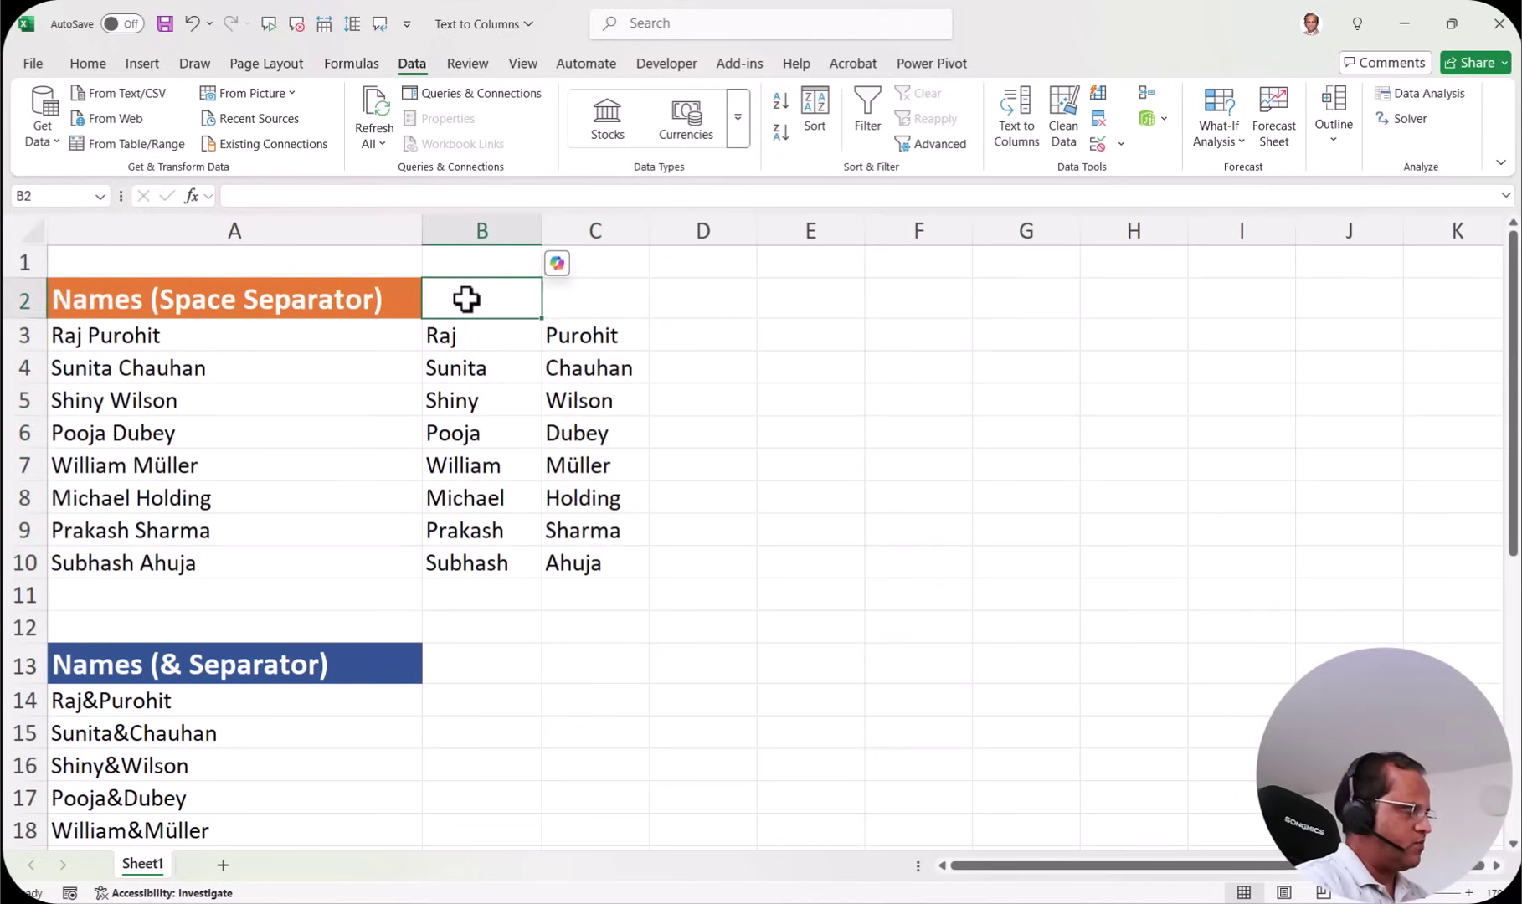
type("First Name")
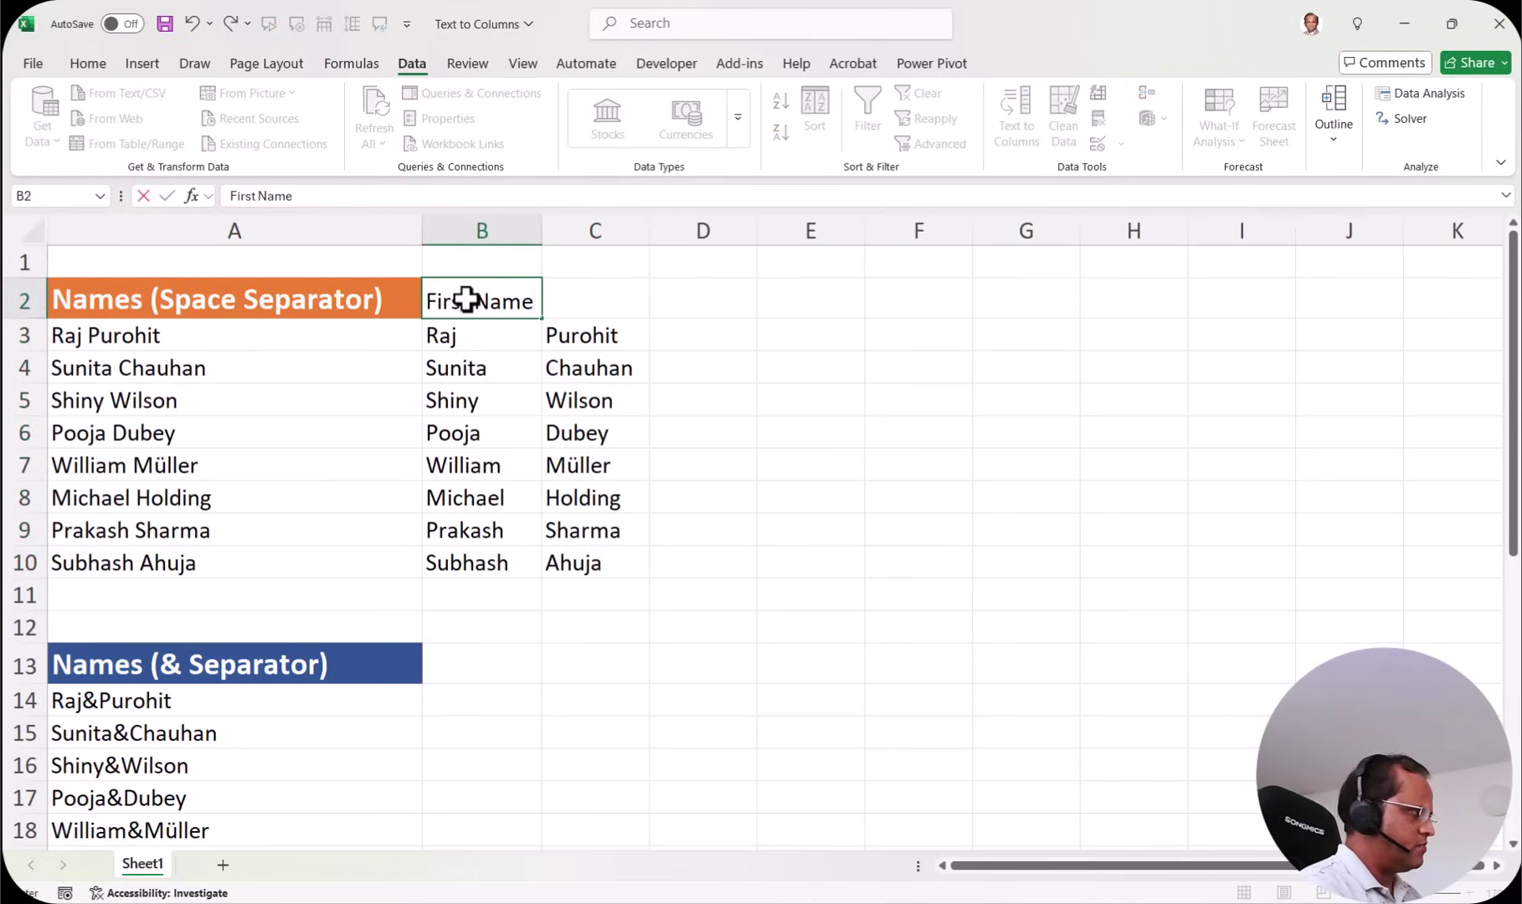
key("Tab")
type("Last Name")
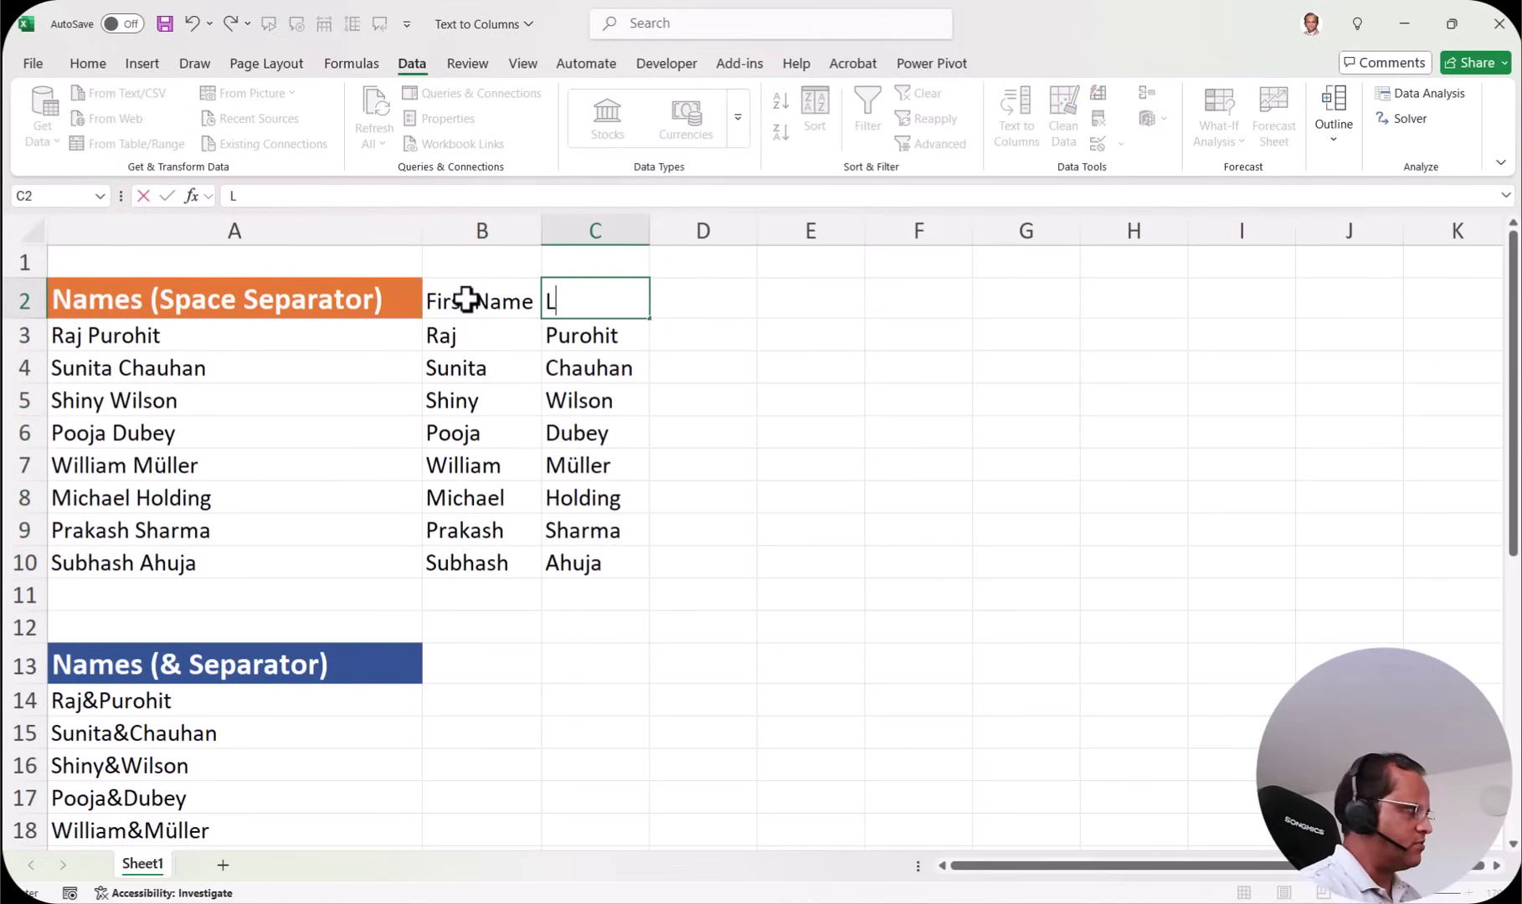
key("Down")
key("Down")
key("Down")
key("Right")
key("Right")
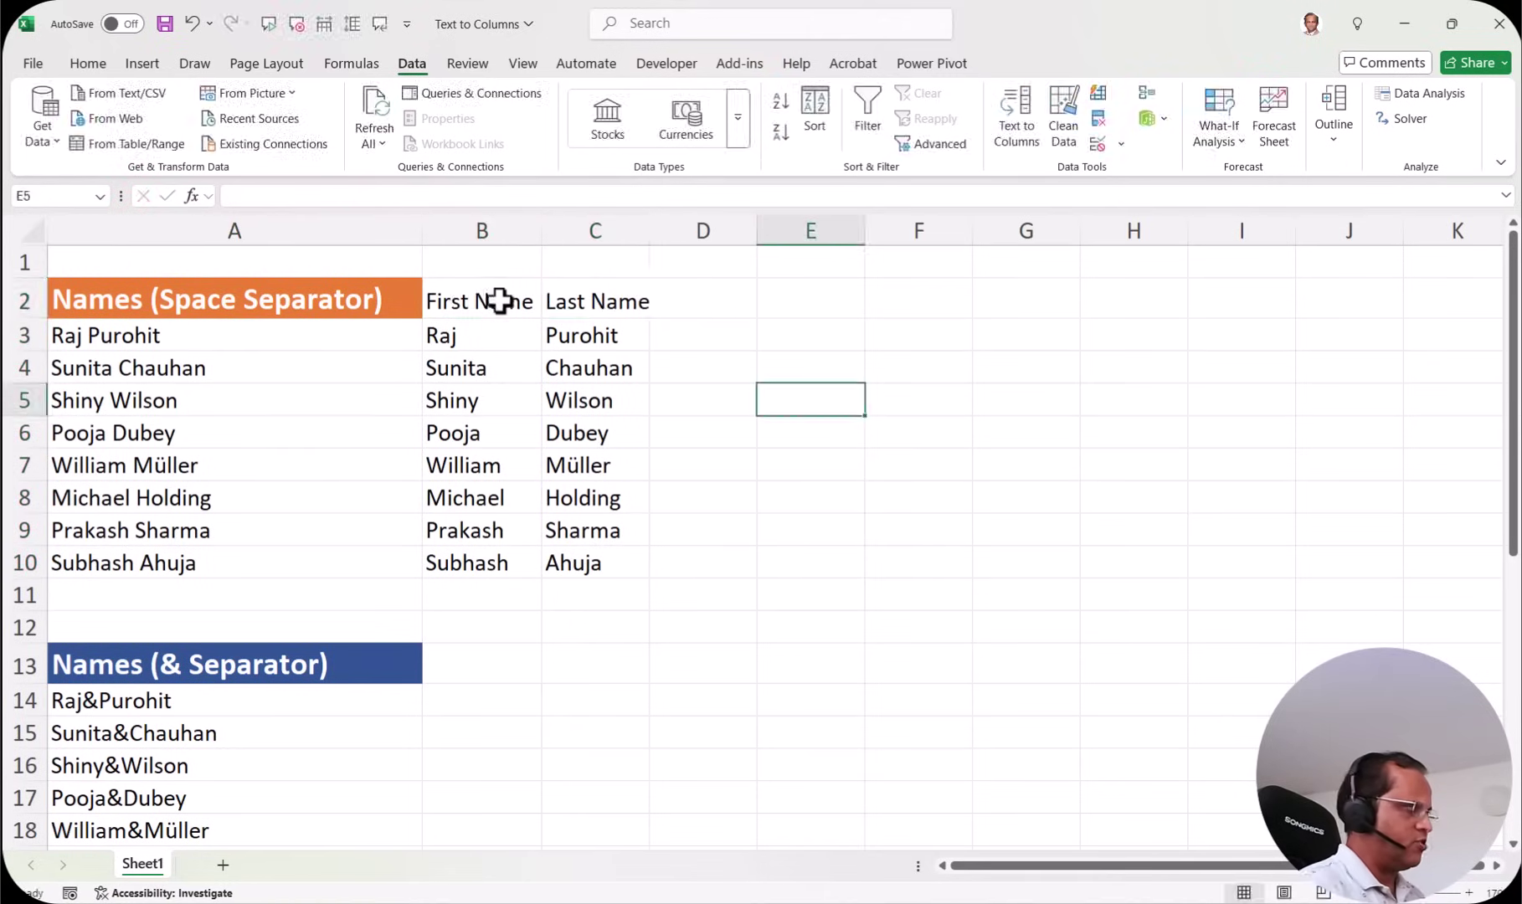
Widen columns B and C to fit their headers and make the headers in B2:C2 bold.
left_click(536, 236)
left_click_drag(543, 235, 555, 251)
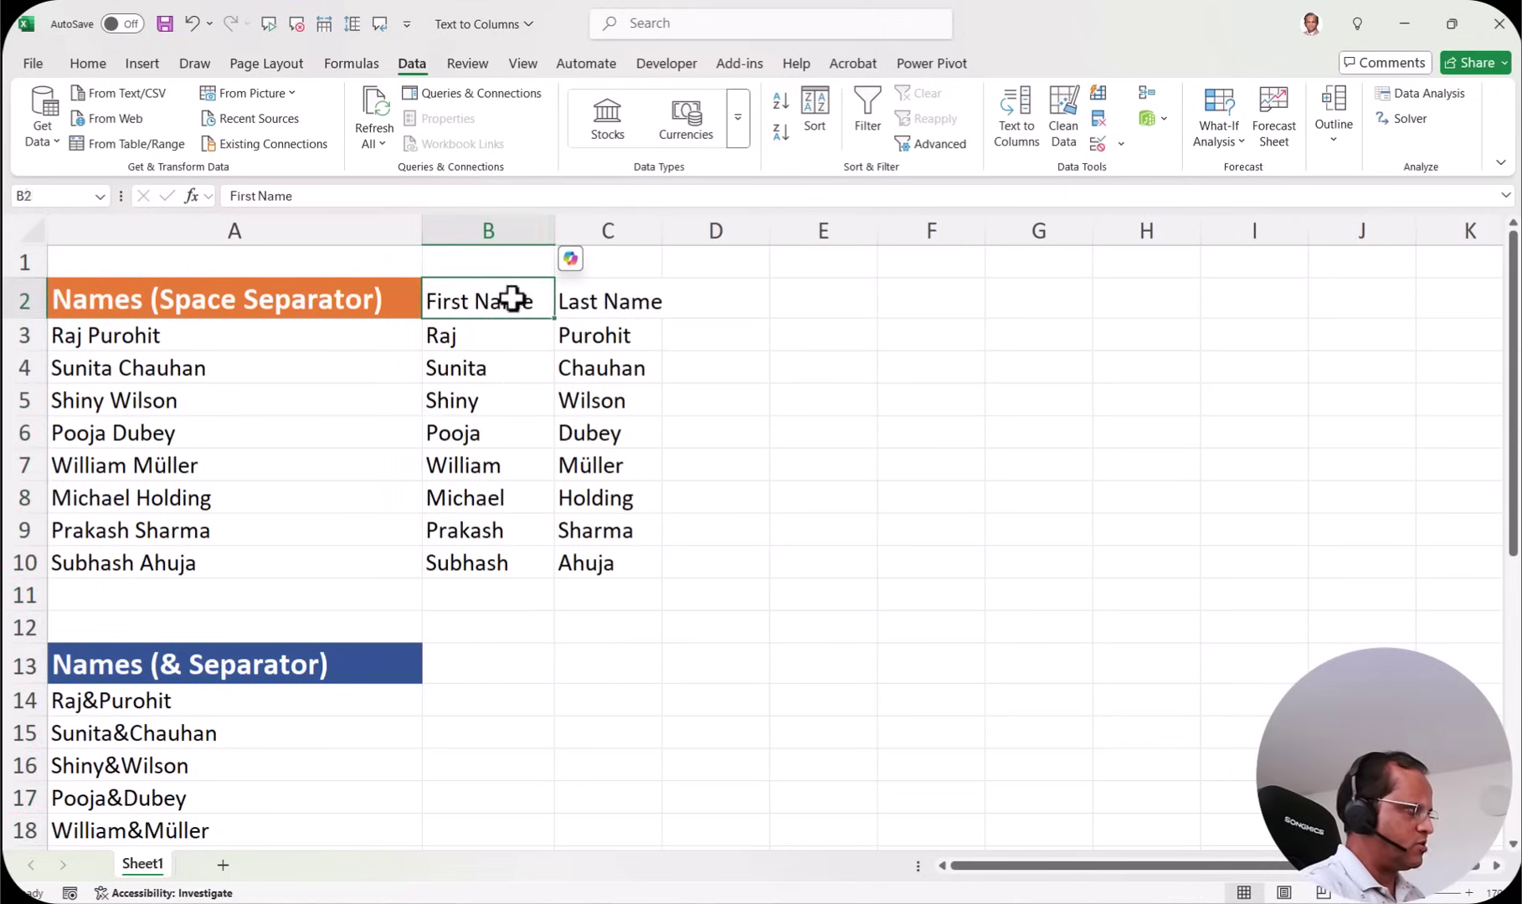
left_click_drag(509, 299, 602, 298)
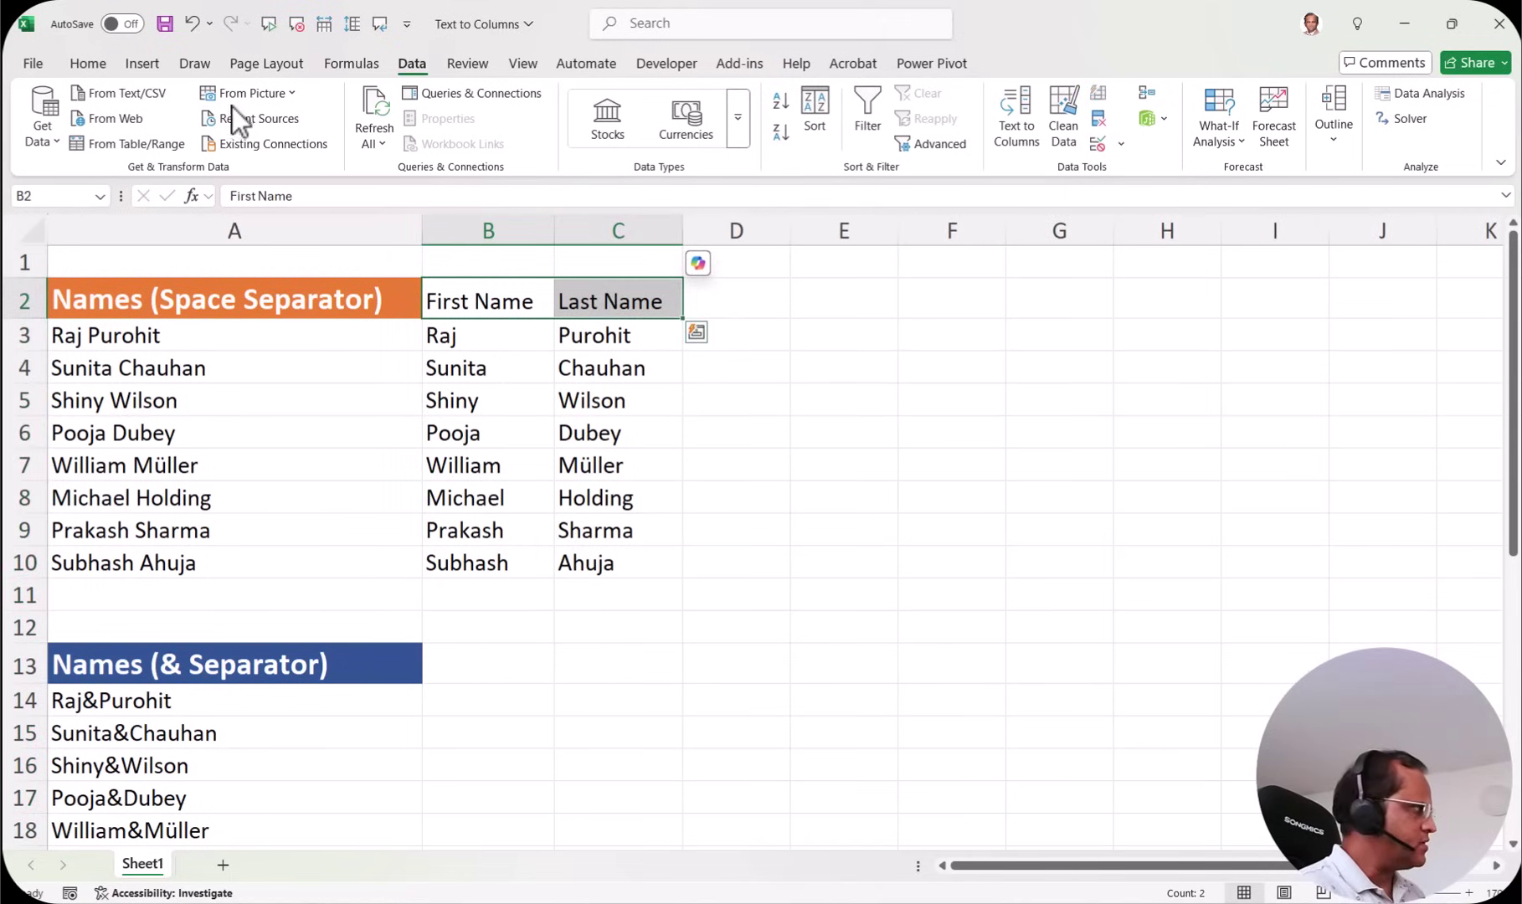
left_click(88, 63)
key("ctrl+b")
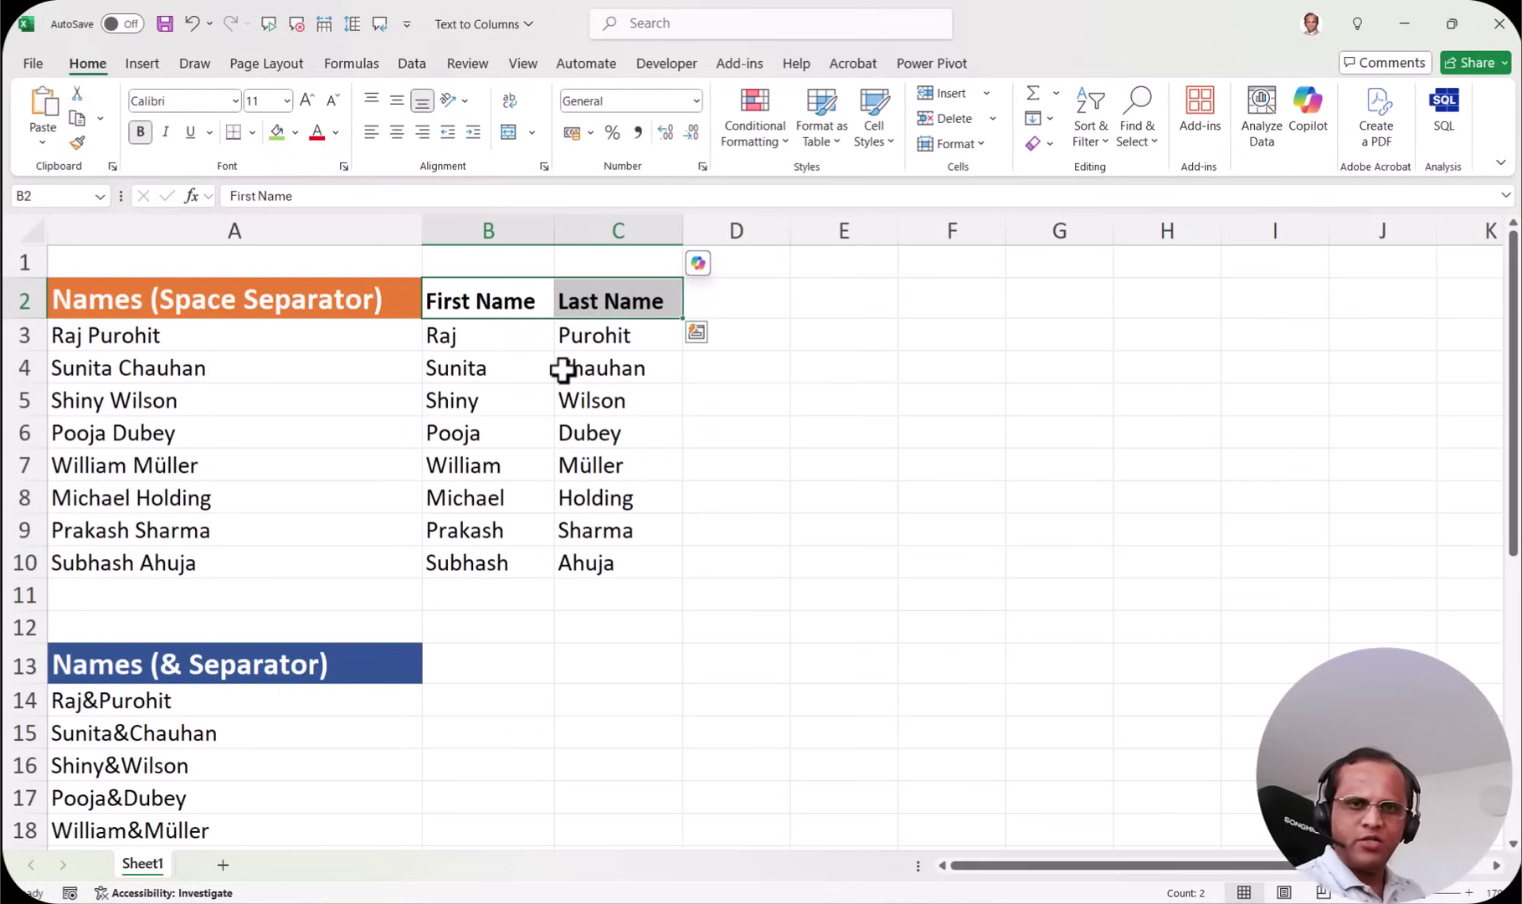
Start Text to Columns on the ampersand-separated names in A14:A21 as delimited data and proceed to the delimiter options.
left_click(646, 412)
scroll(601, 419, "down", 4)
scroll(452, 477, "up", 2)
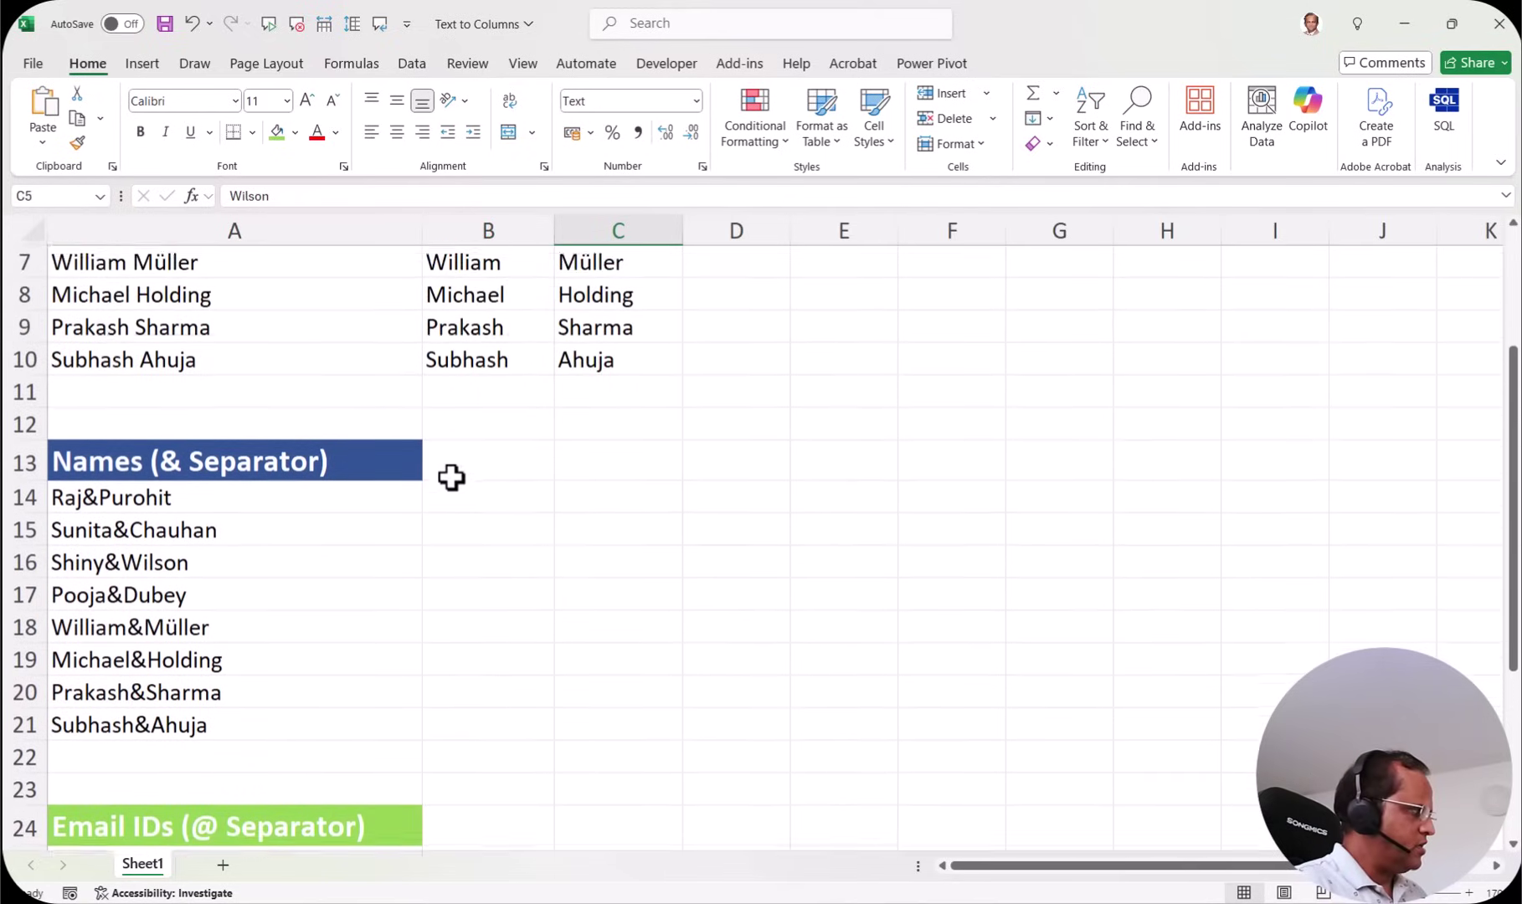
scroll(276, 503, "down", 1)
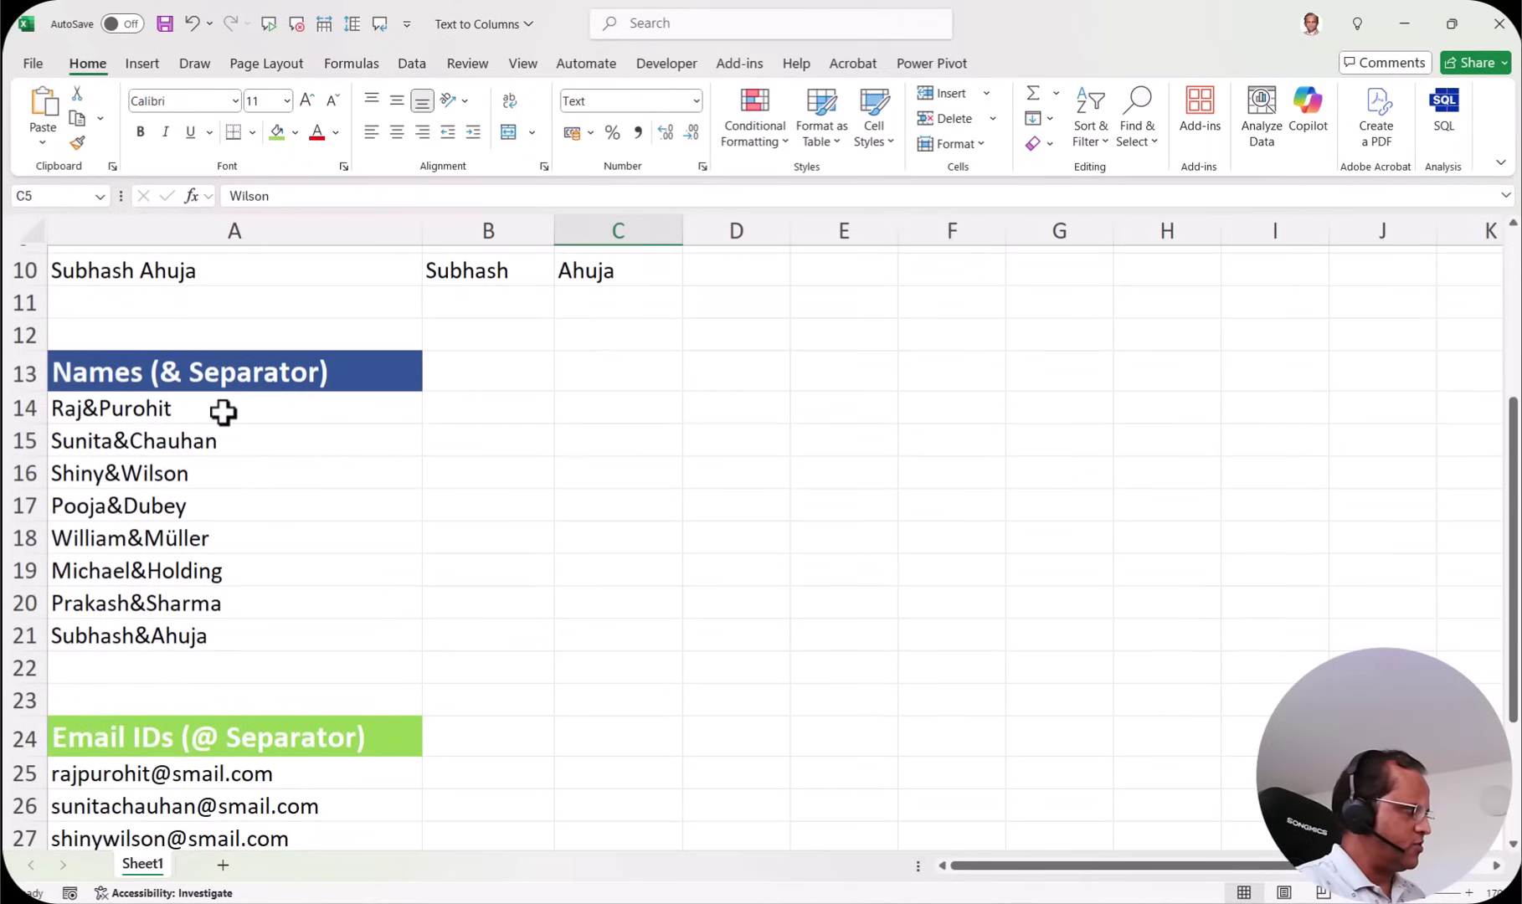
scroll(187, 493, "up", 1)
scroll(199, 502, "up", 2)
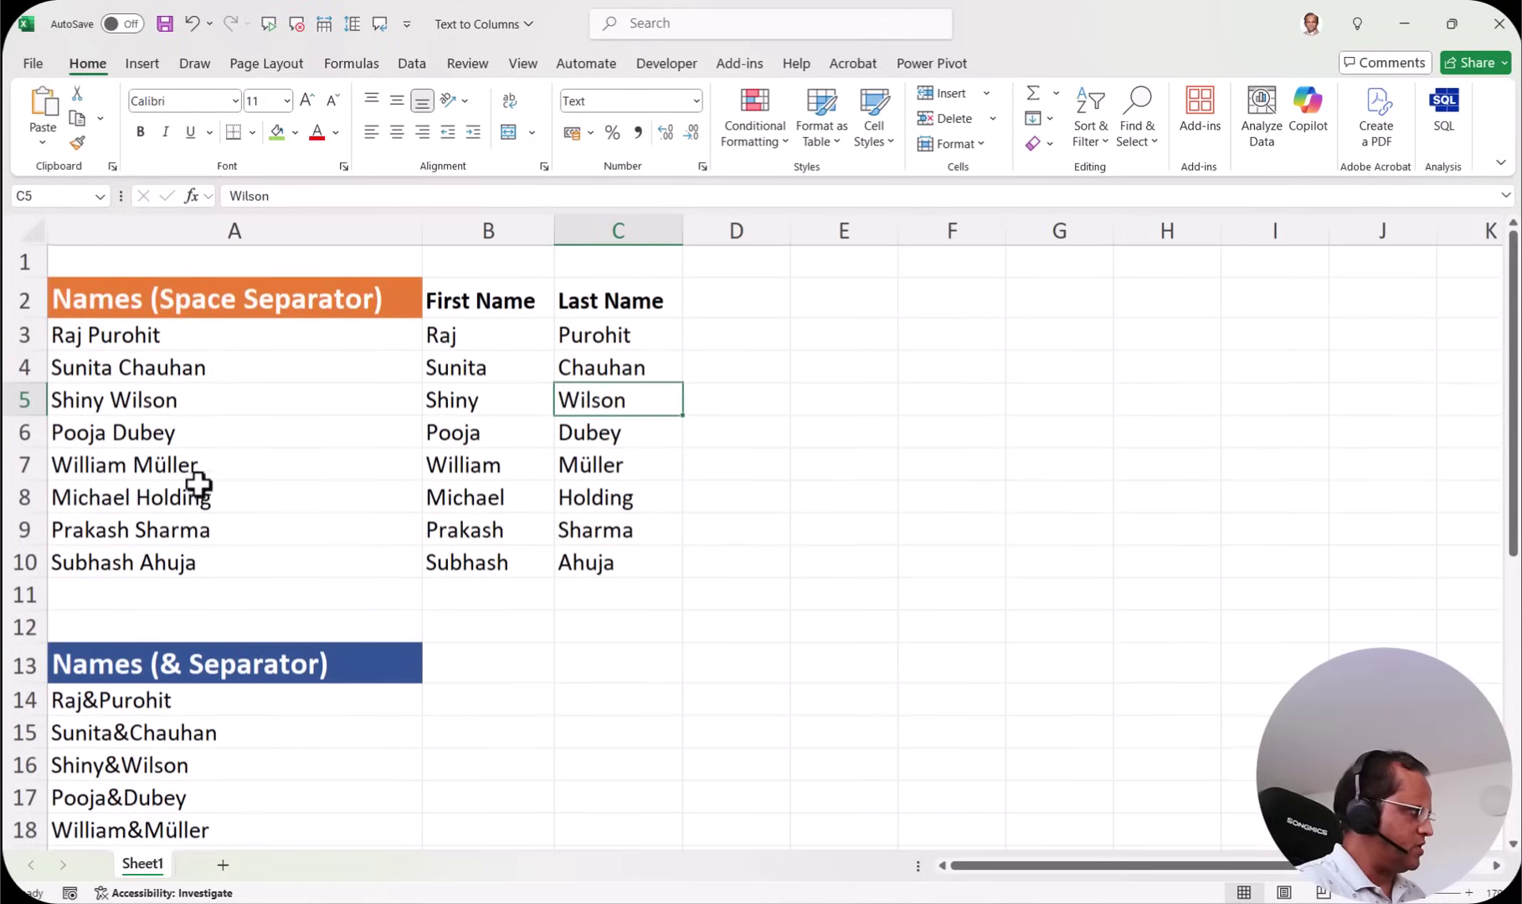
scroll(176, 570, "down", 3)
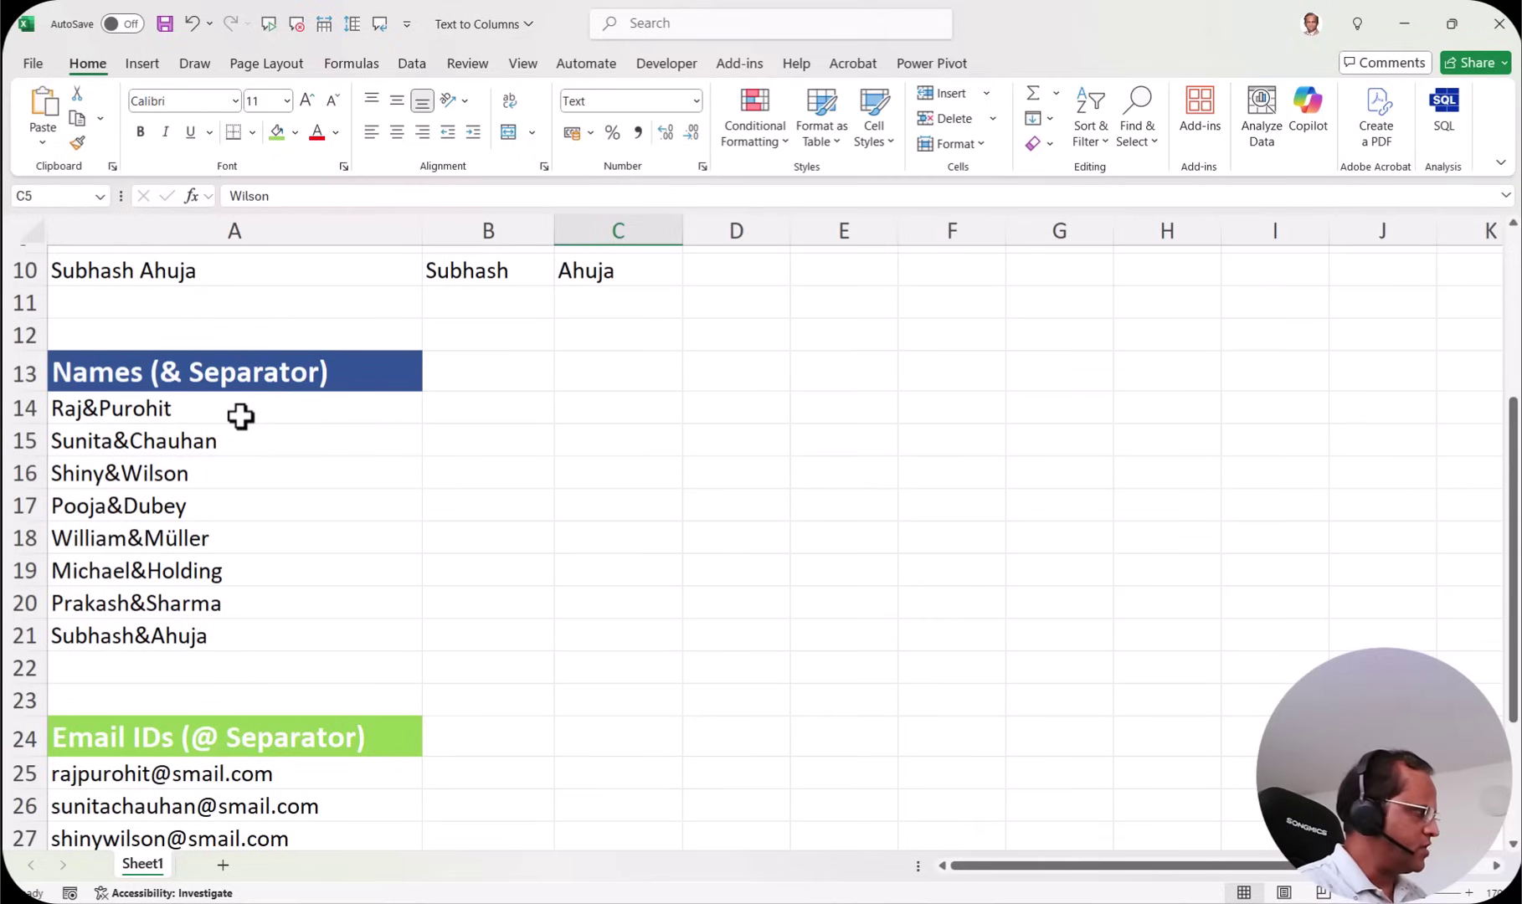
left_click_drag(242, 410, 243, 632)
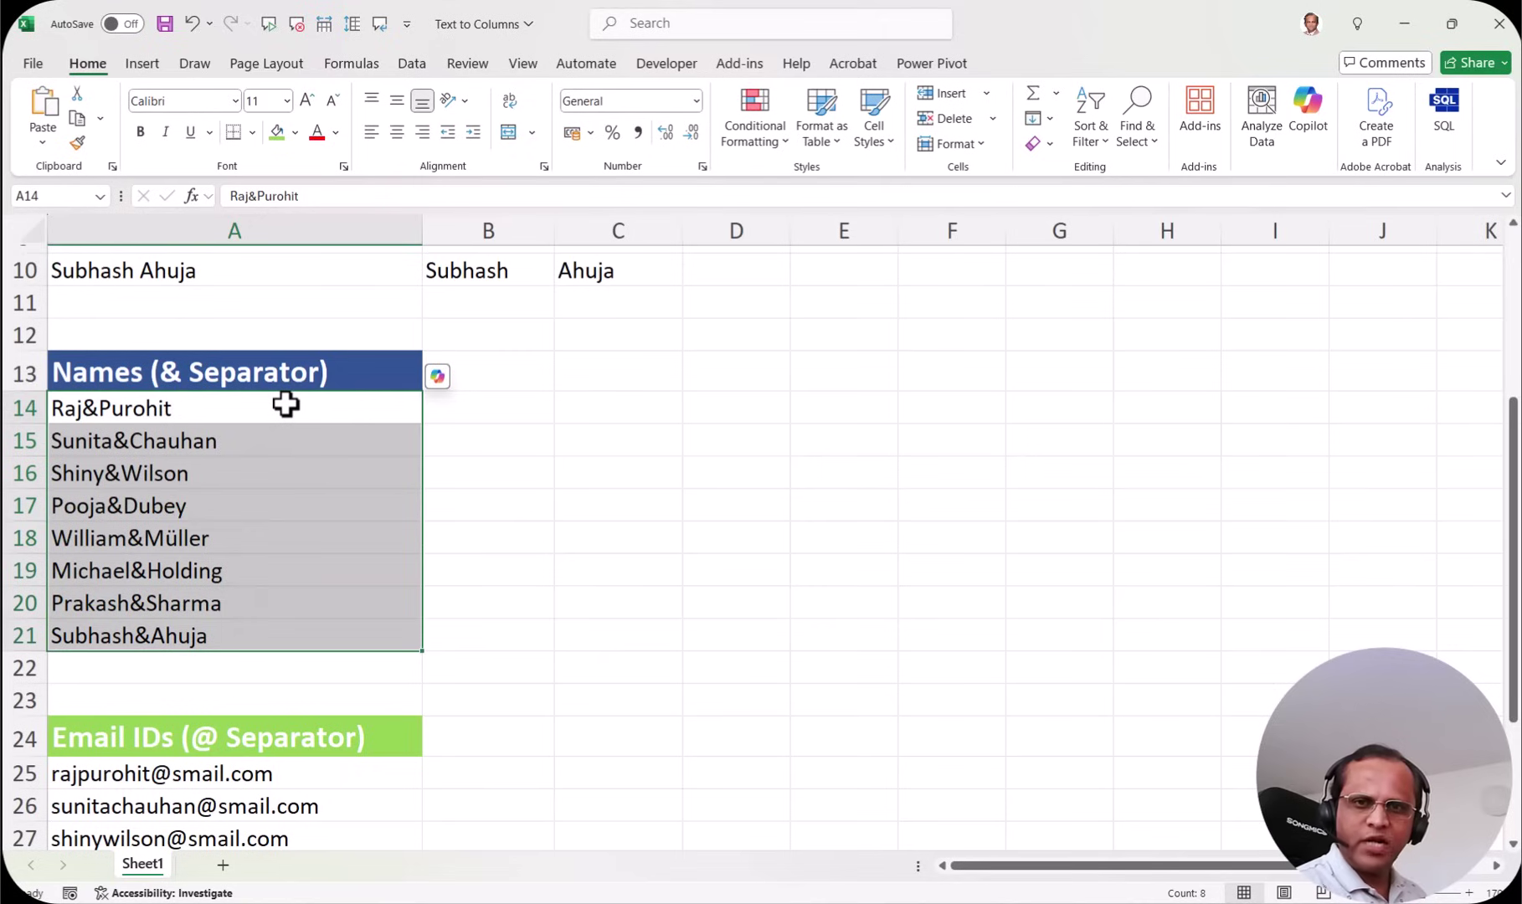
left_click(416, 66)
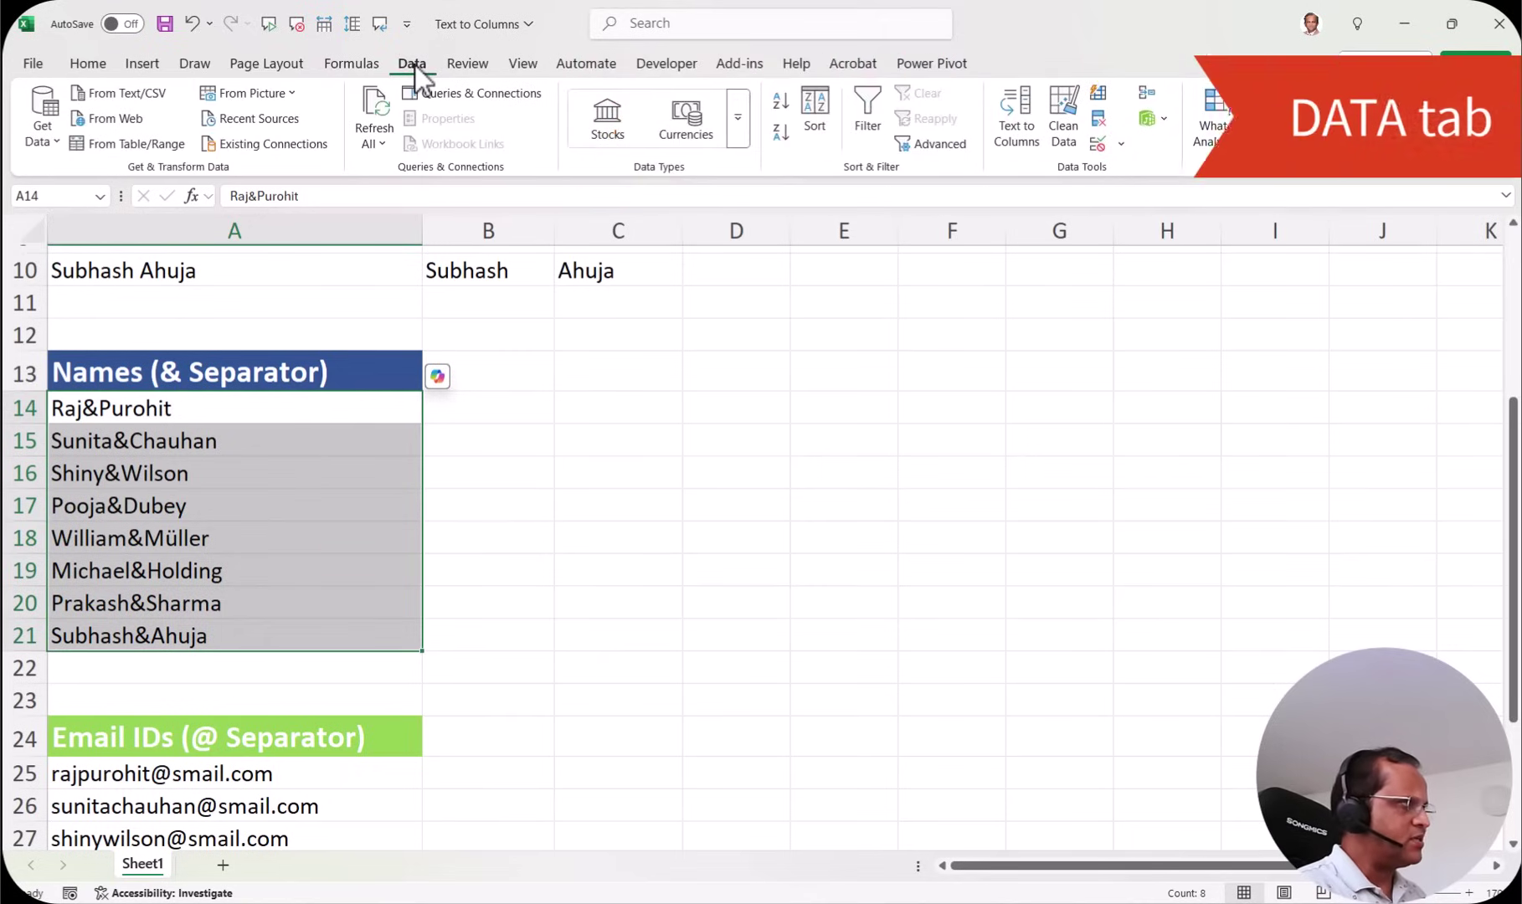
left_click(1021, 142)
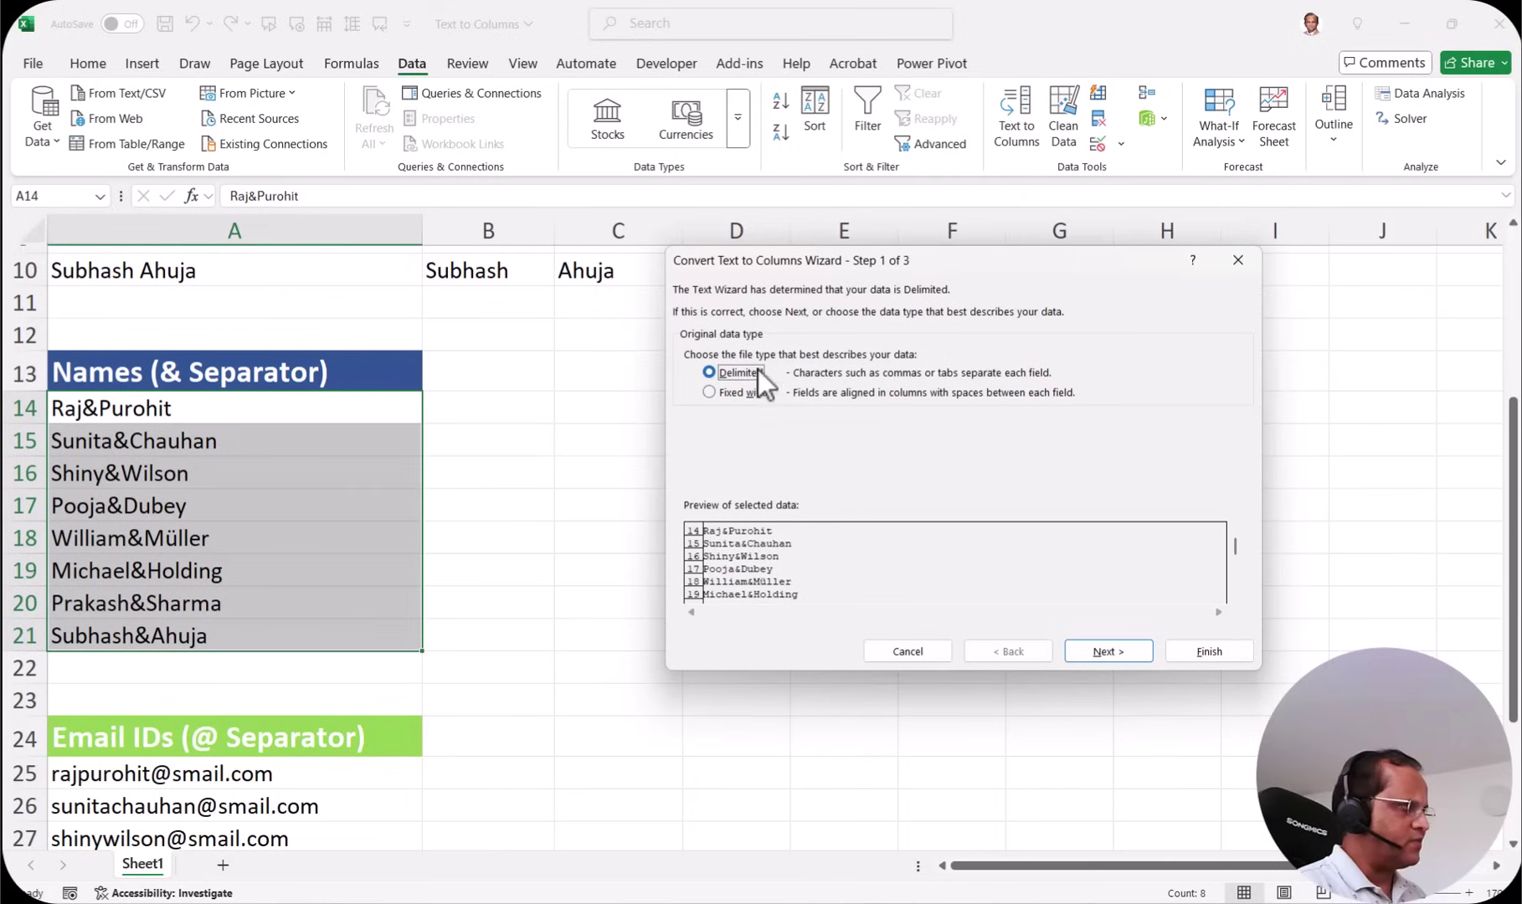
left_click(1104, 656)
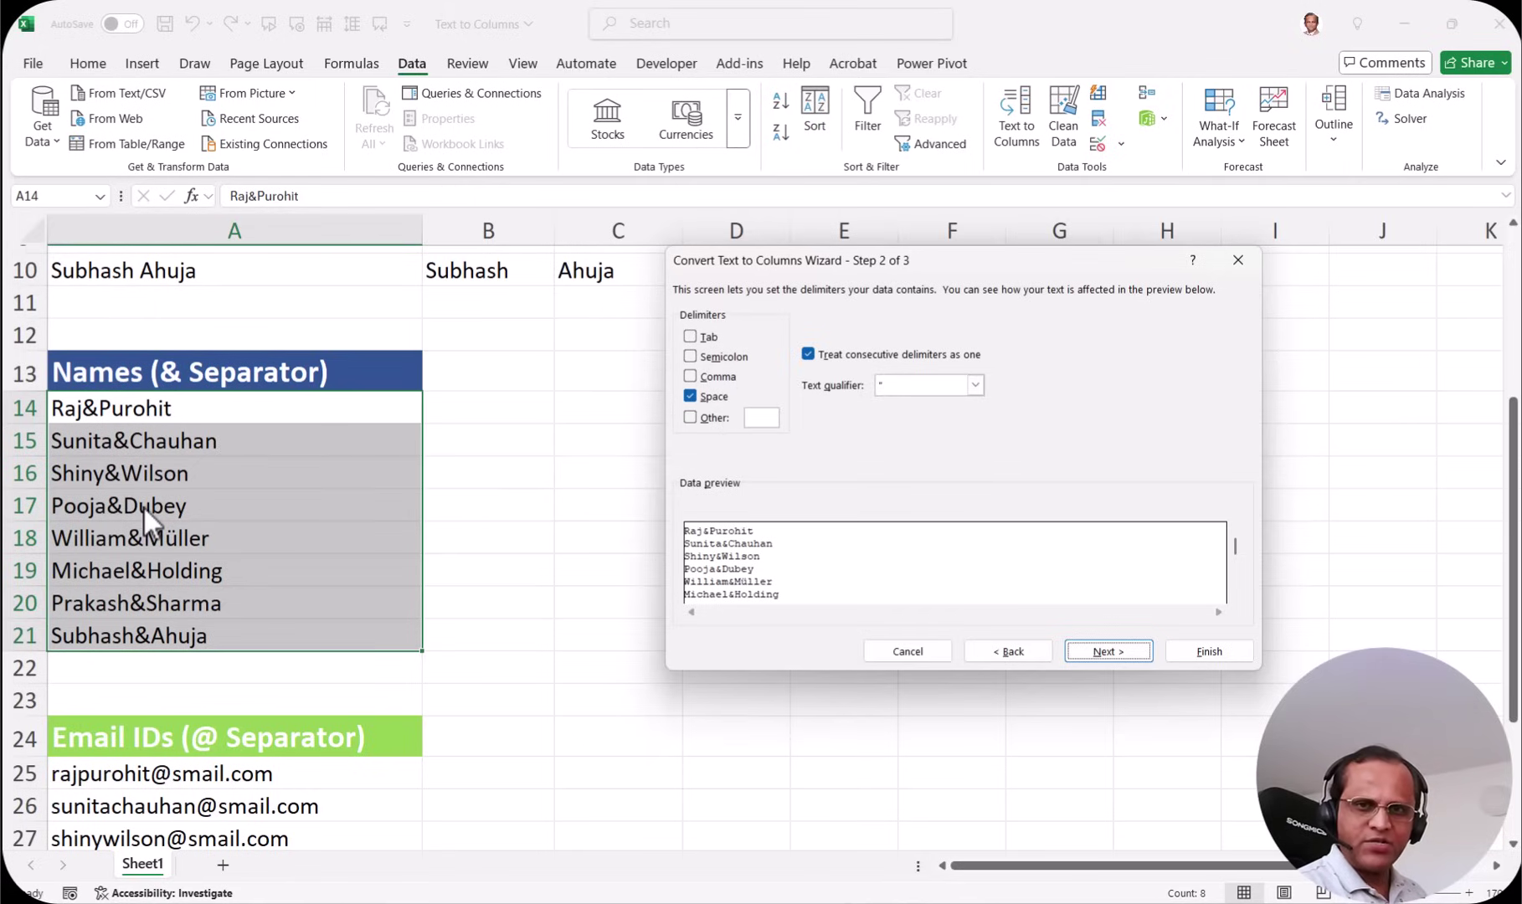
Set the delimiter for A14:A21 to Other with & instead of Space and proceed to the column data formats.
left_click(691, 418)
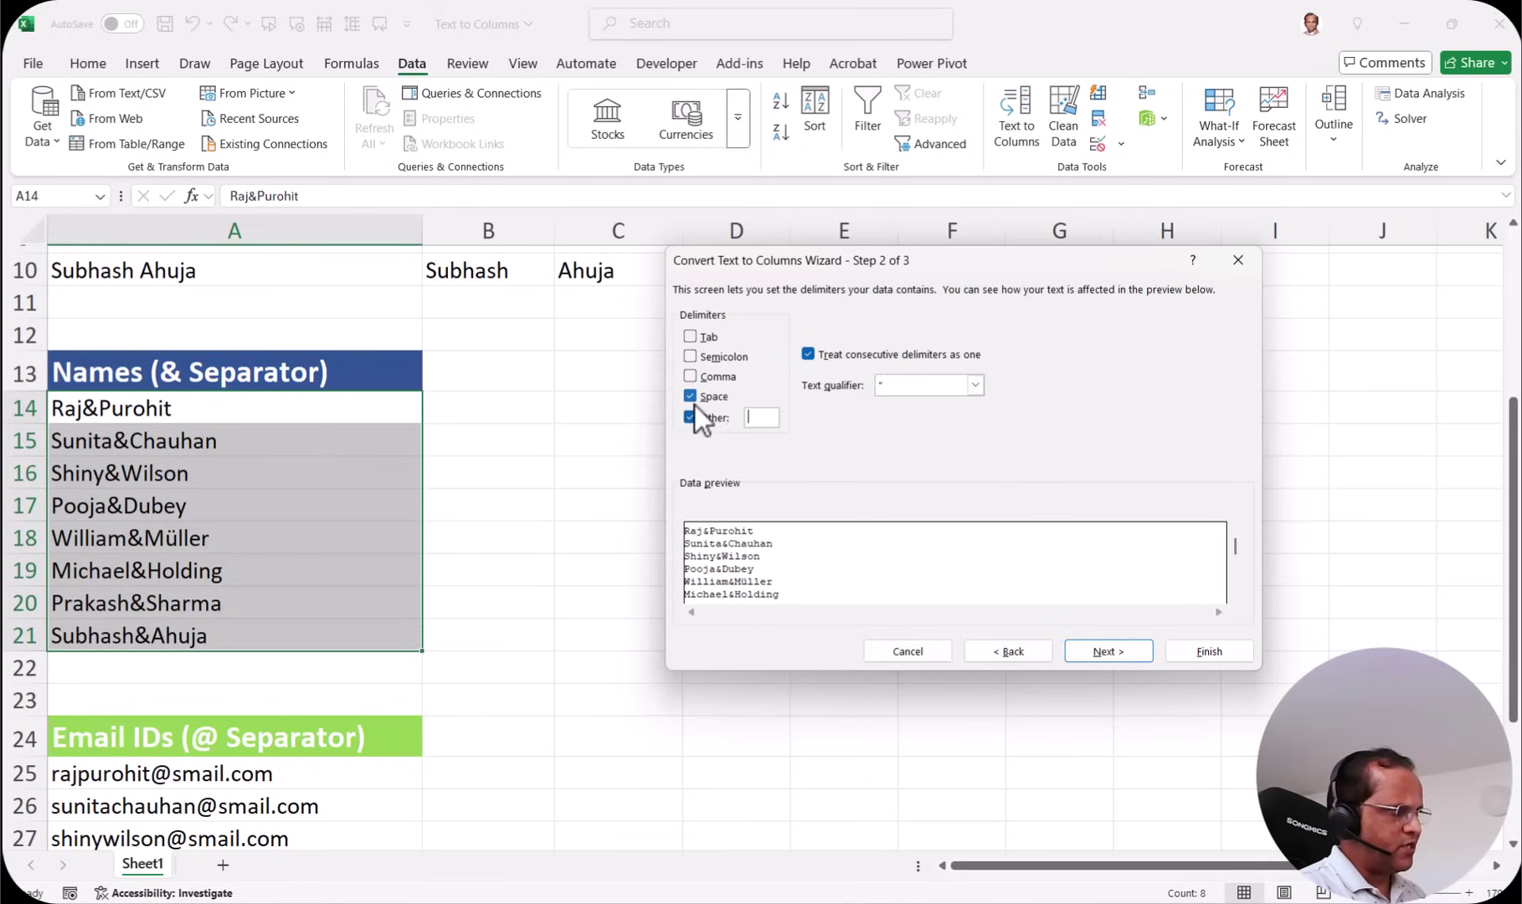
left_click(691, 398)
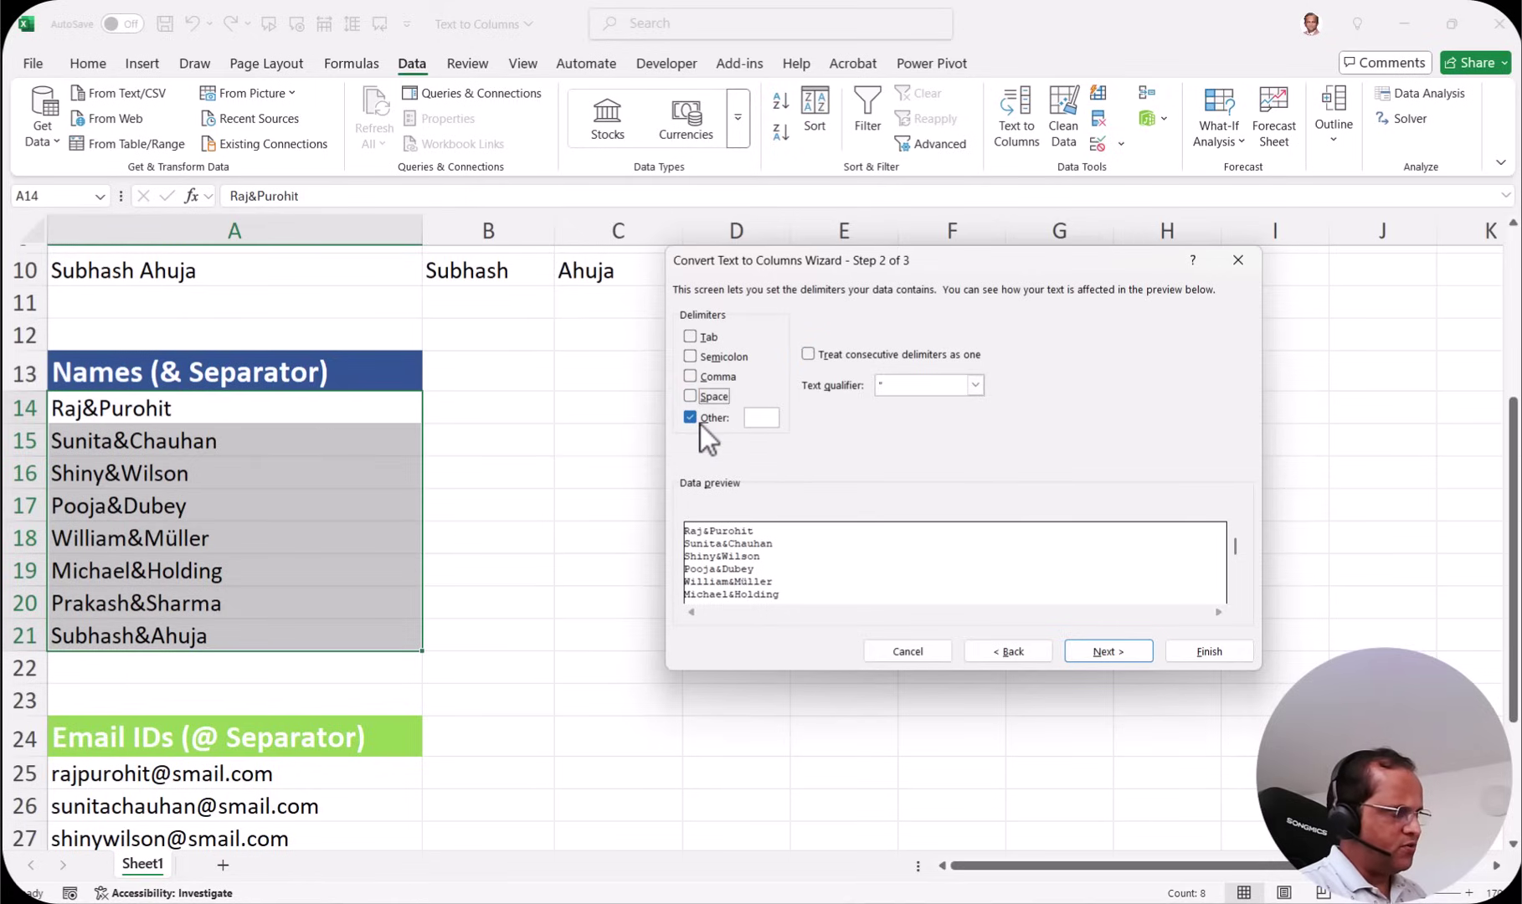
left_click(748, 417)
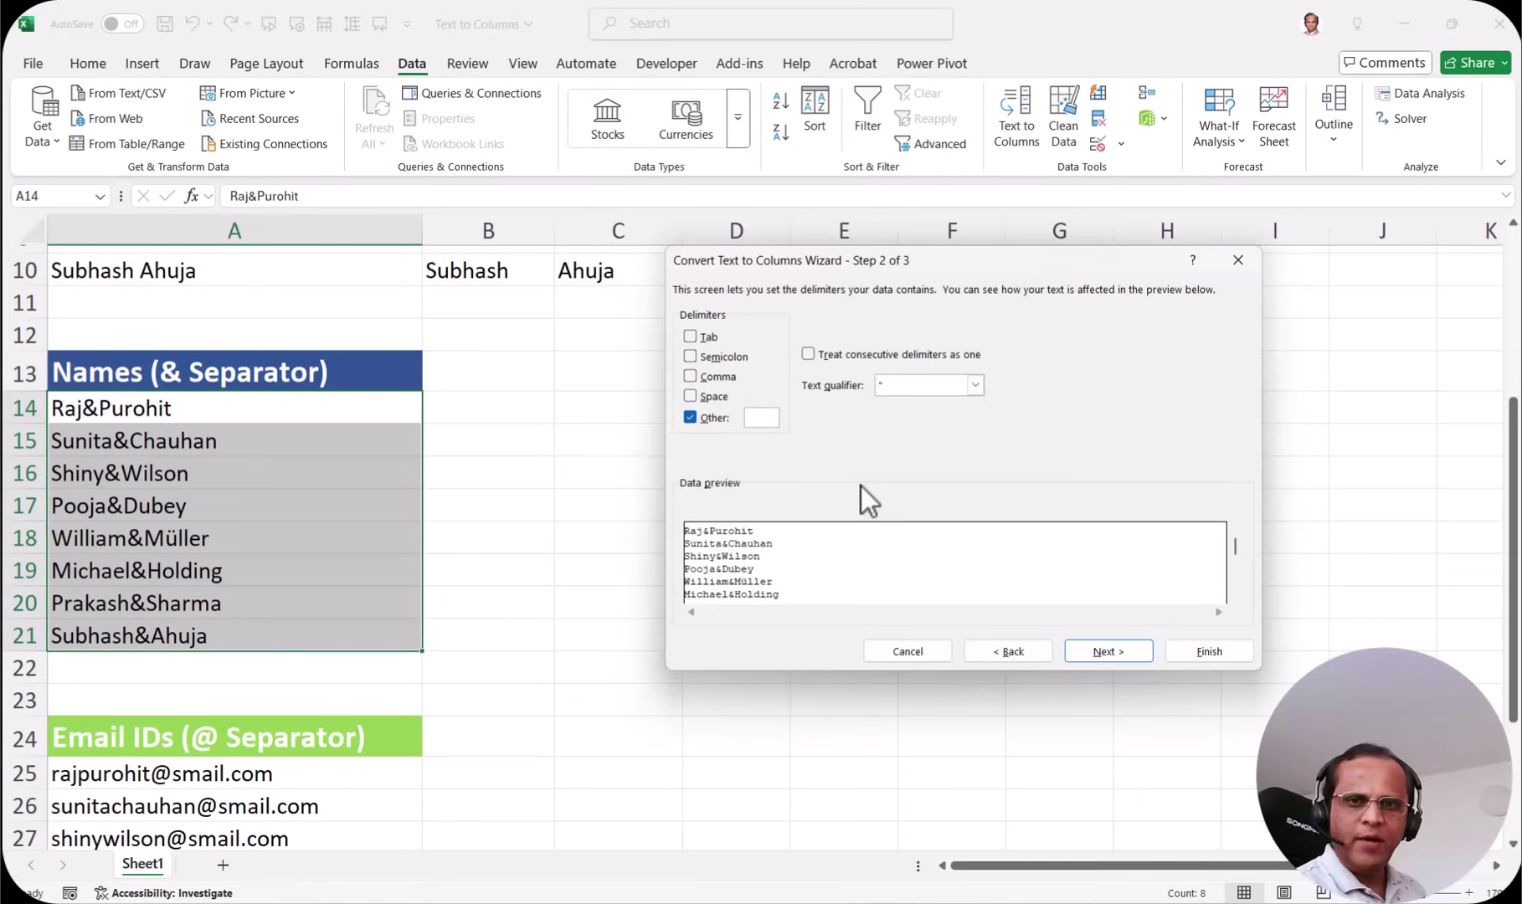
type("&")
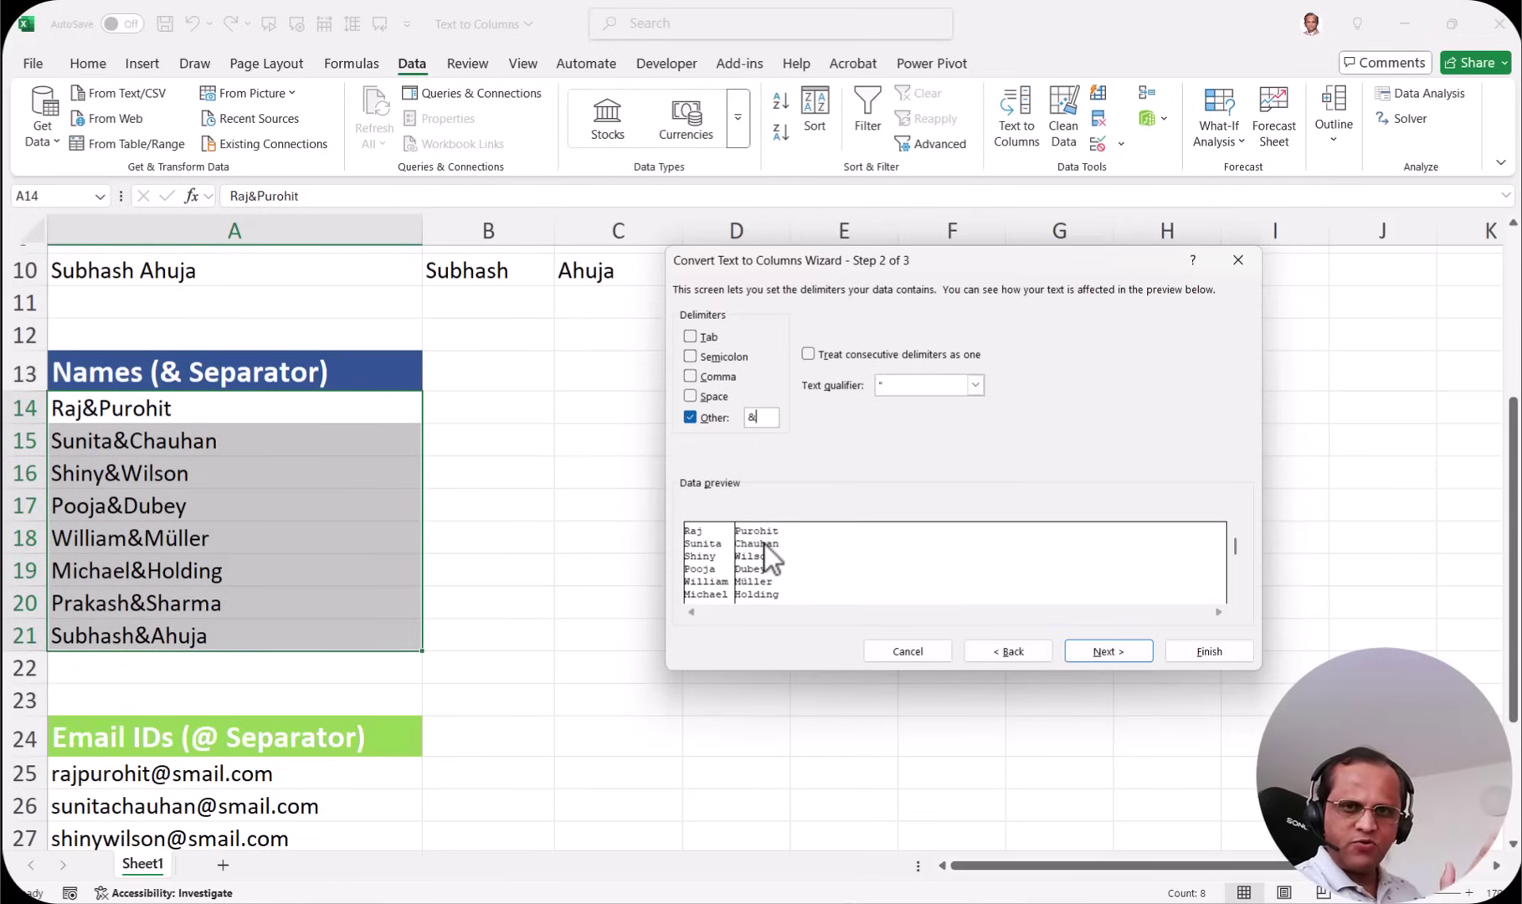
left_click(1121, 657)
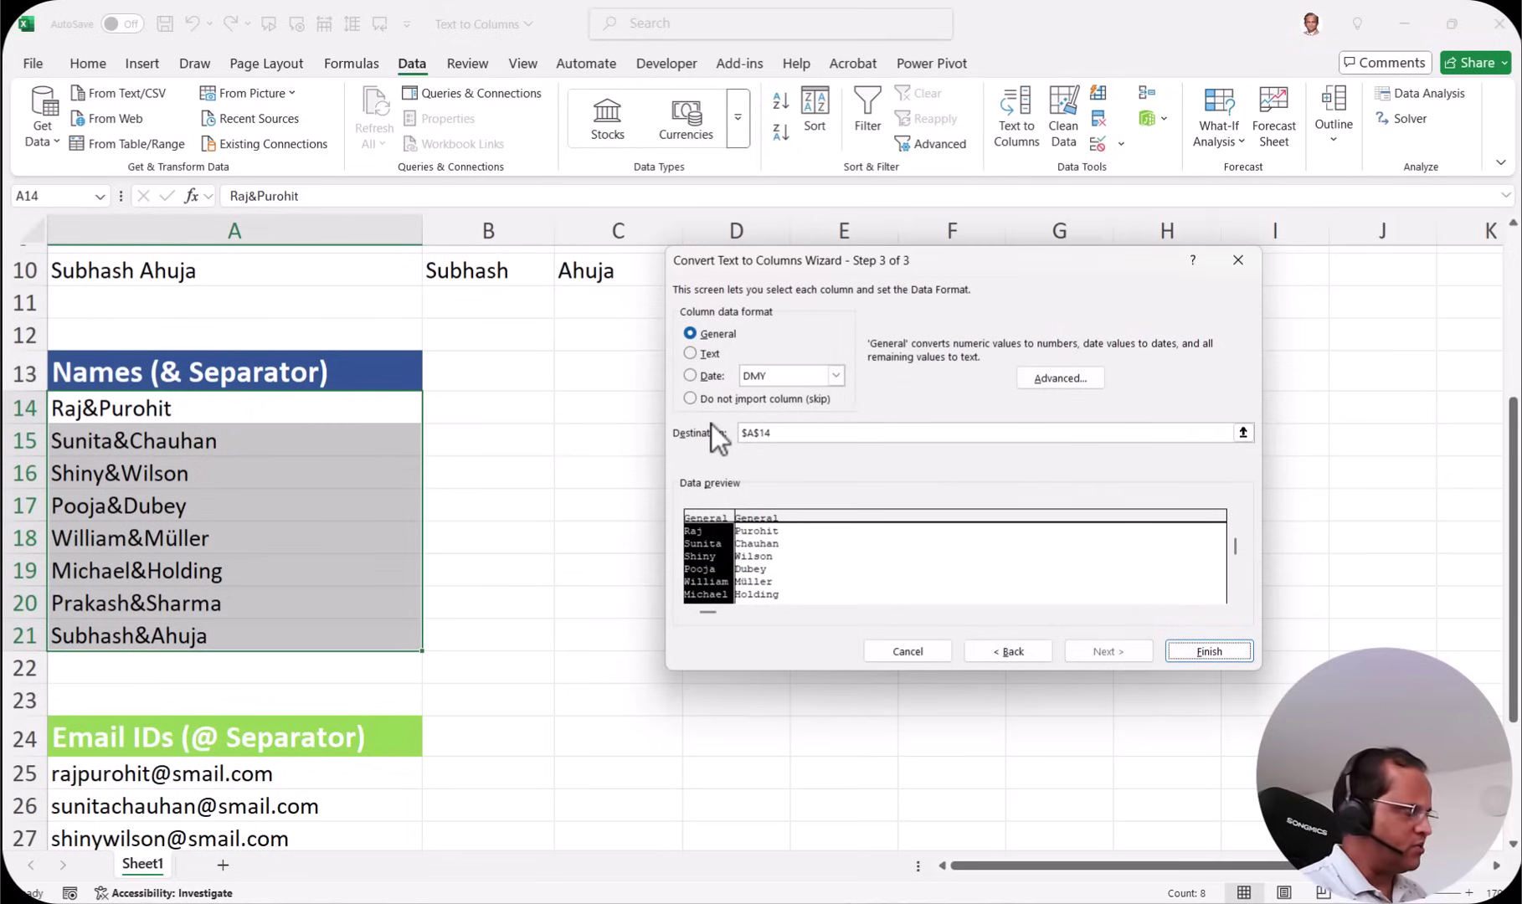
Format the first-name column as Text and exclude the last-name column from the import.
left_click(762, 516)
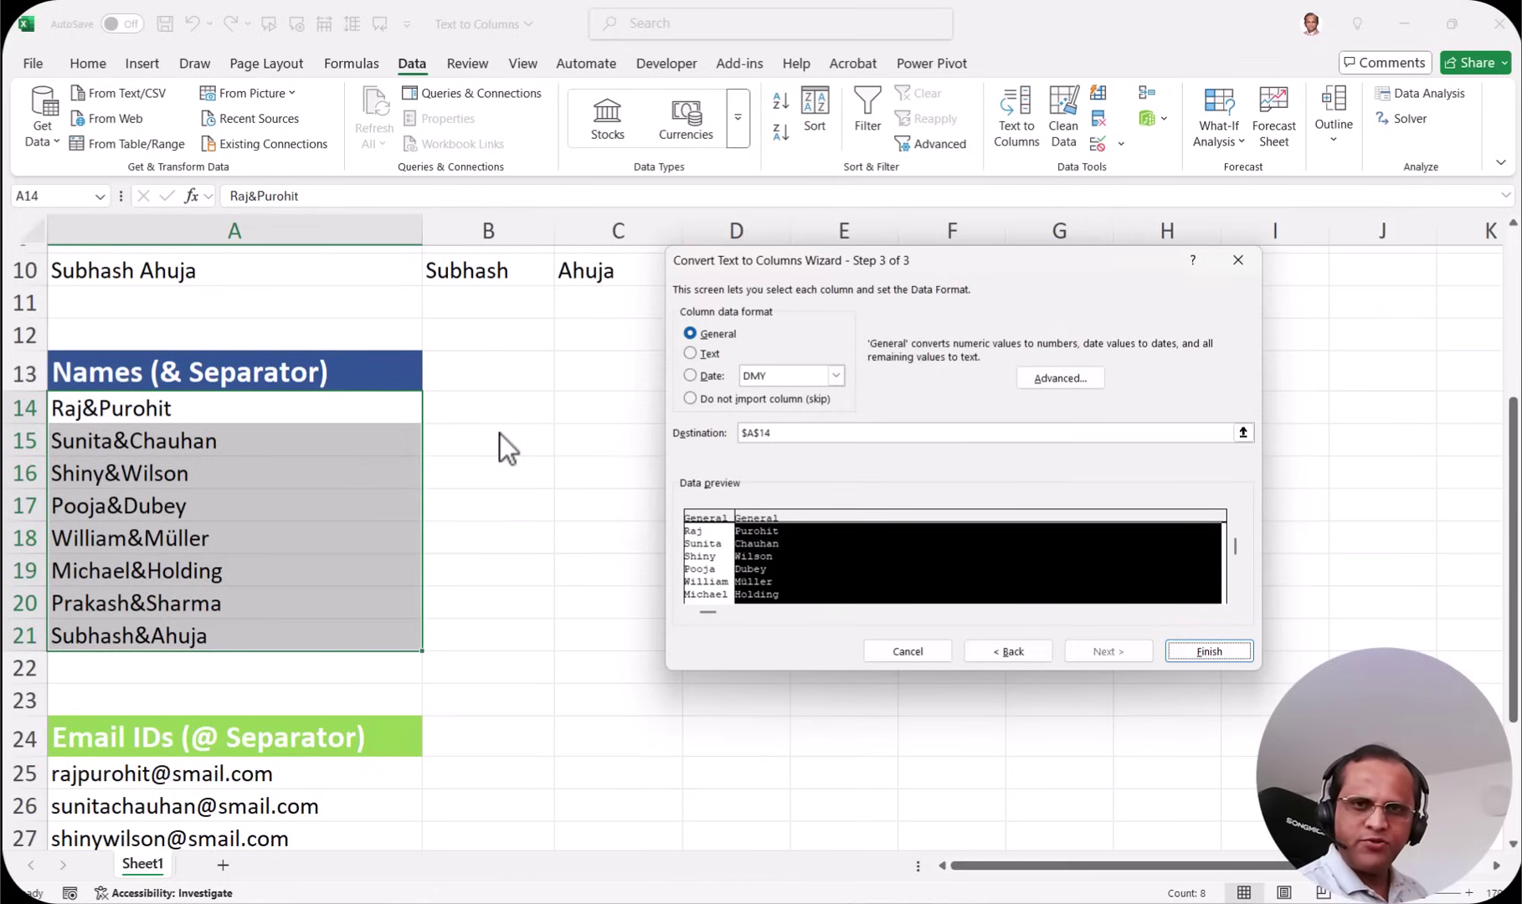
left_click(720, 531)
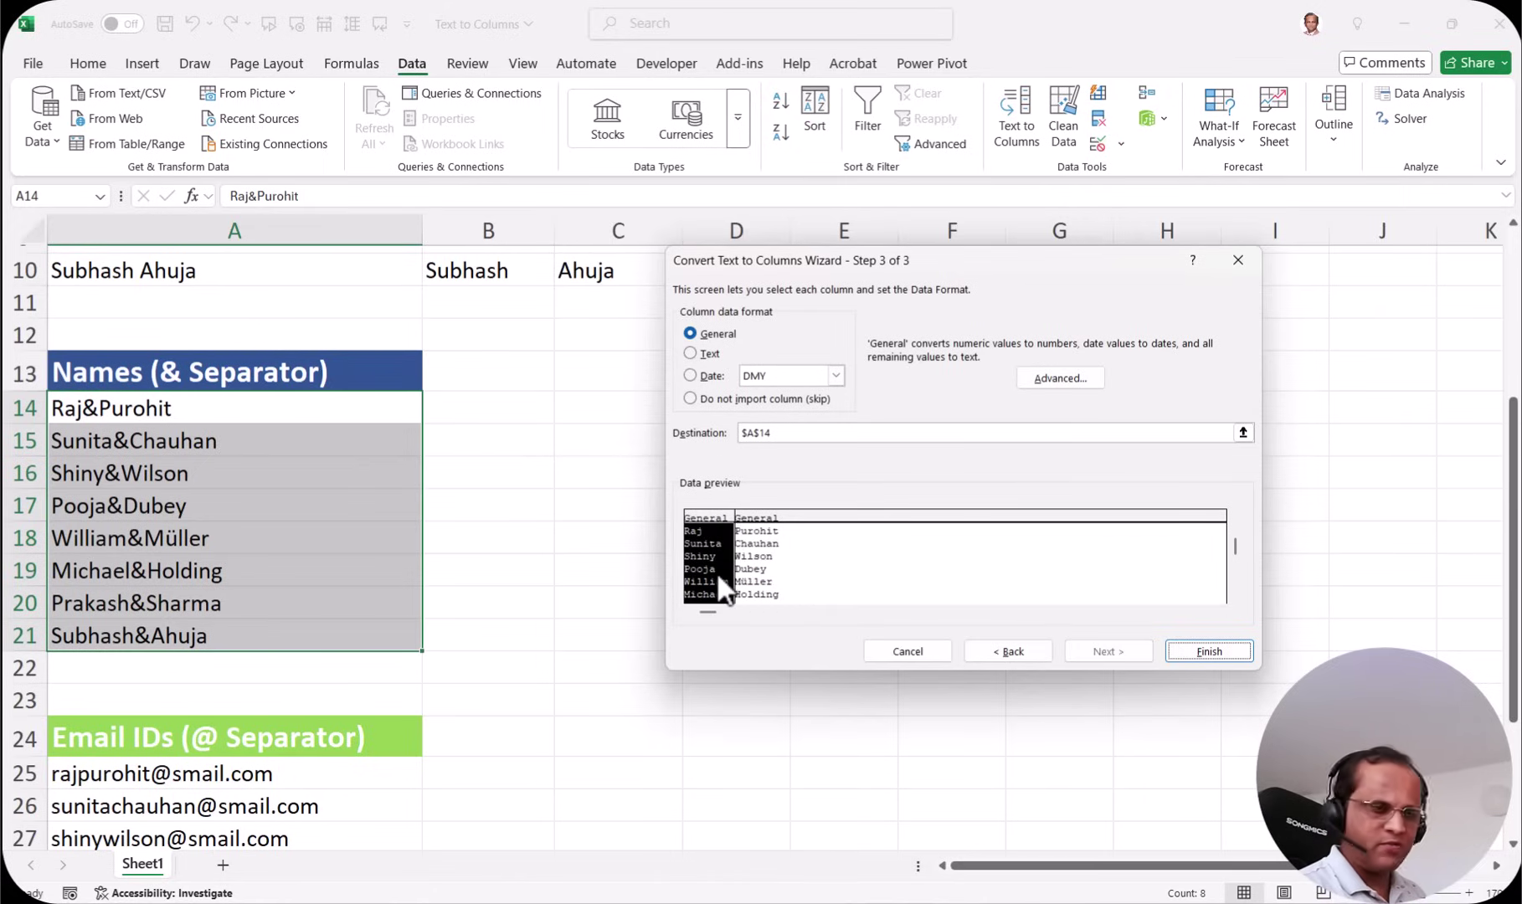
left_click(691, 353)
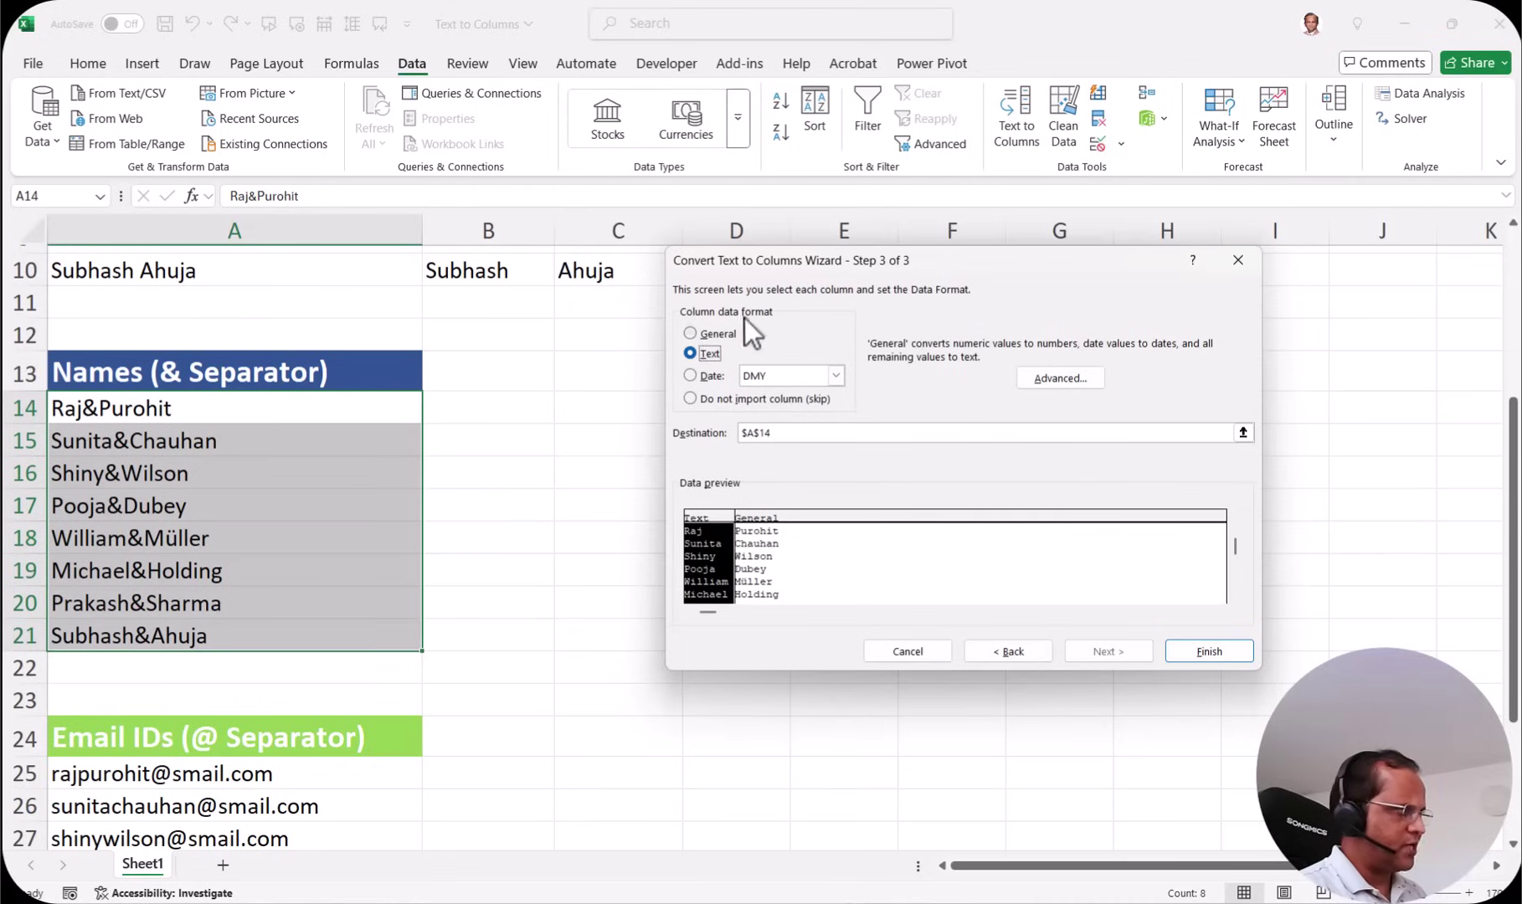
left_click(770, 519)
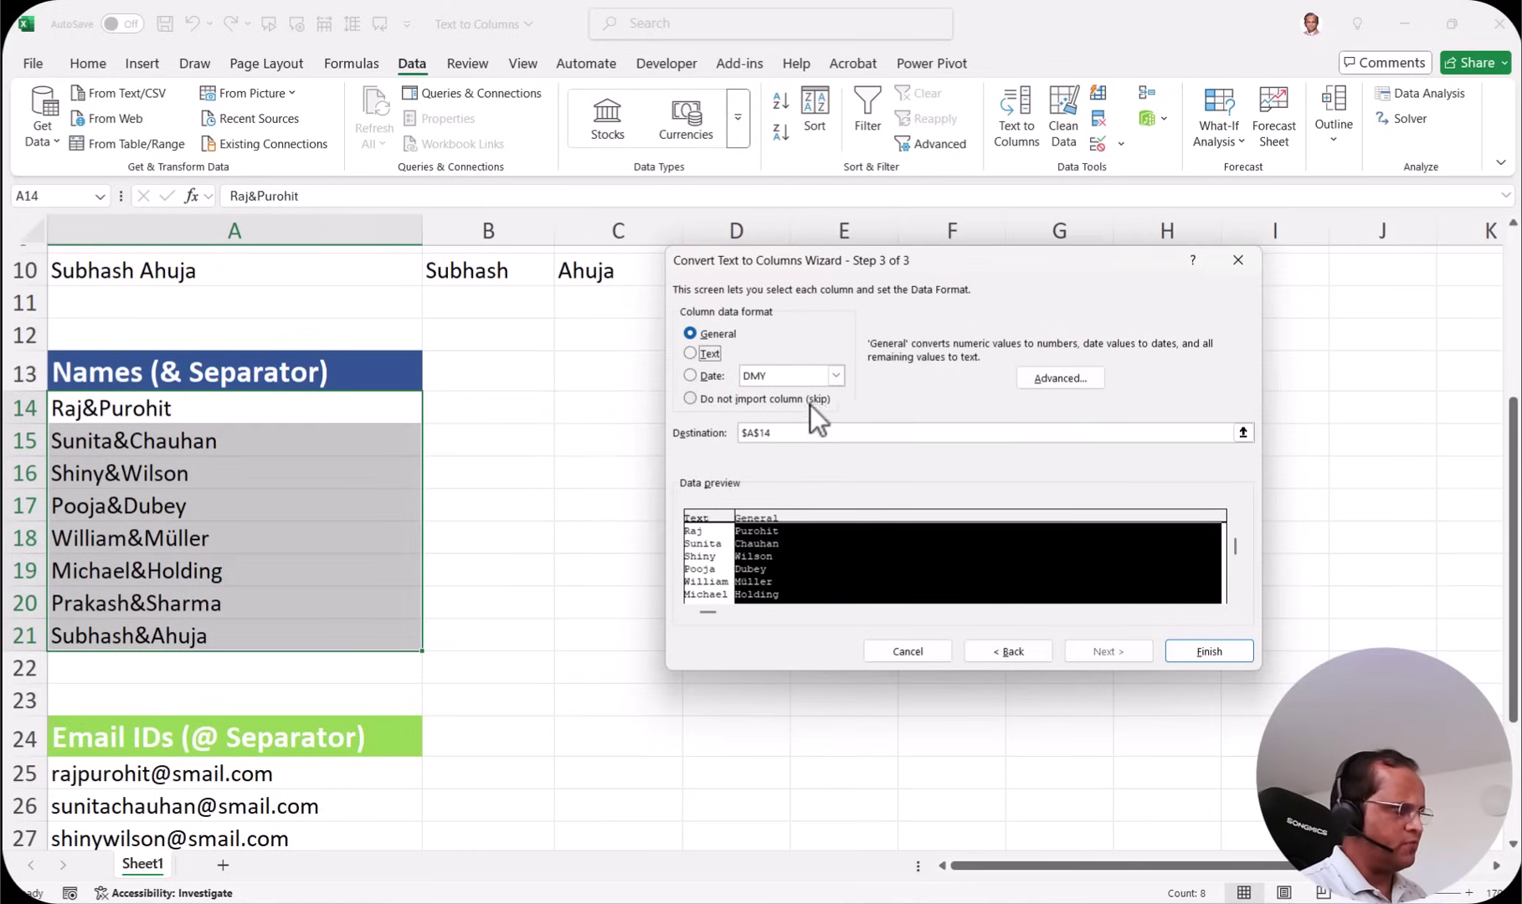
left_click(689, 399)
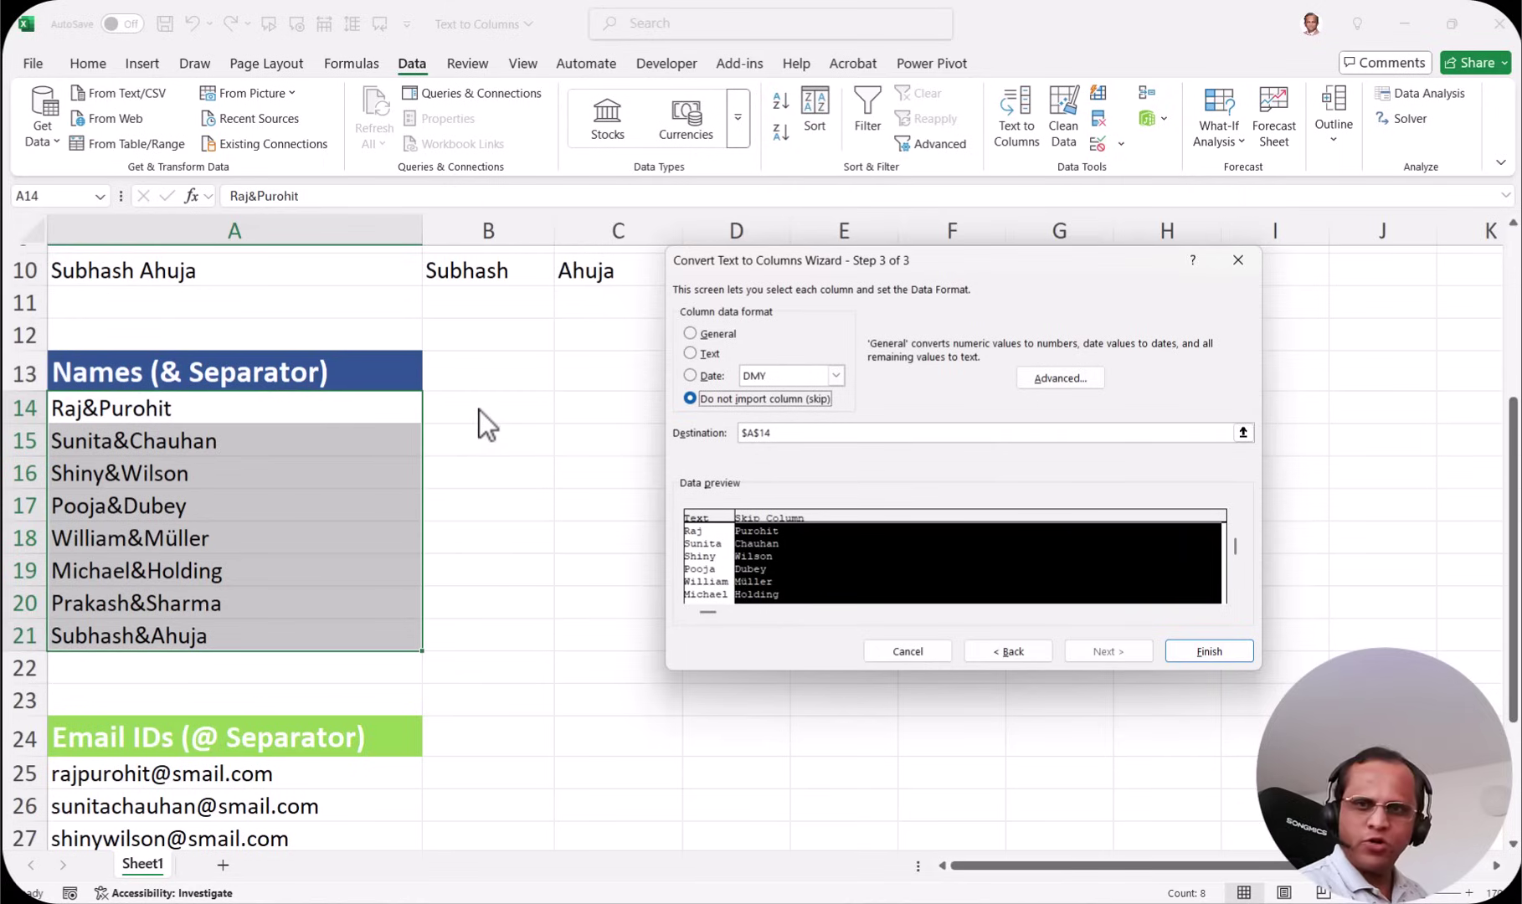
Set the split's destination to $B$14, finish the conversion and review the output in columns B and C.
left_click(1243, 432)
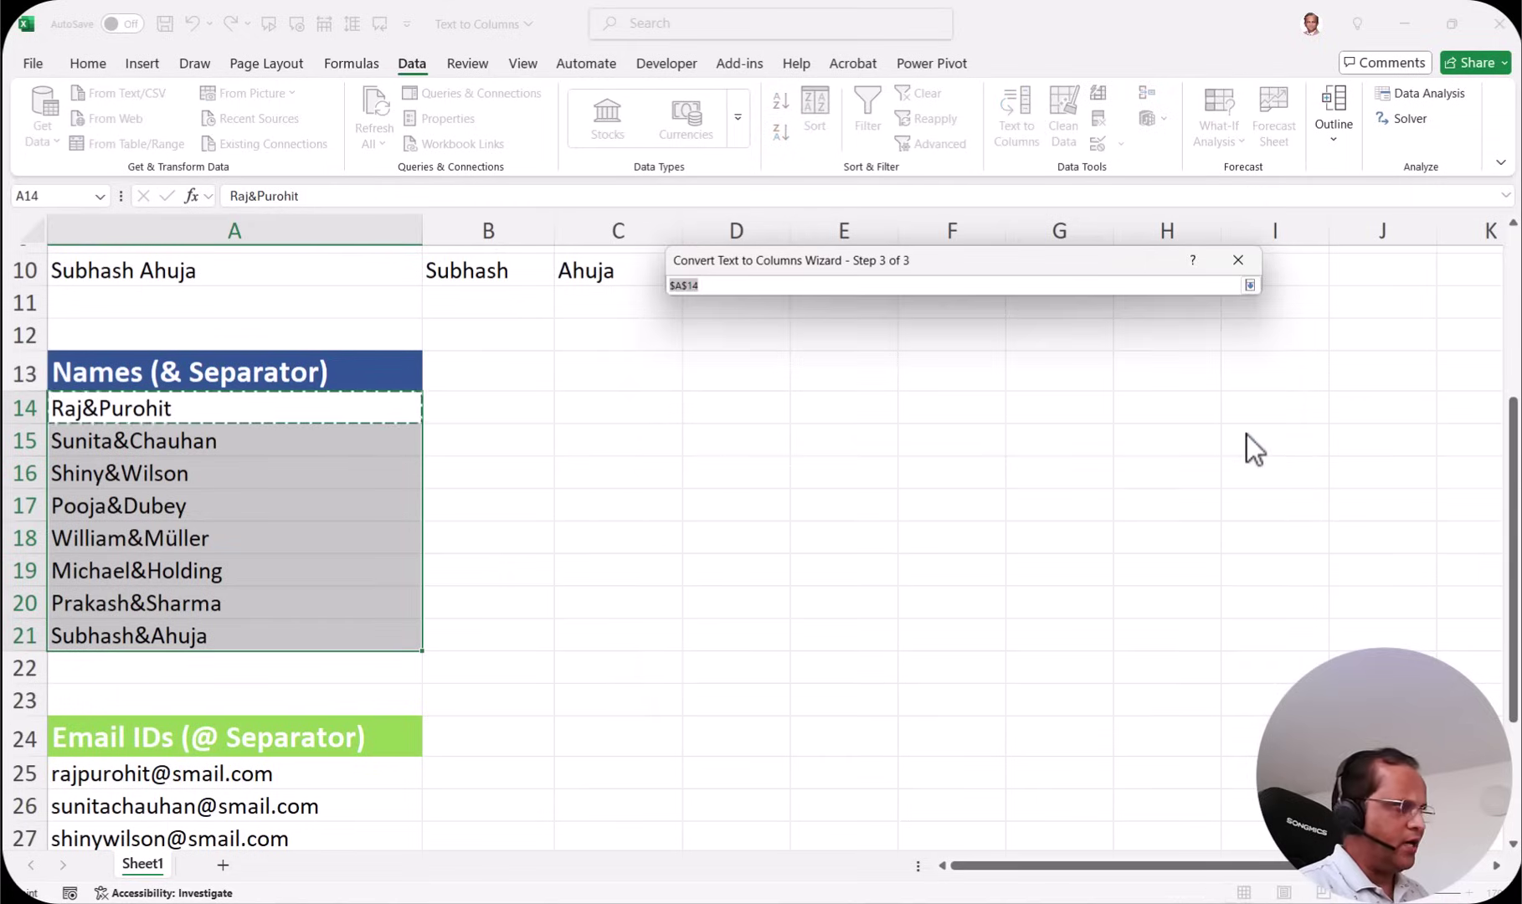
left_click(470, 400)
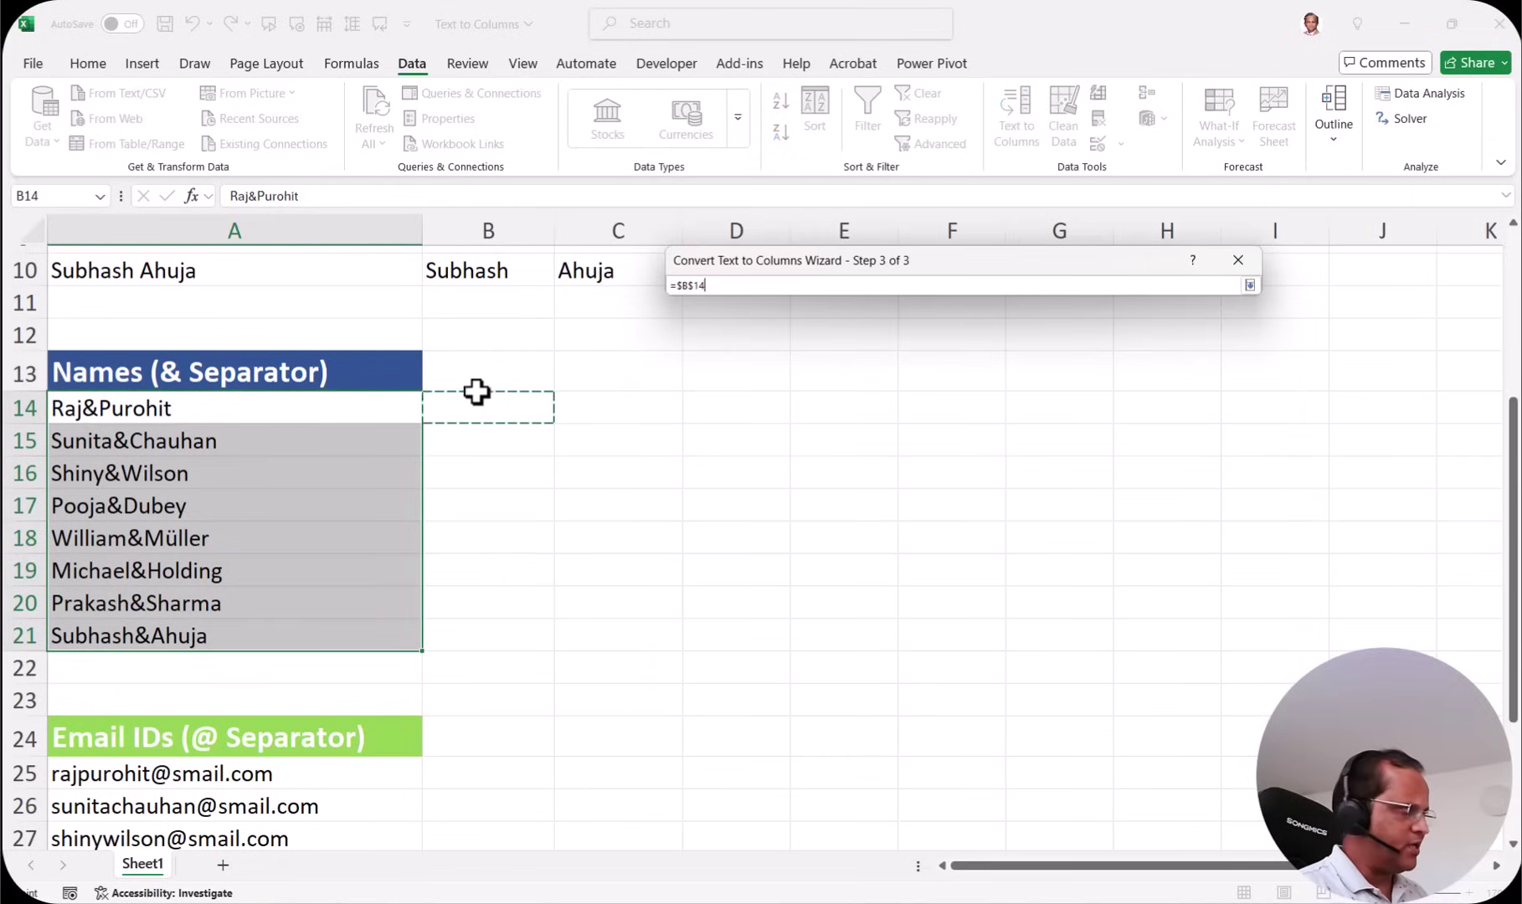
left_click(949, 295)
left_click_drag(948, 295, 959, 354)
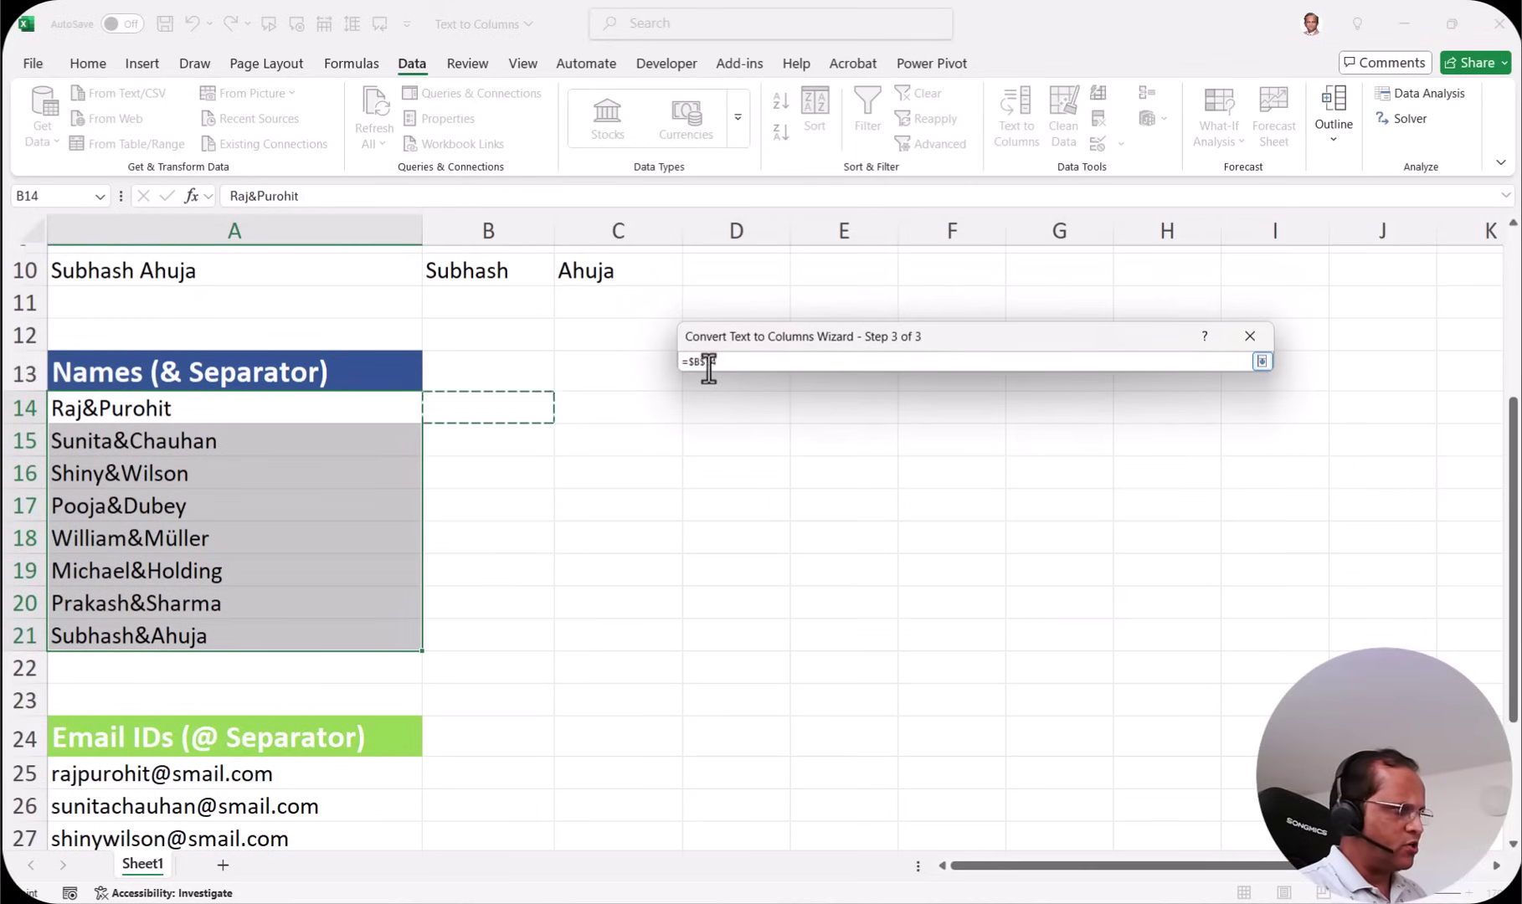
left_click(1261, 360)
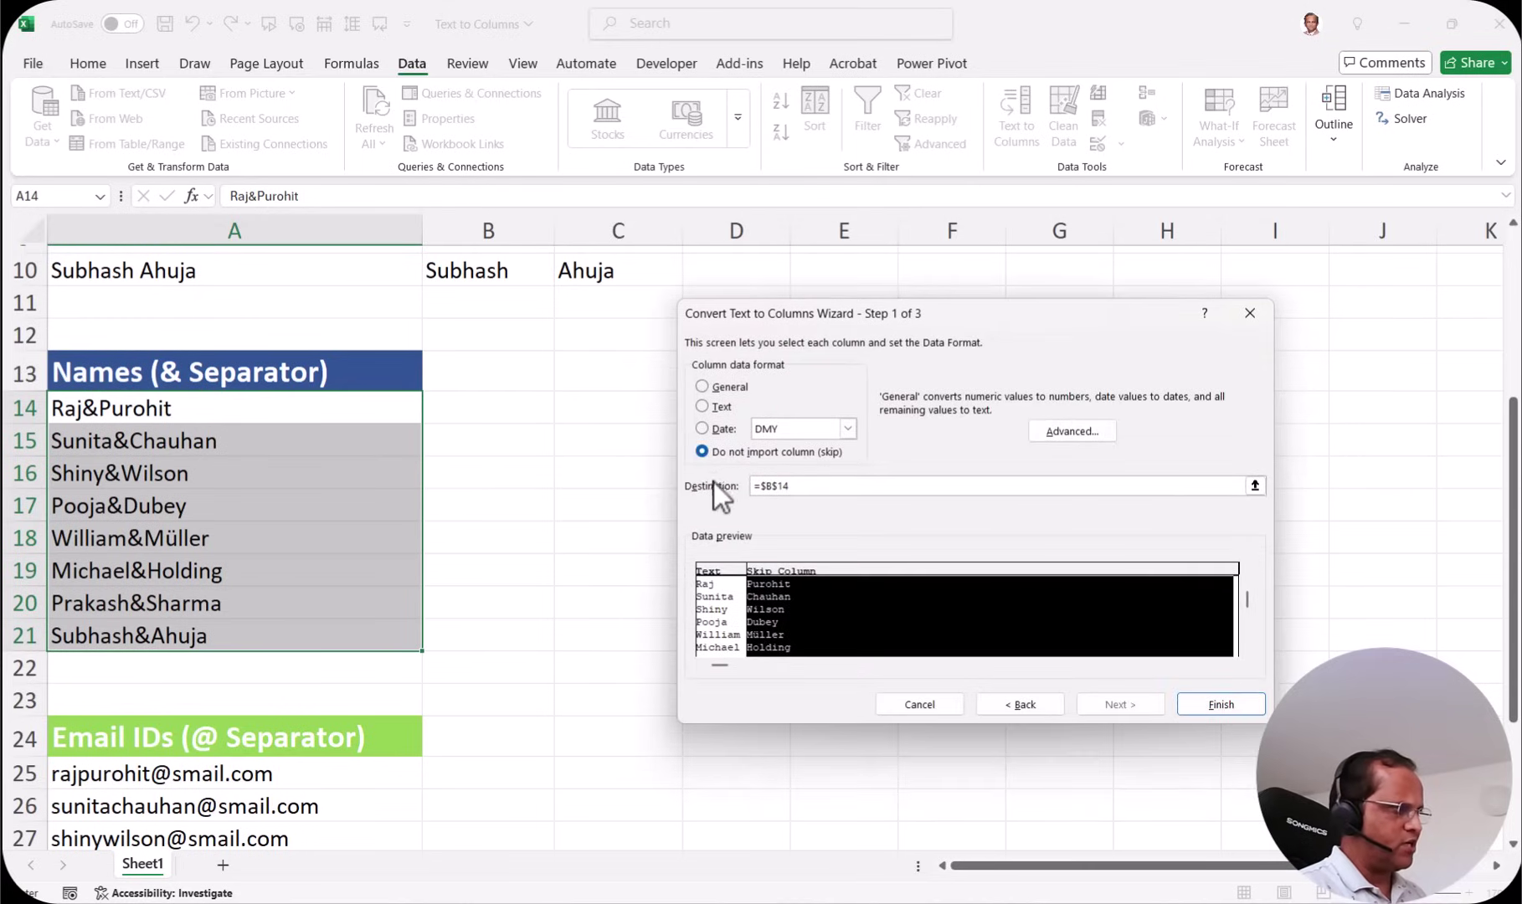
left_click(774, 487)
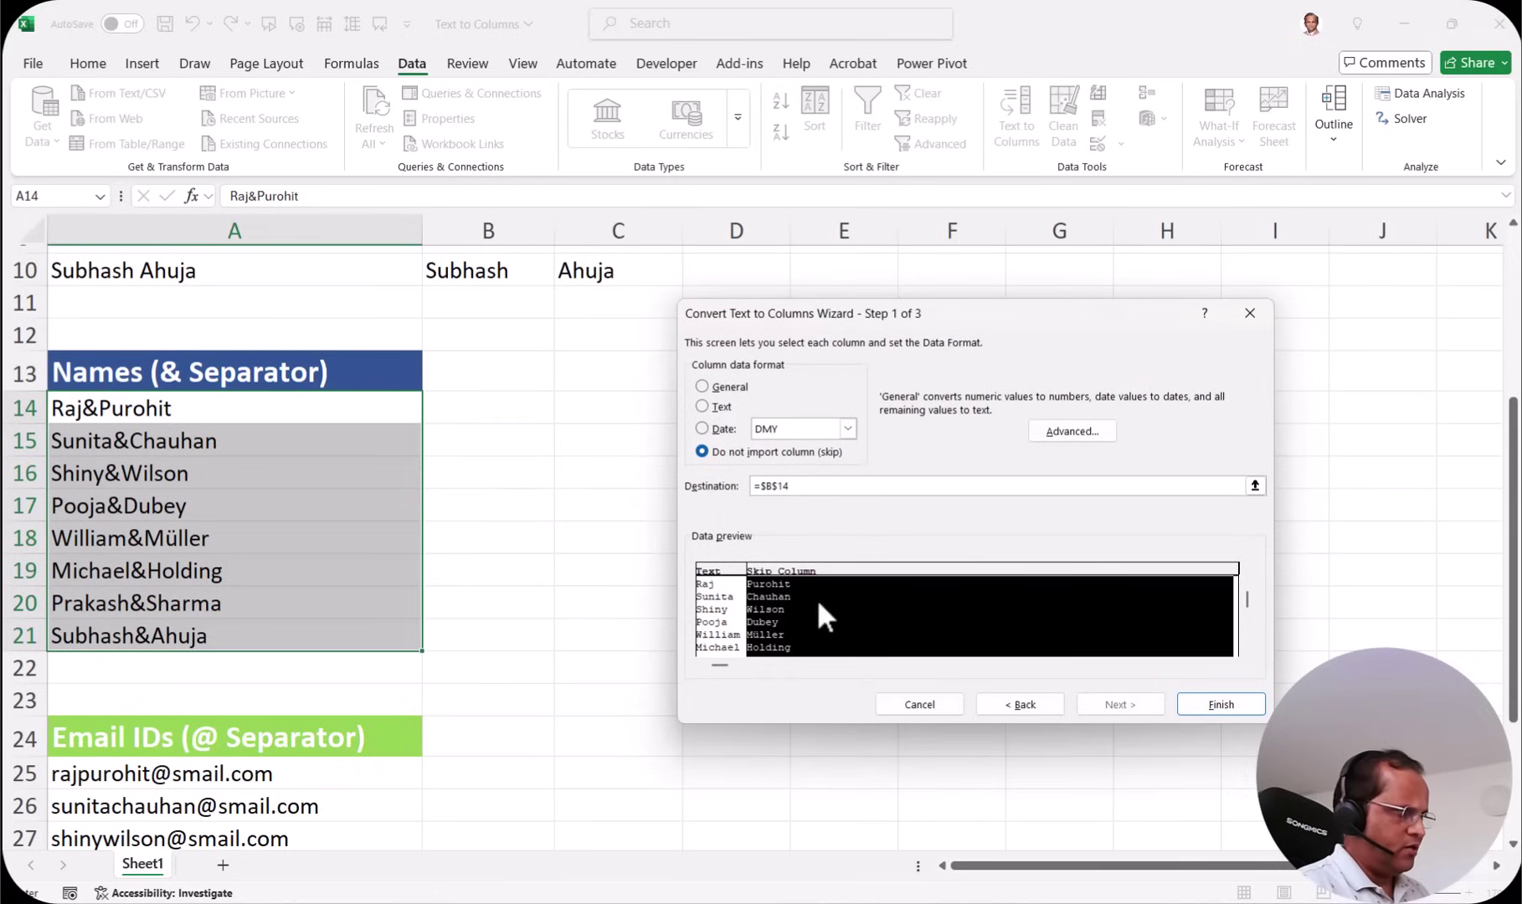
left_click(1220, 705)
left_click_drag(544, 413, 513, 640)
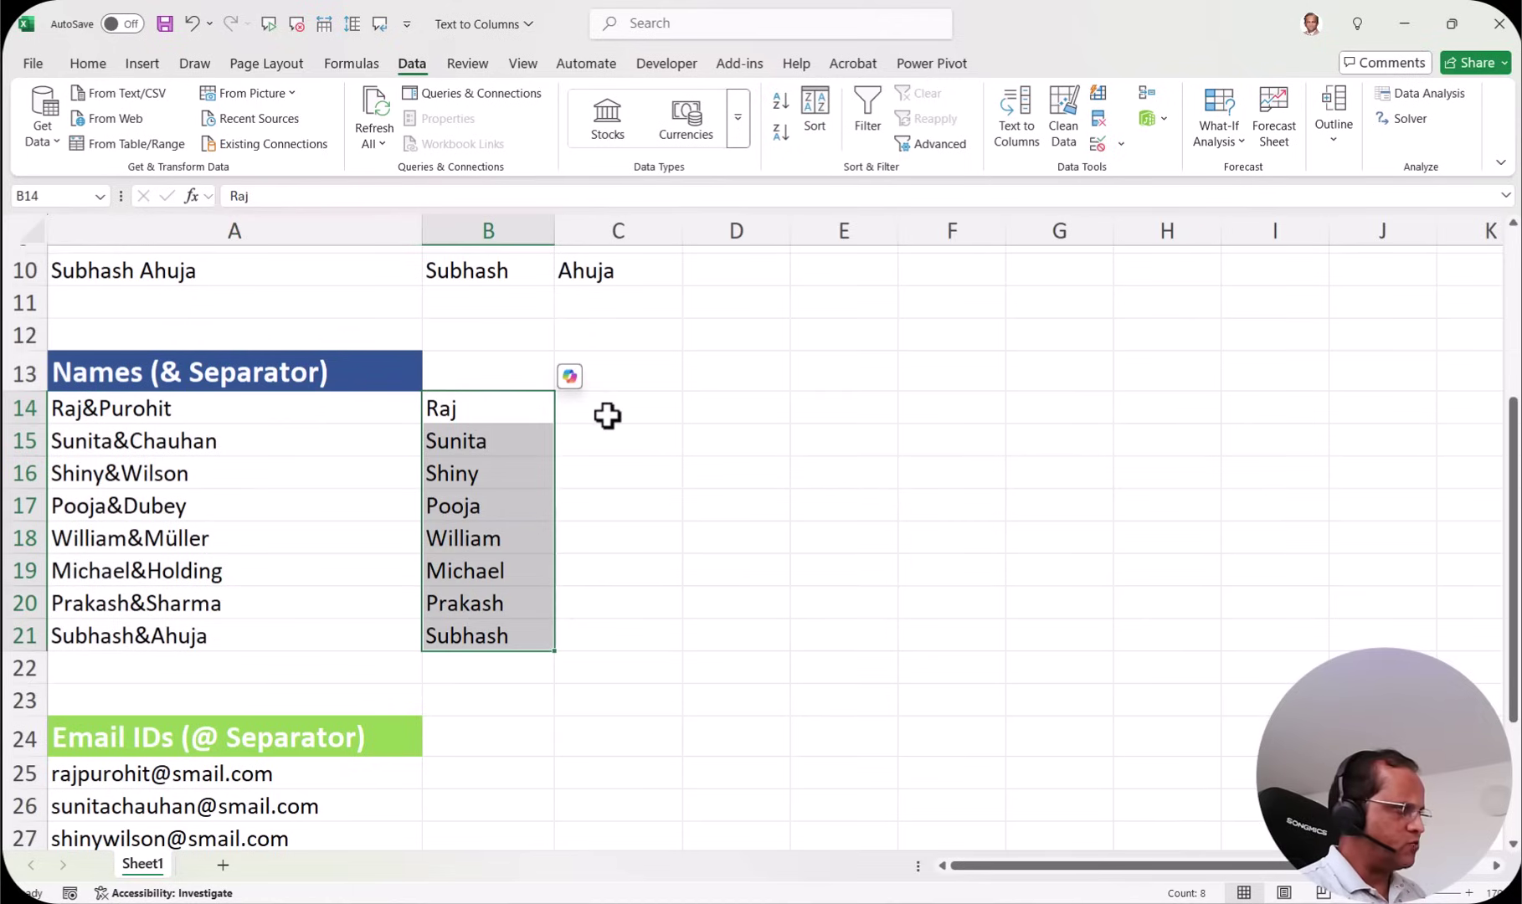
left_click_drag(607, 416, 625, 627)
left_click(525, 370)
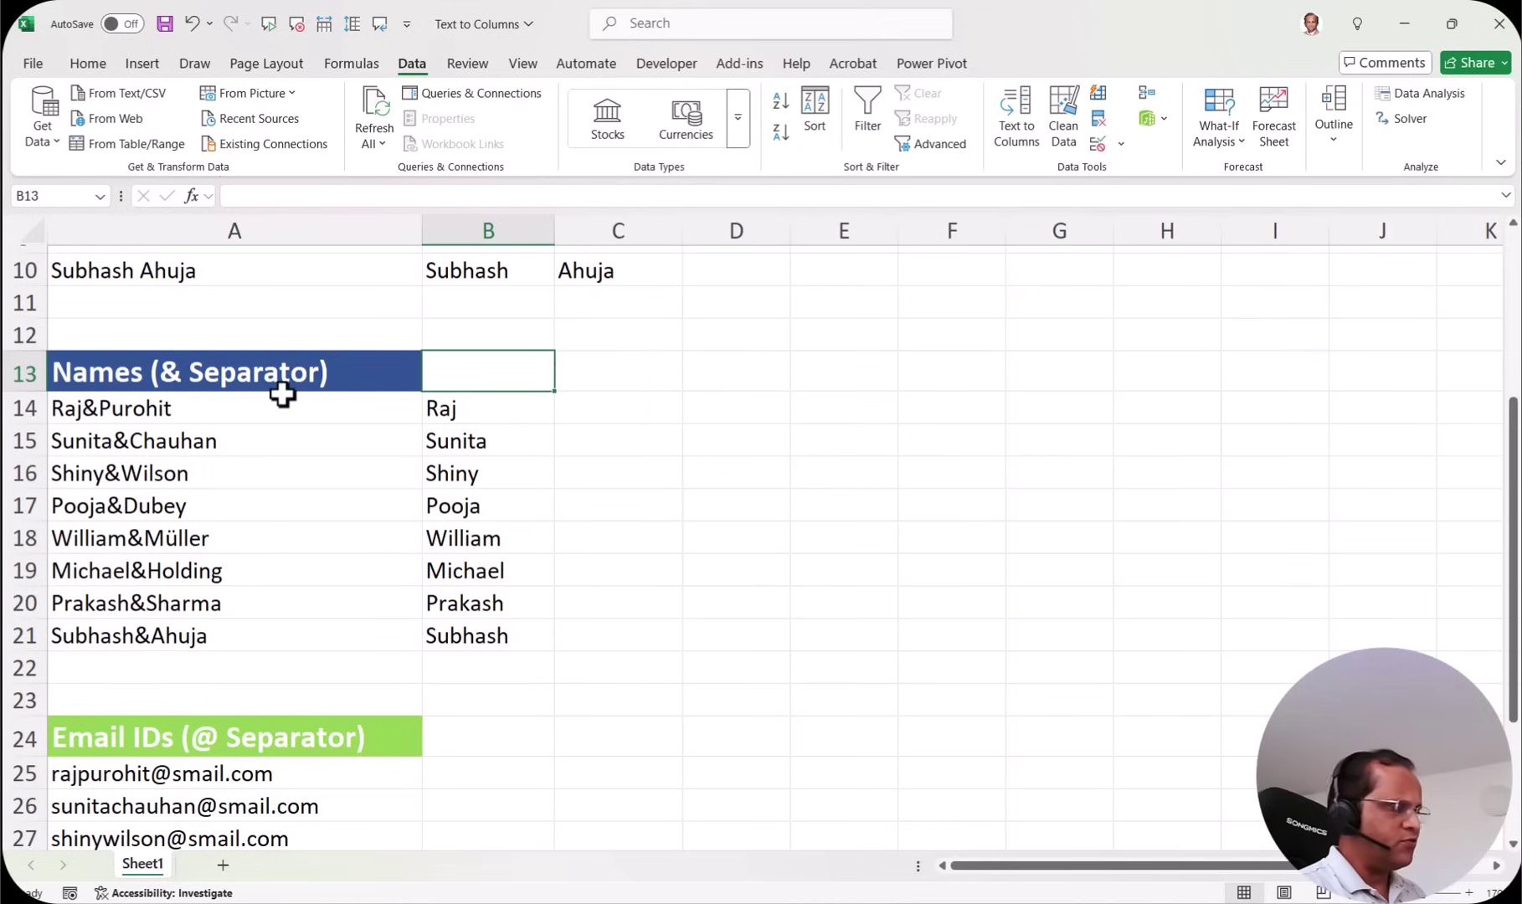
Start Text to Columns on the email IDs in A25:A32 as delimited data and proceed to the delimiter options.
scroll(568, 523, "down", 2)
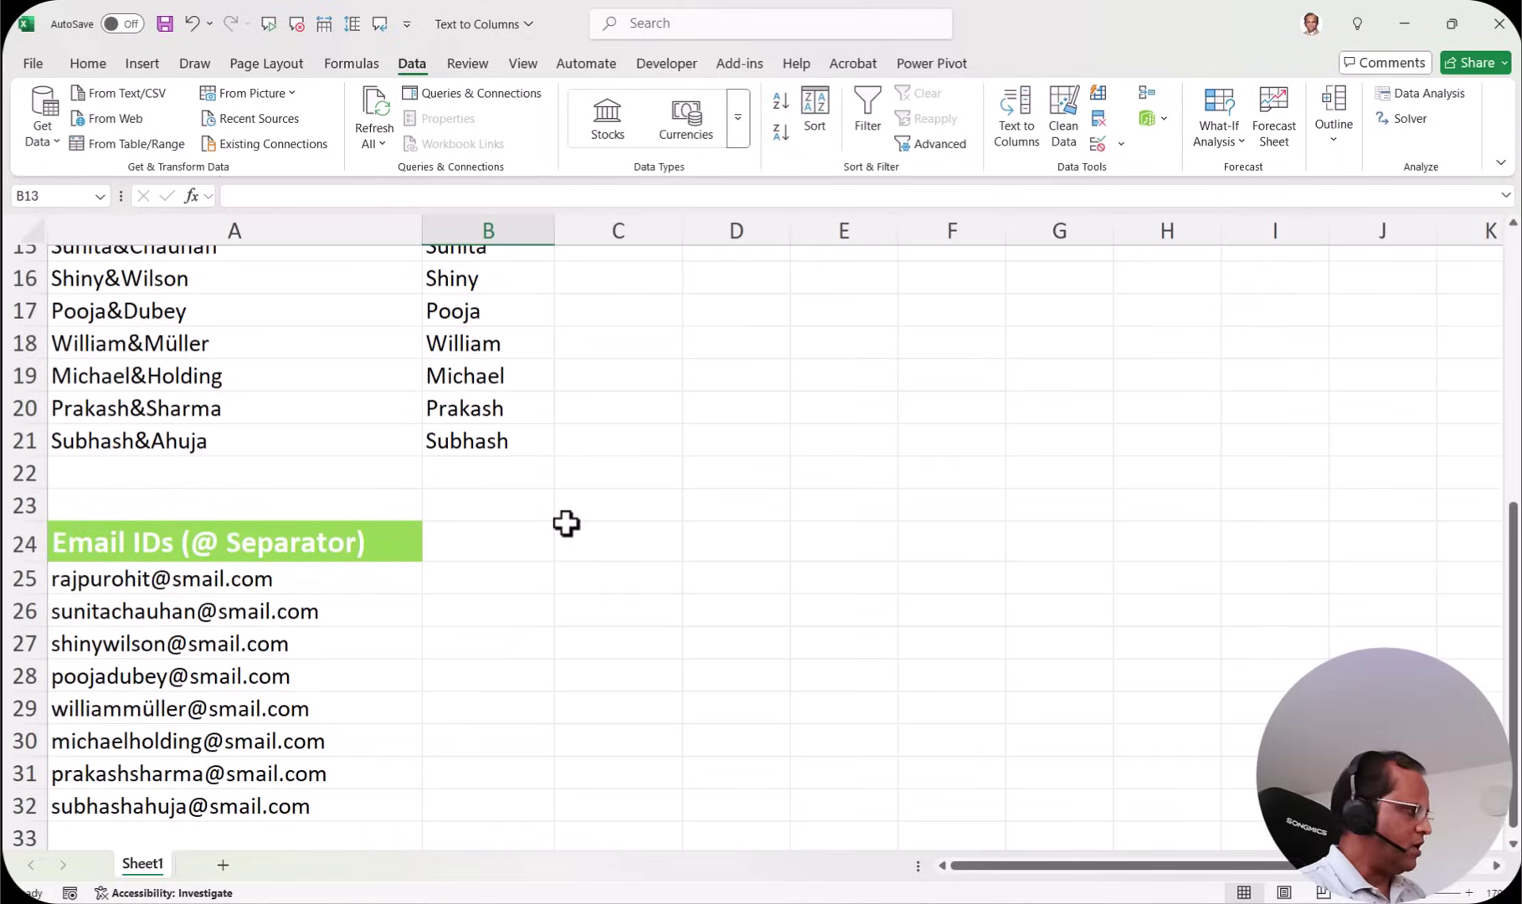
scroll(441, 590, "down", 1)
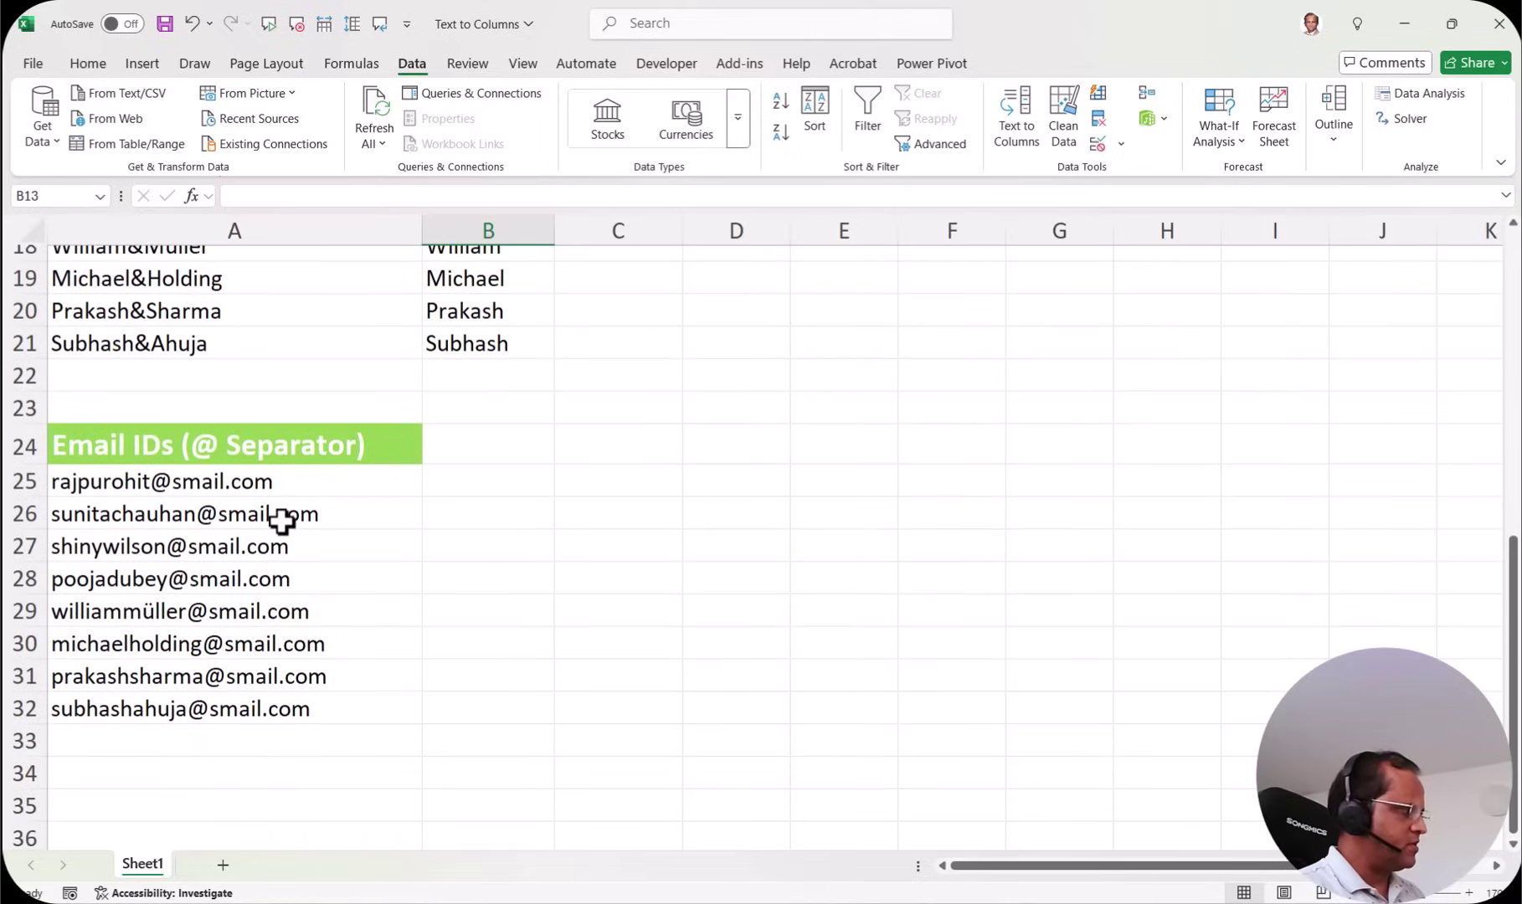
scroll(281, 520, "down", 1)
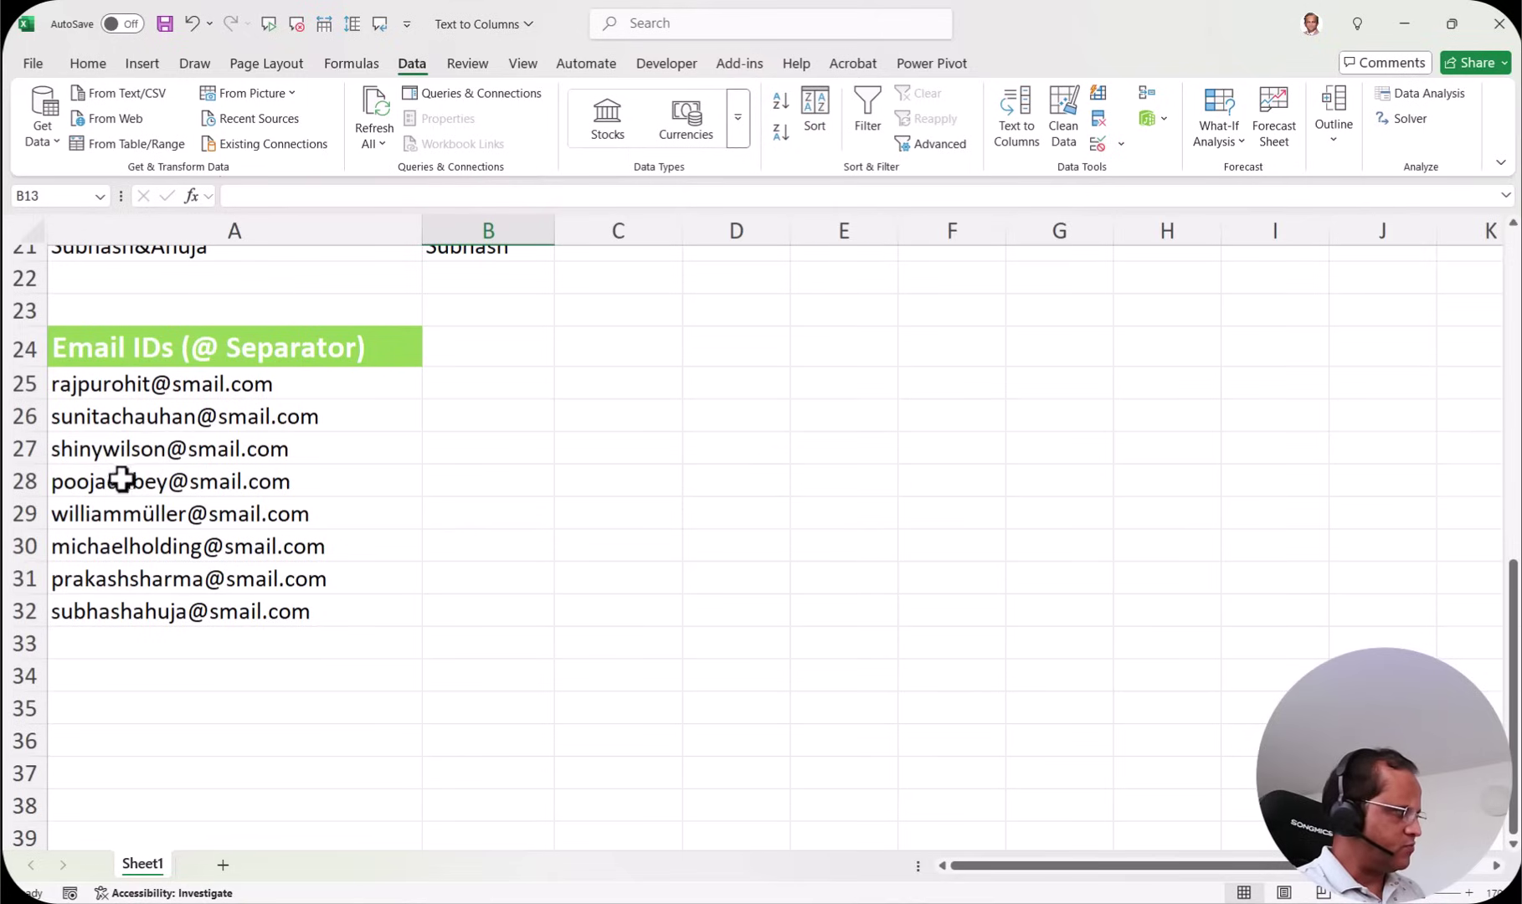
left_click_drag(502, 384, 540, 621)
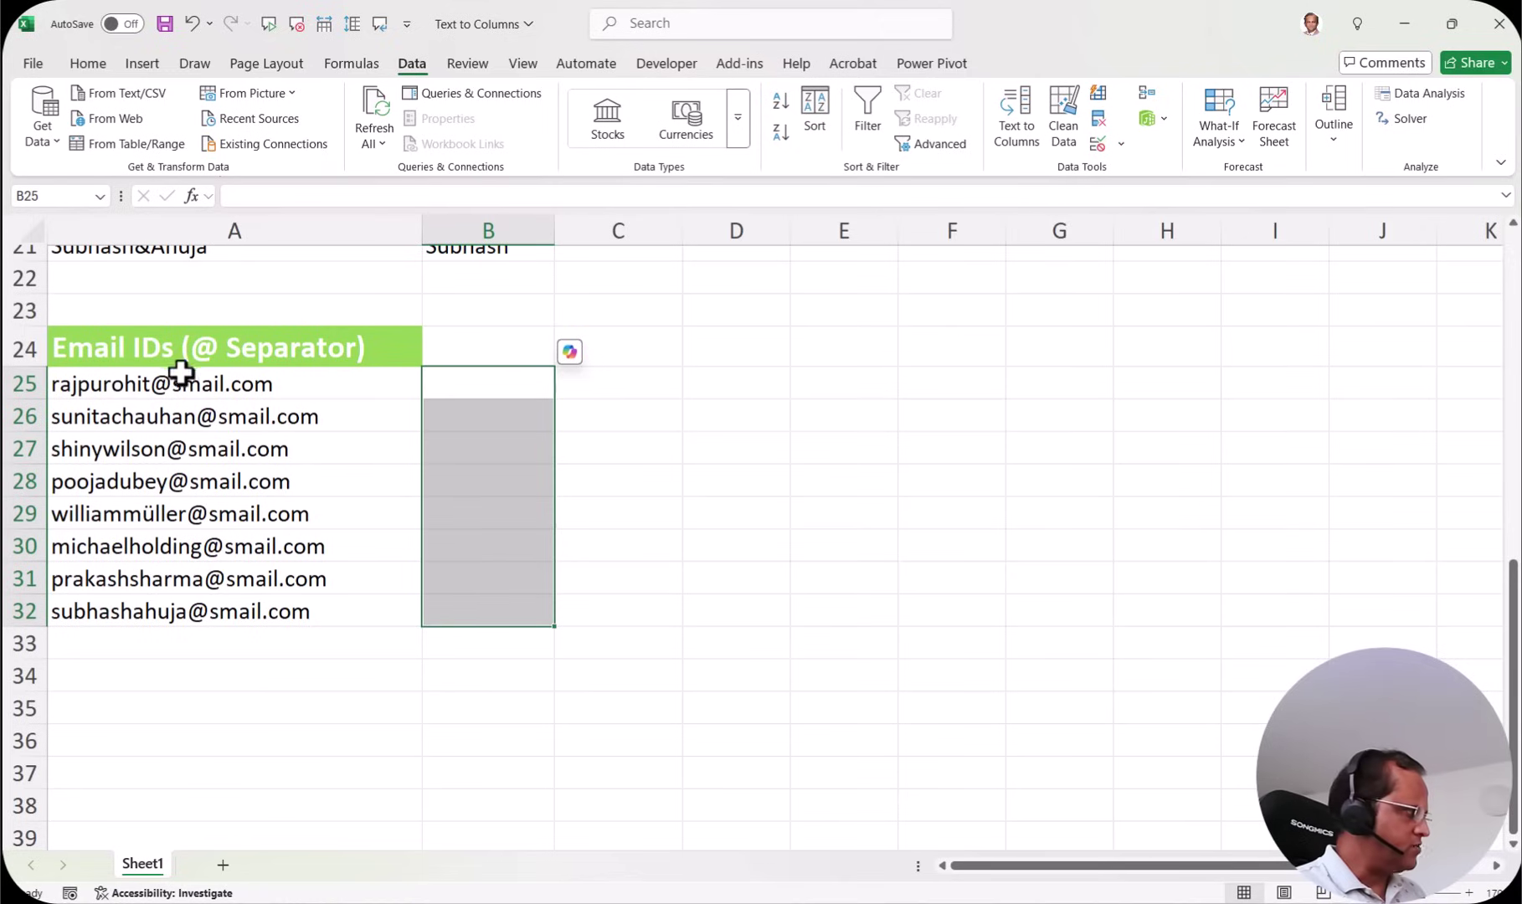
left_click_drag(288, 384, 297, 613)
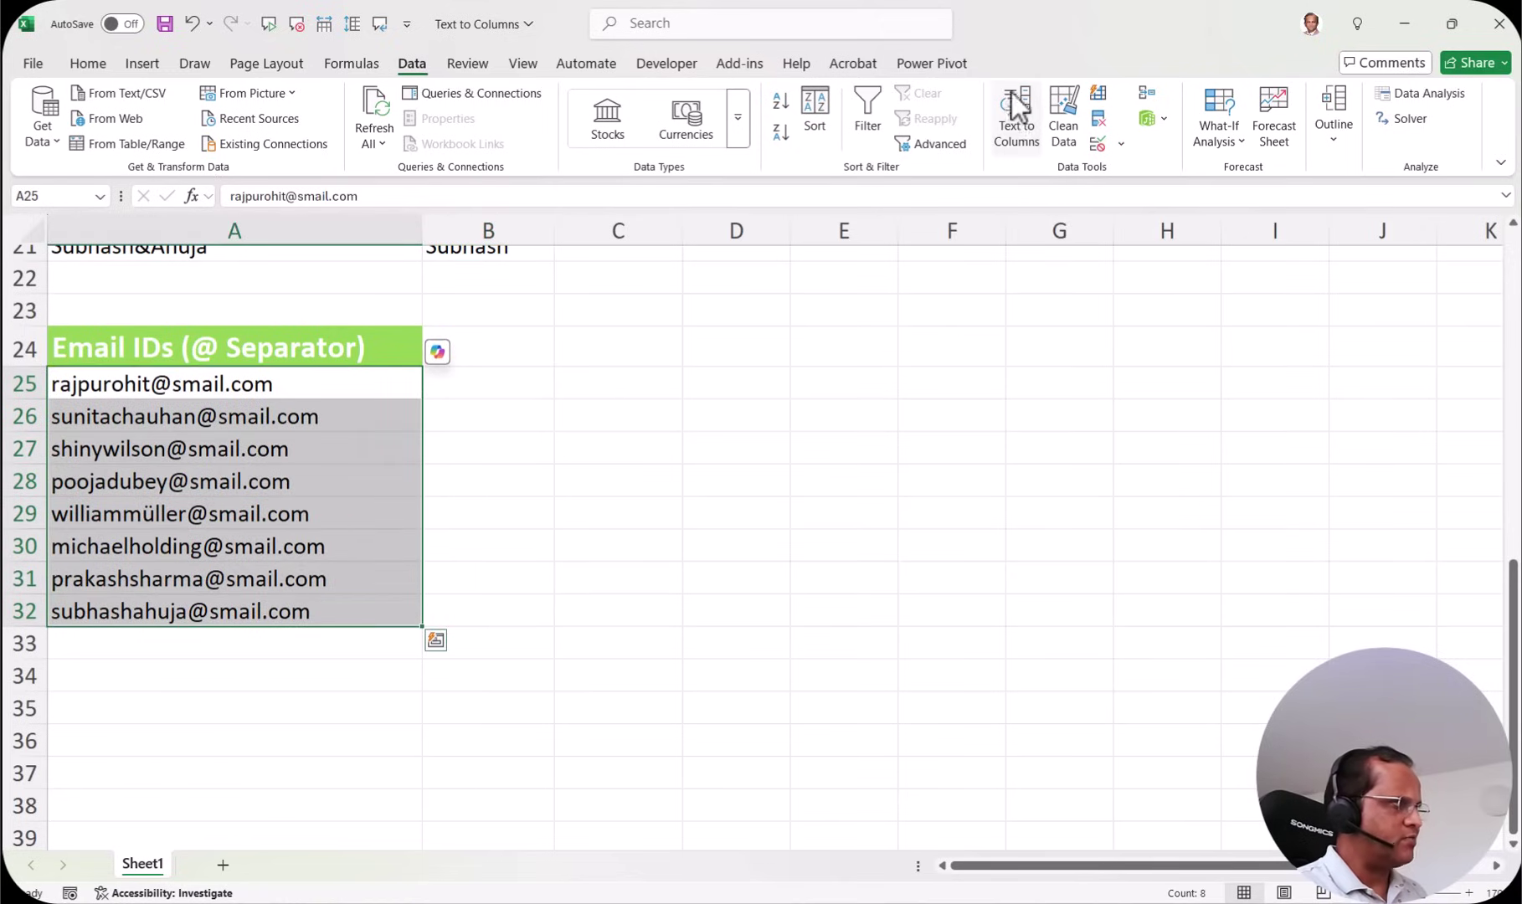
left_click(1016, 134)
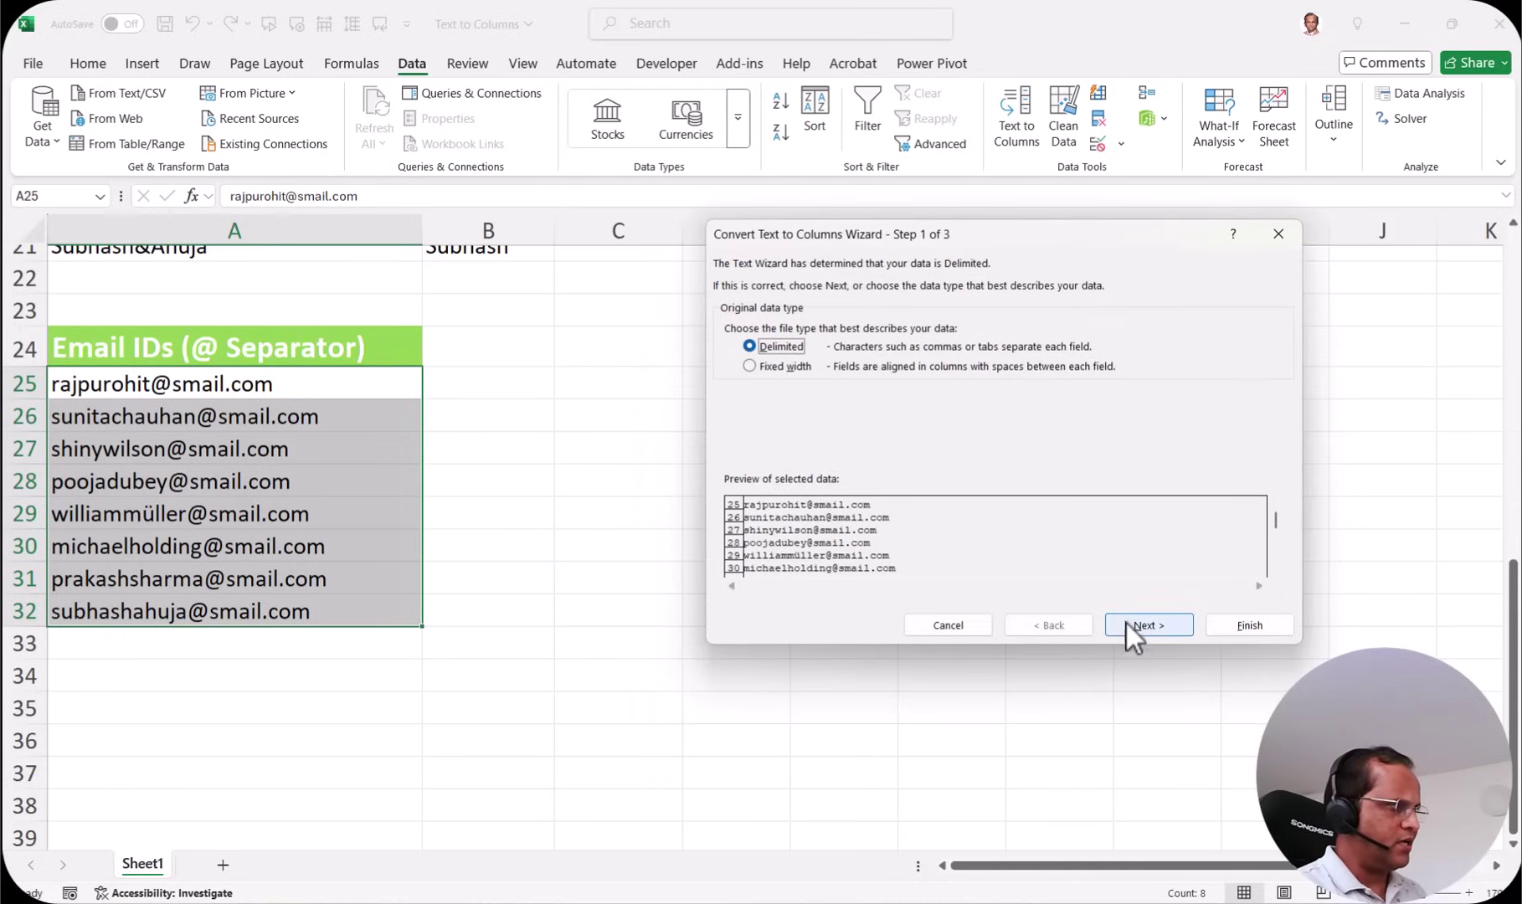
left_click(1147, 625)
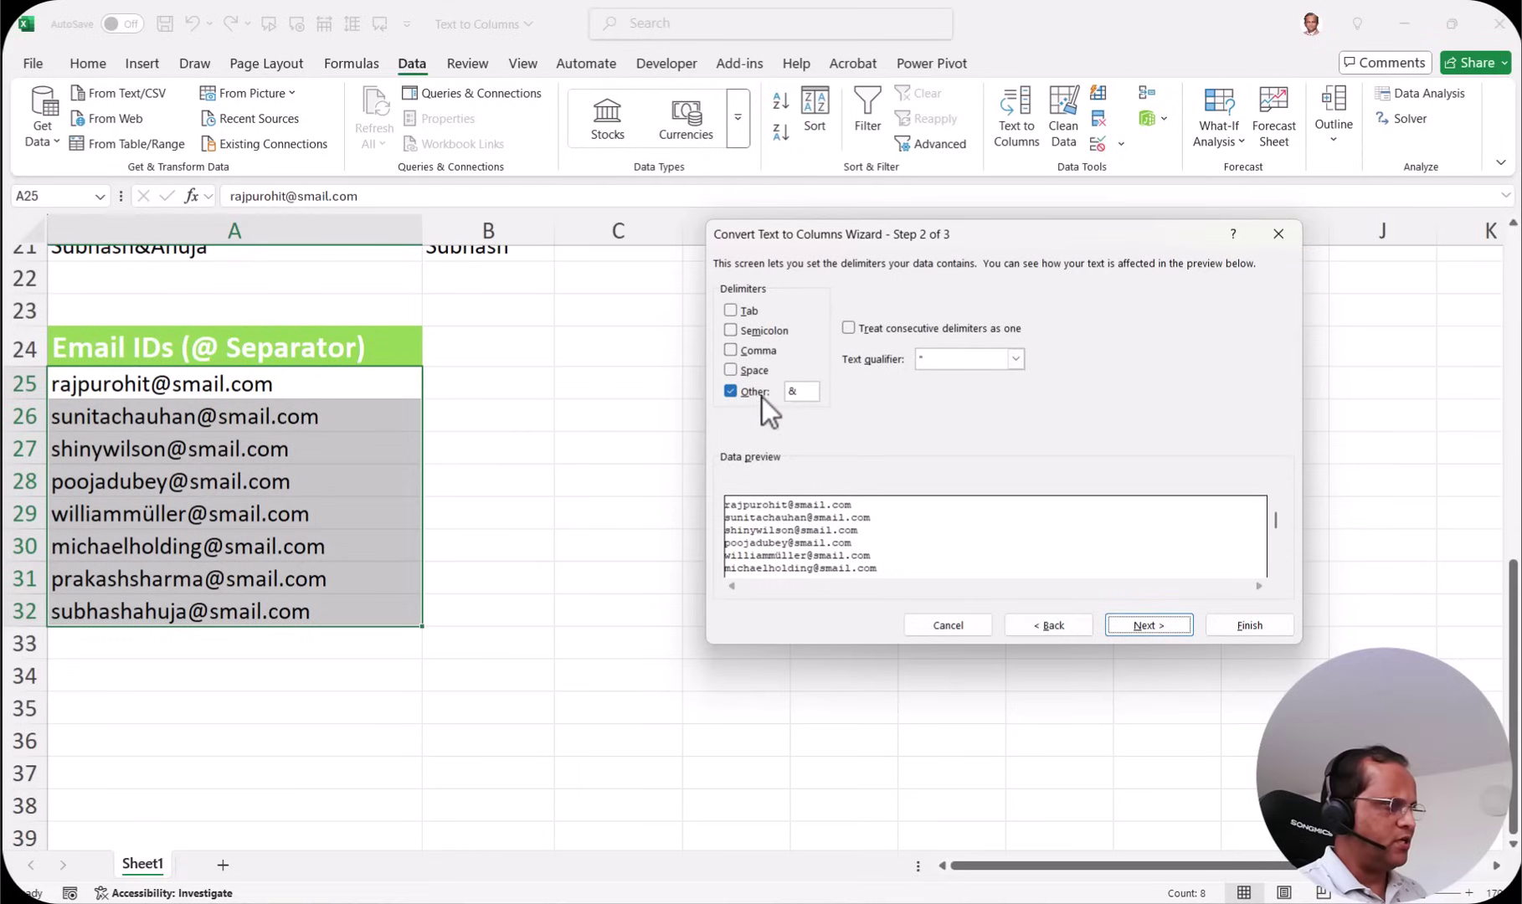
Replace the Other delimiter with @ and set the domain column to Do not import column (skip).
left_click(800, 390)
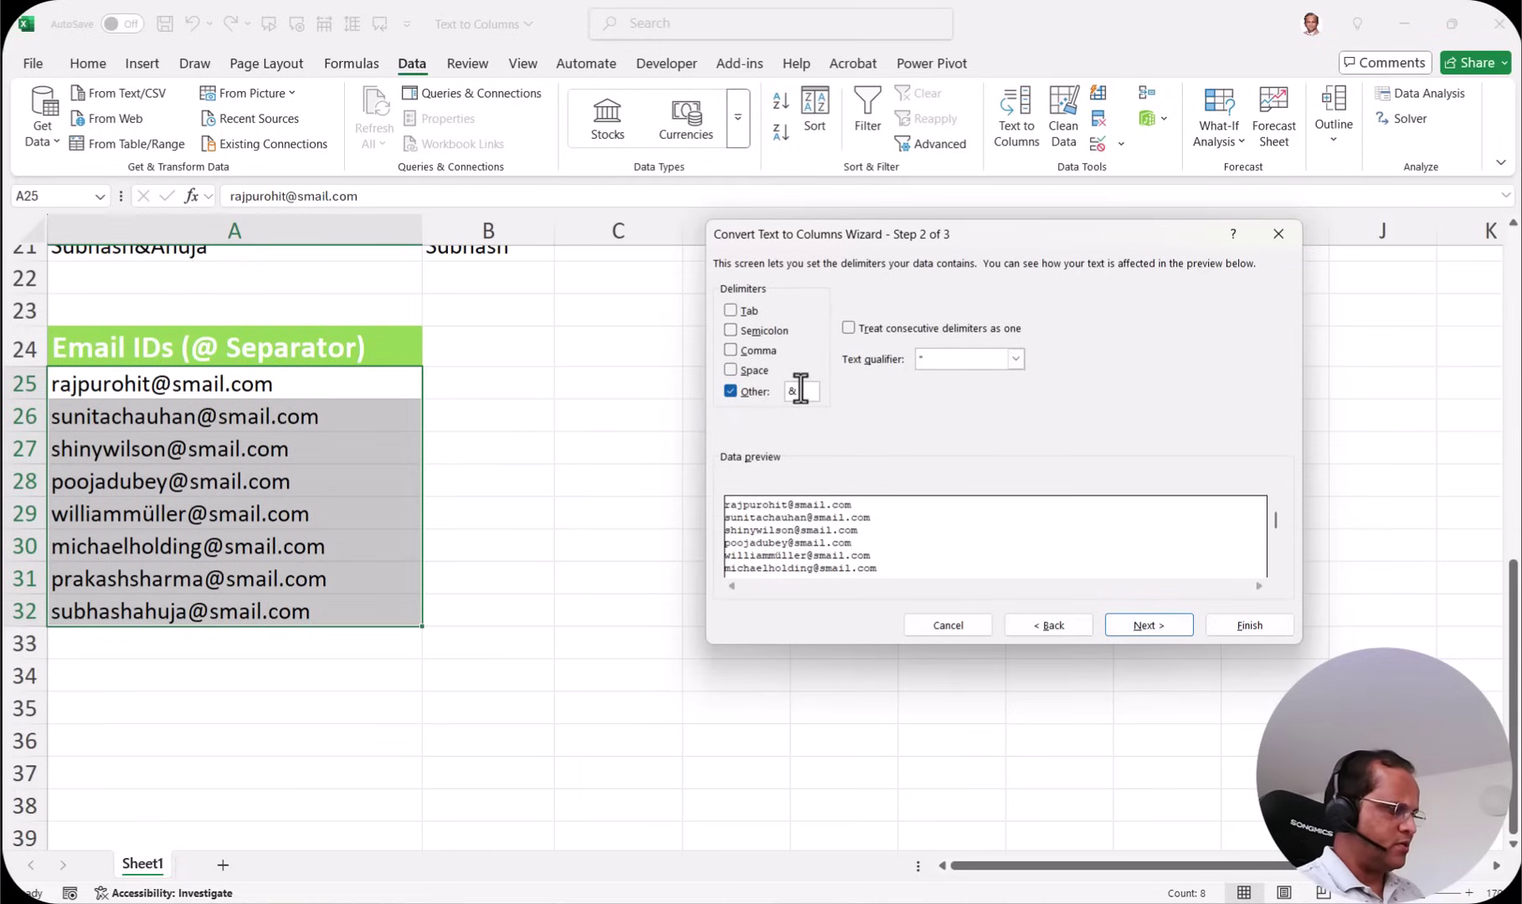
key("BackSpace")
type("@")
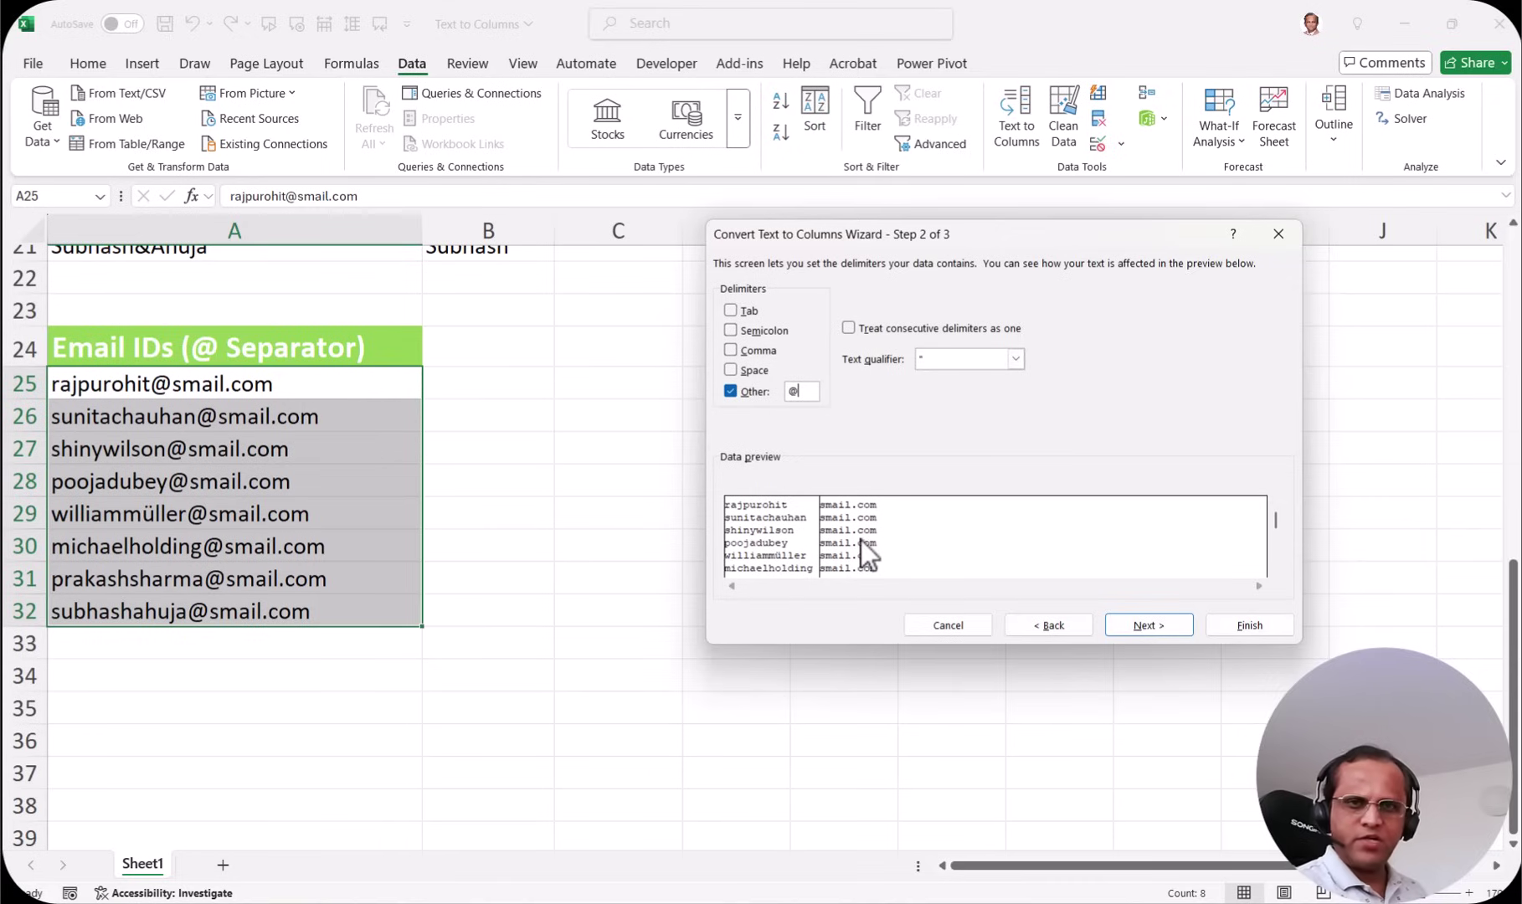
left_click(1154, 626)
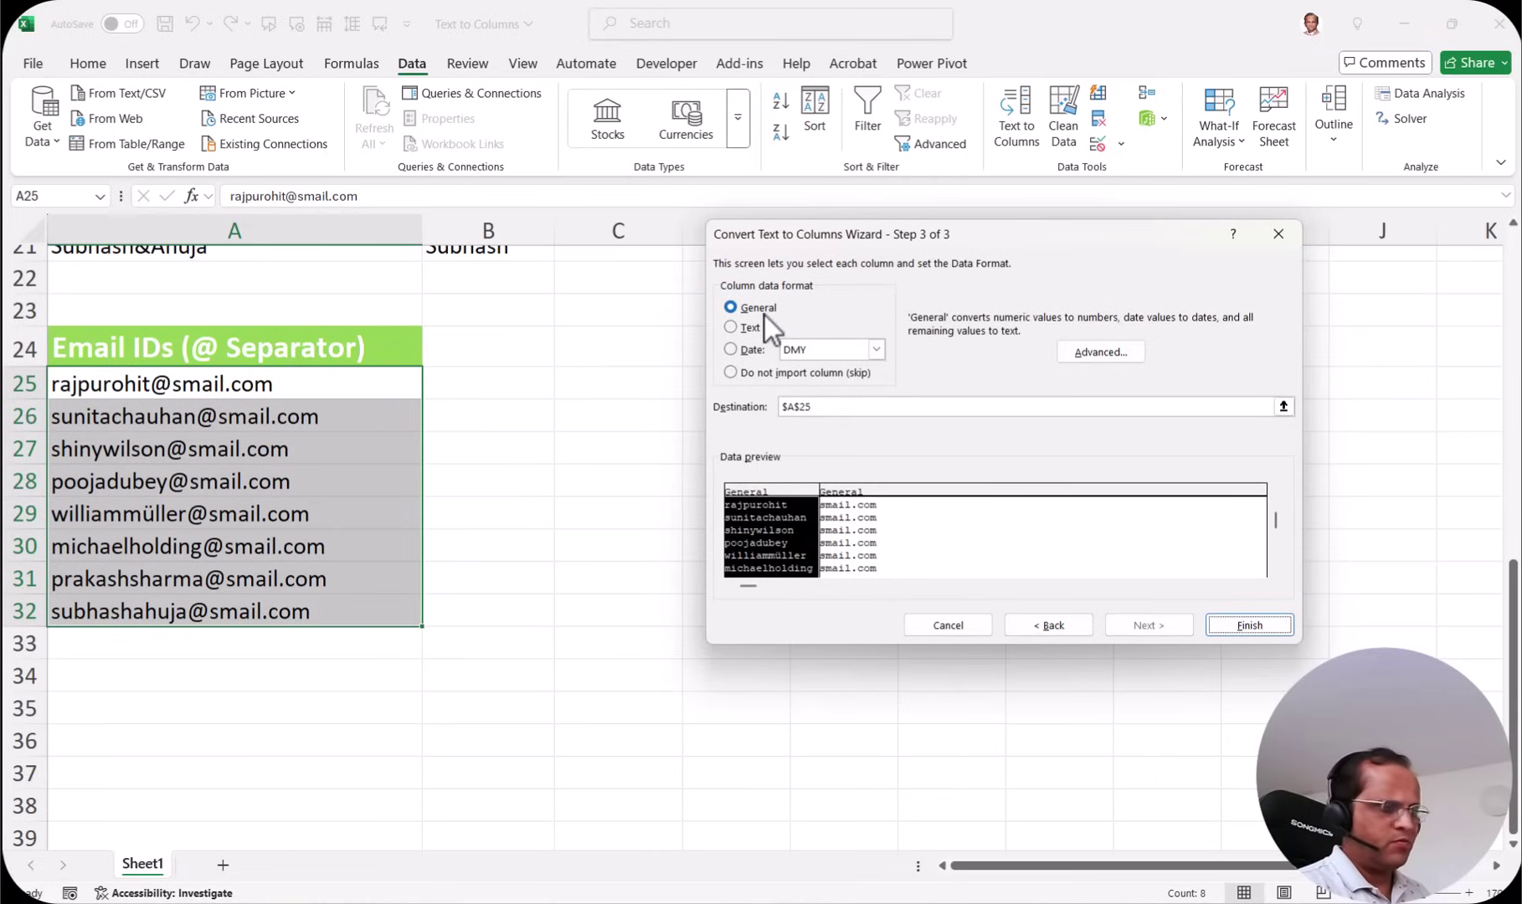
left_click(851, 488)
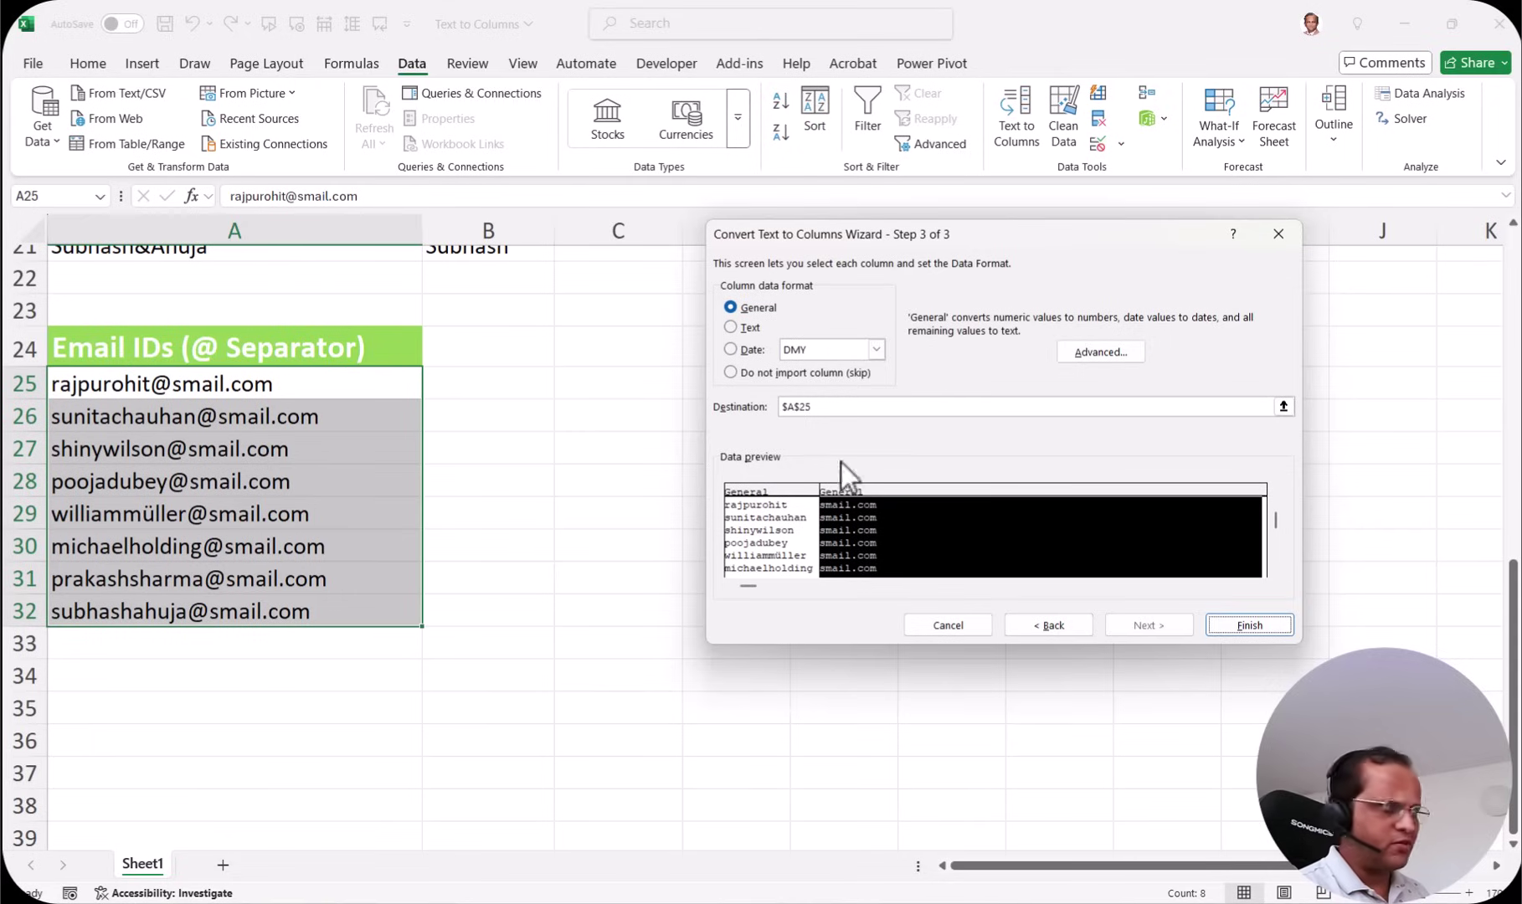
left_click(732, 373)
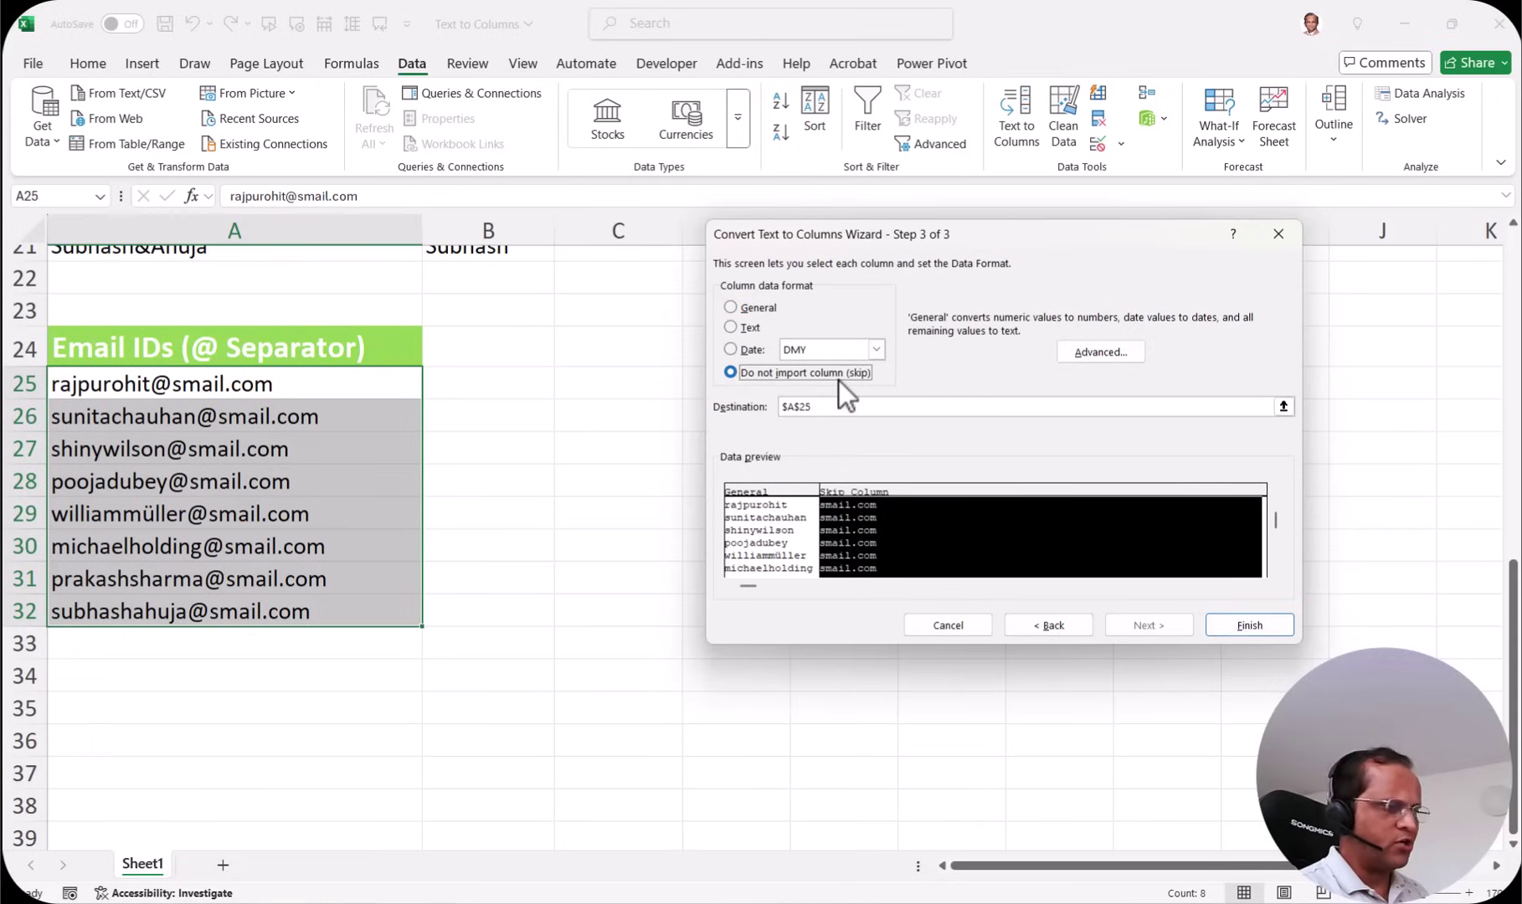
Output the extracted email usernames starting at $B$25 and widen column B to show them in full.
left_click(1283, 406)
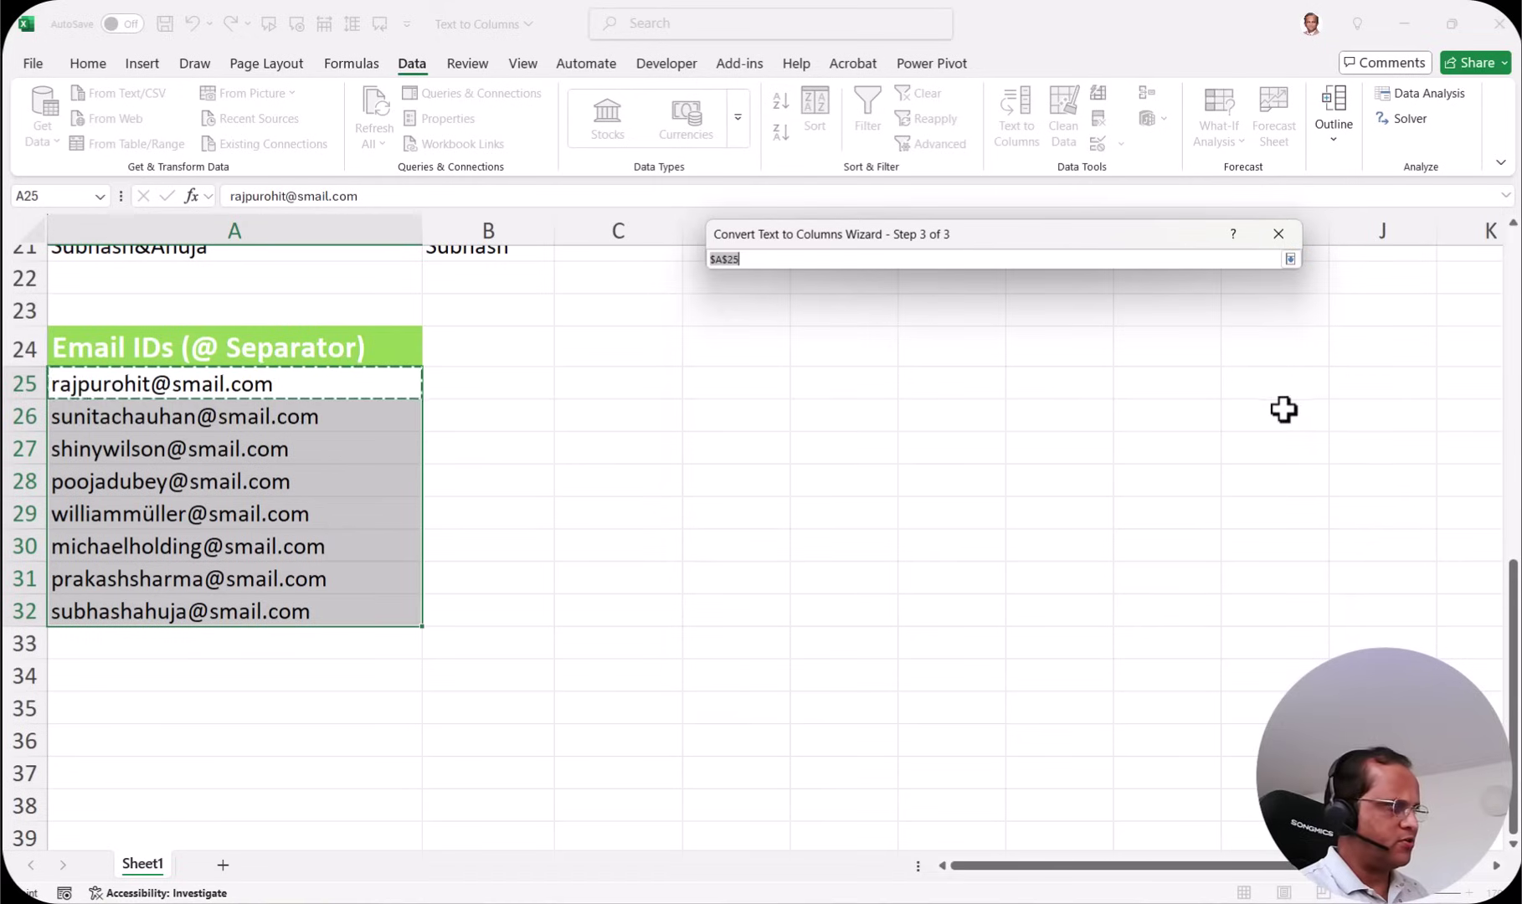
left_click(500, 381)
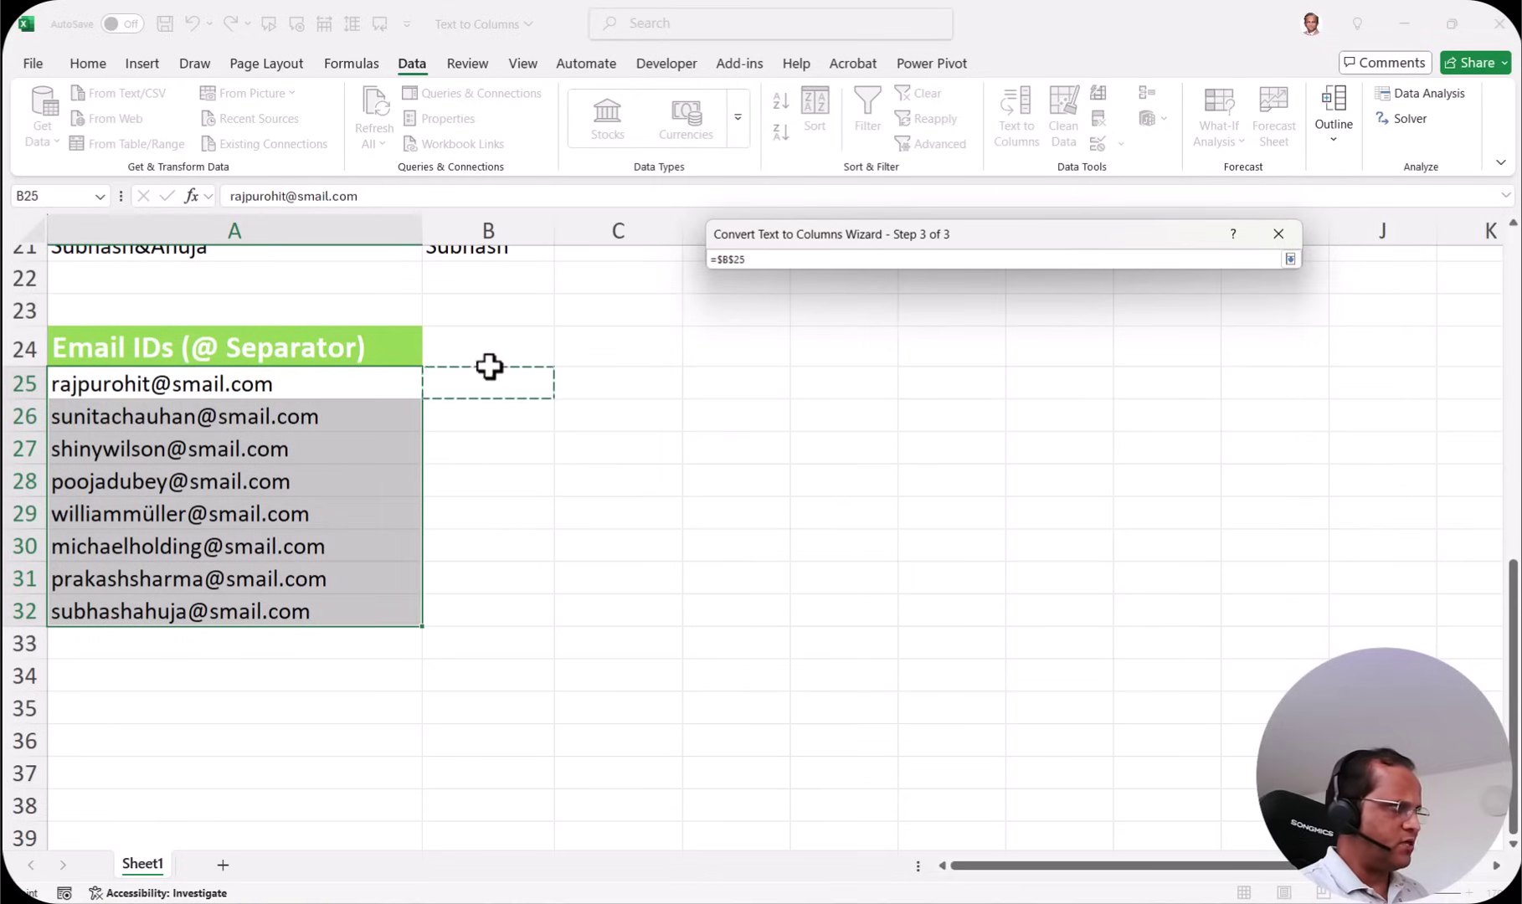
left_click_drag(1007, 238, 1016, 327)
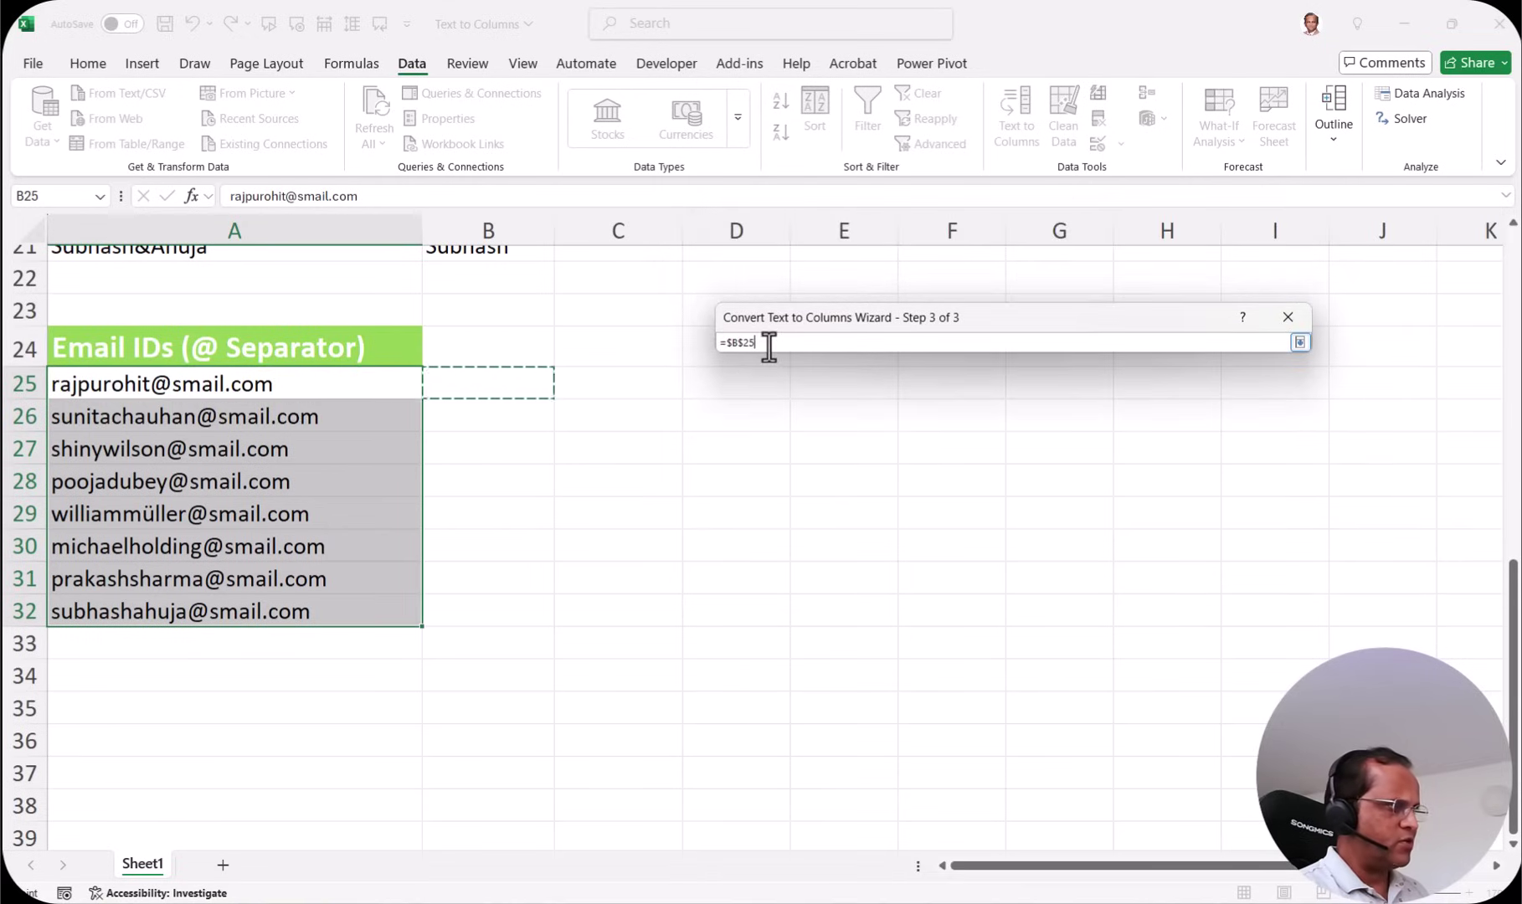
left_click(1299, 343)
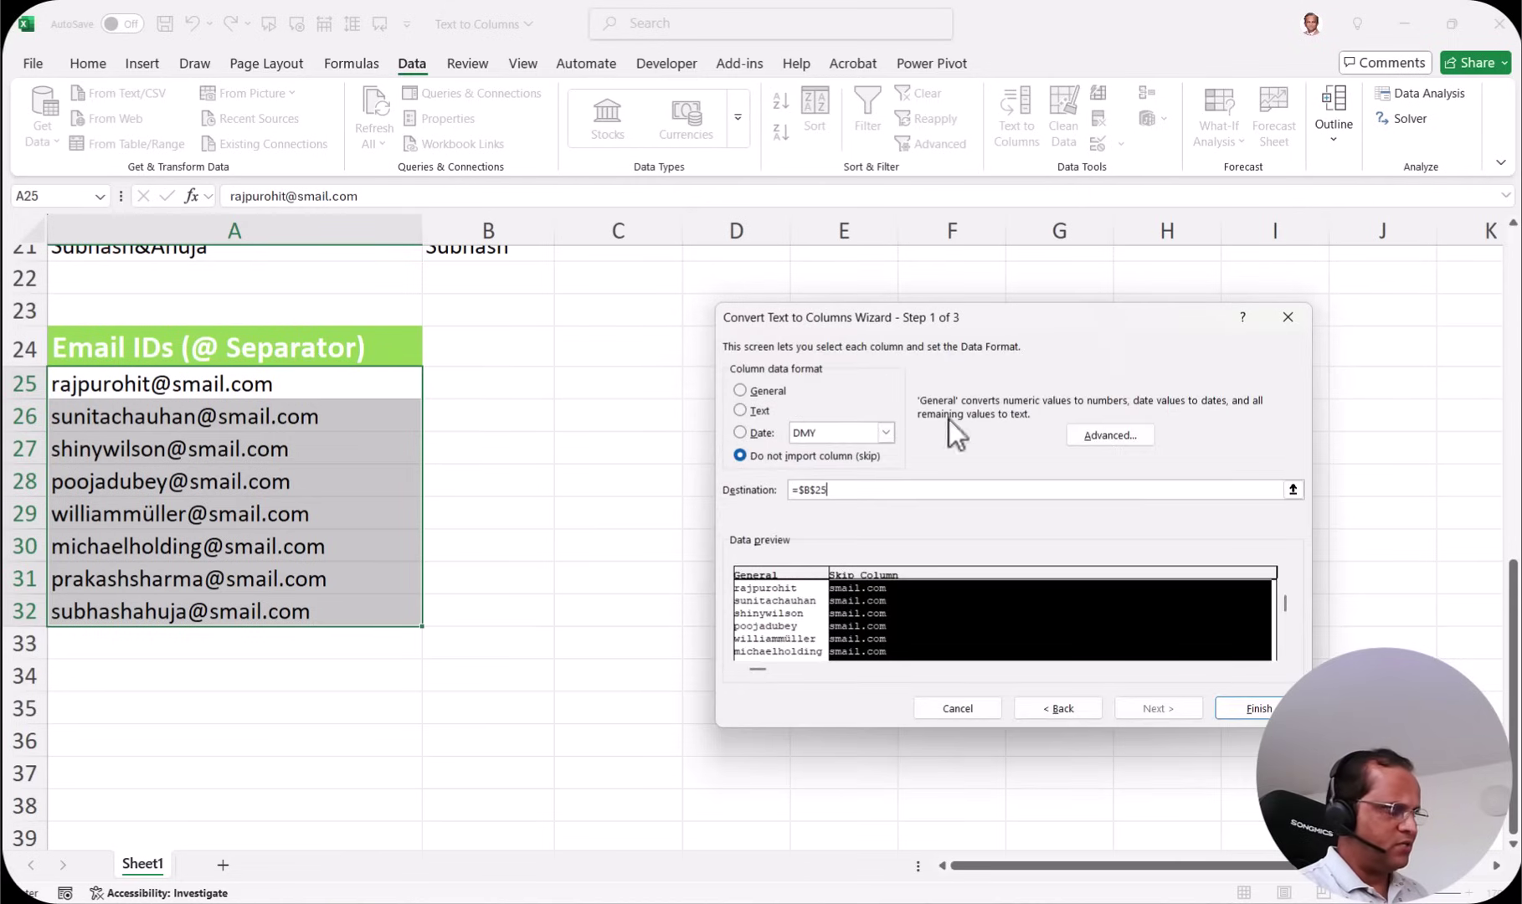
left_click(1255, 708)
left_click_drag(554, 231, 637, 243)
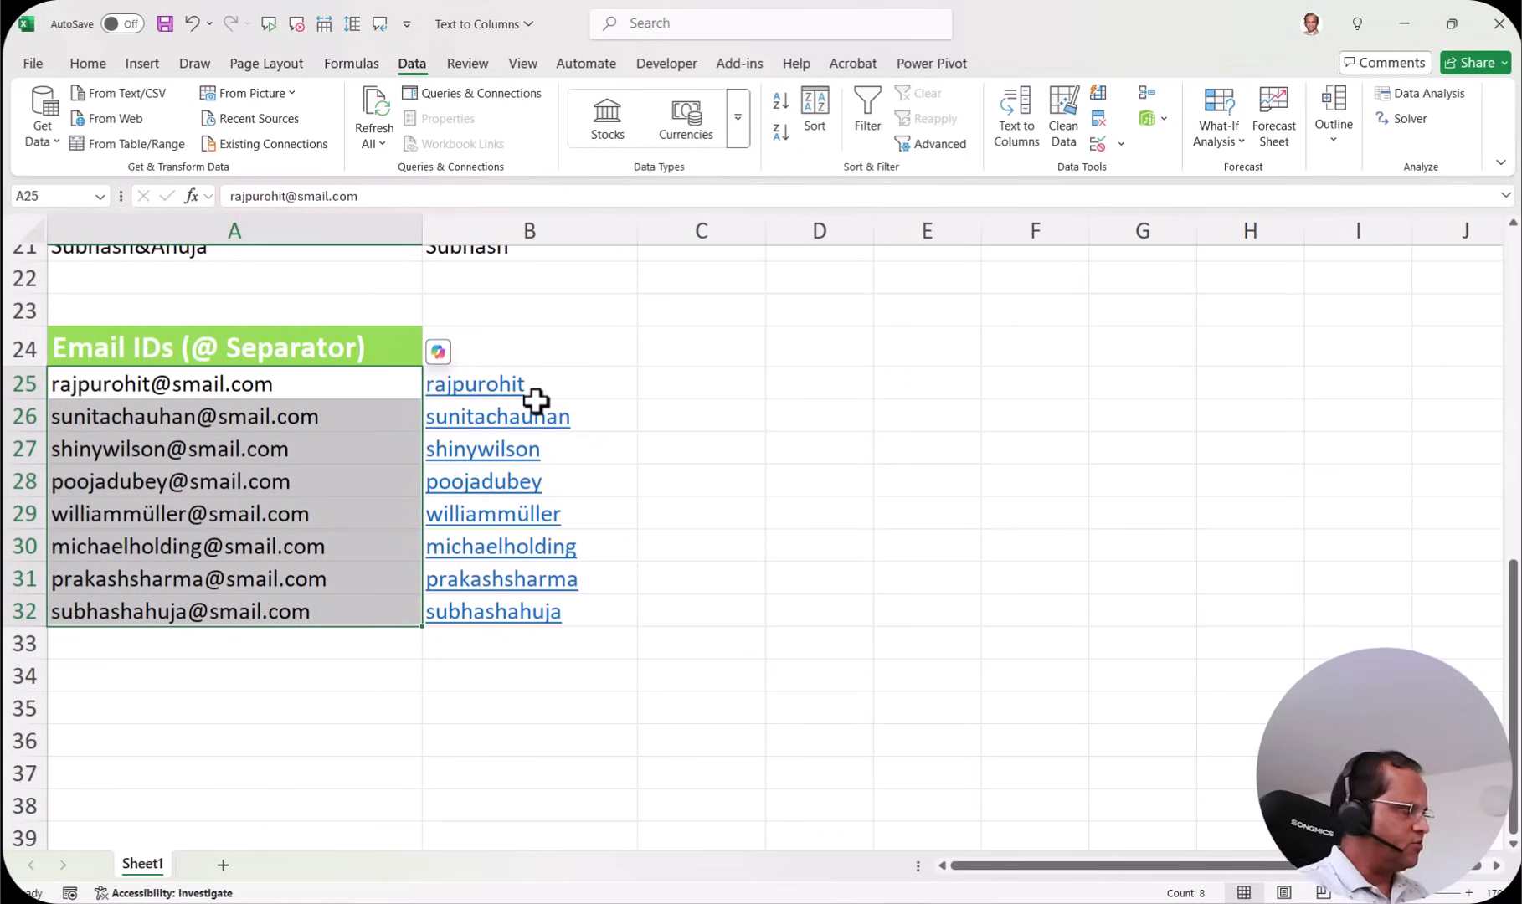
left_click_drag(587, 387, 594, 619)
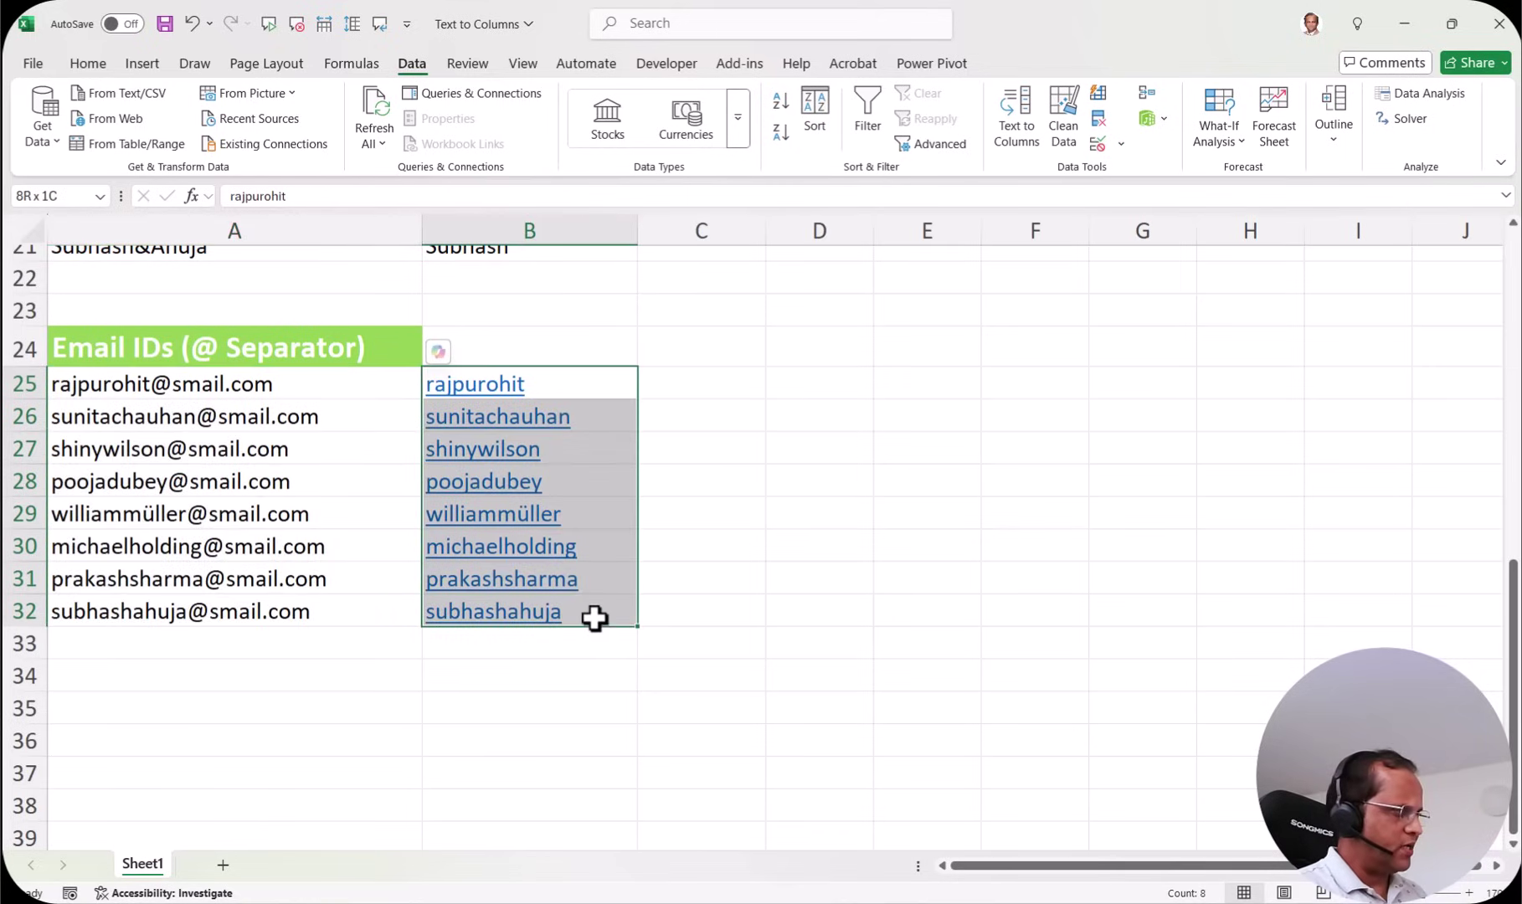
Remove the underline from the extracted usernames in B25:B32 and set their font color to Automatic.
left_click(88, 65)
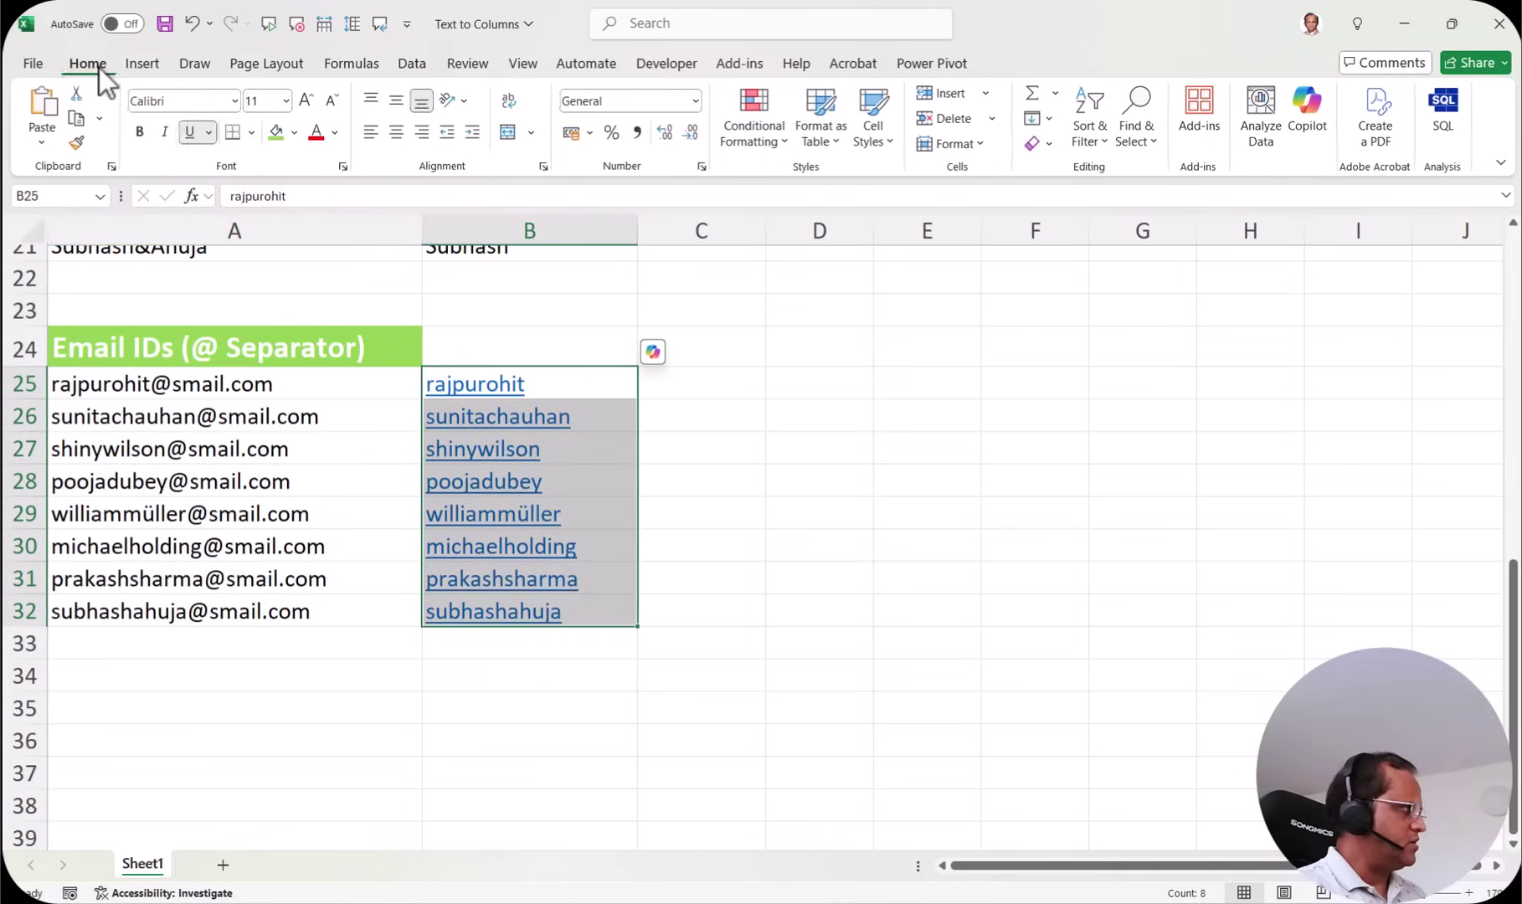
left_click(192, 132)
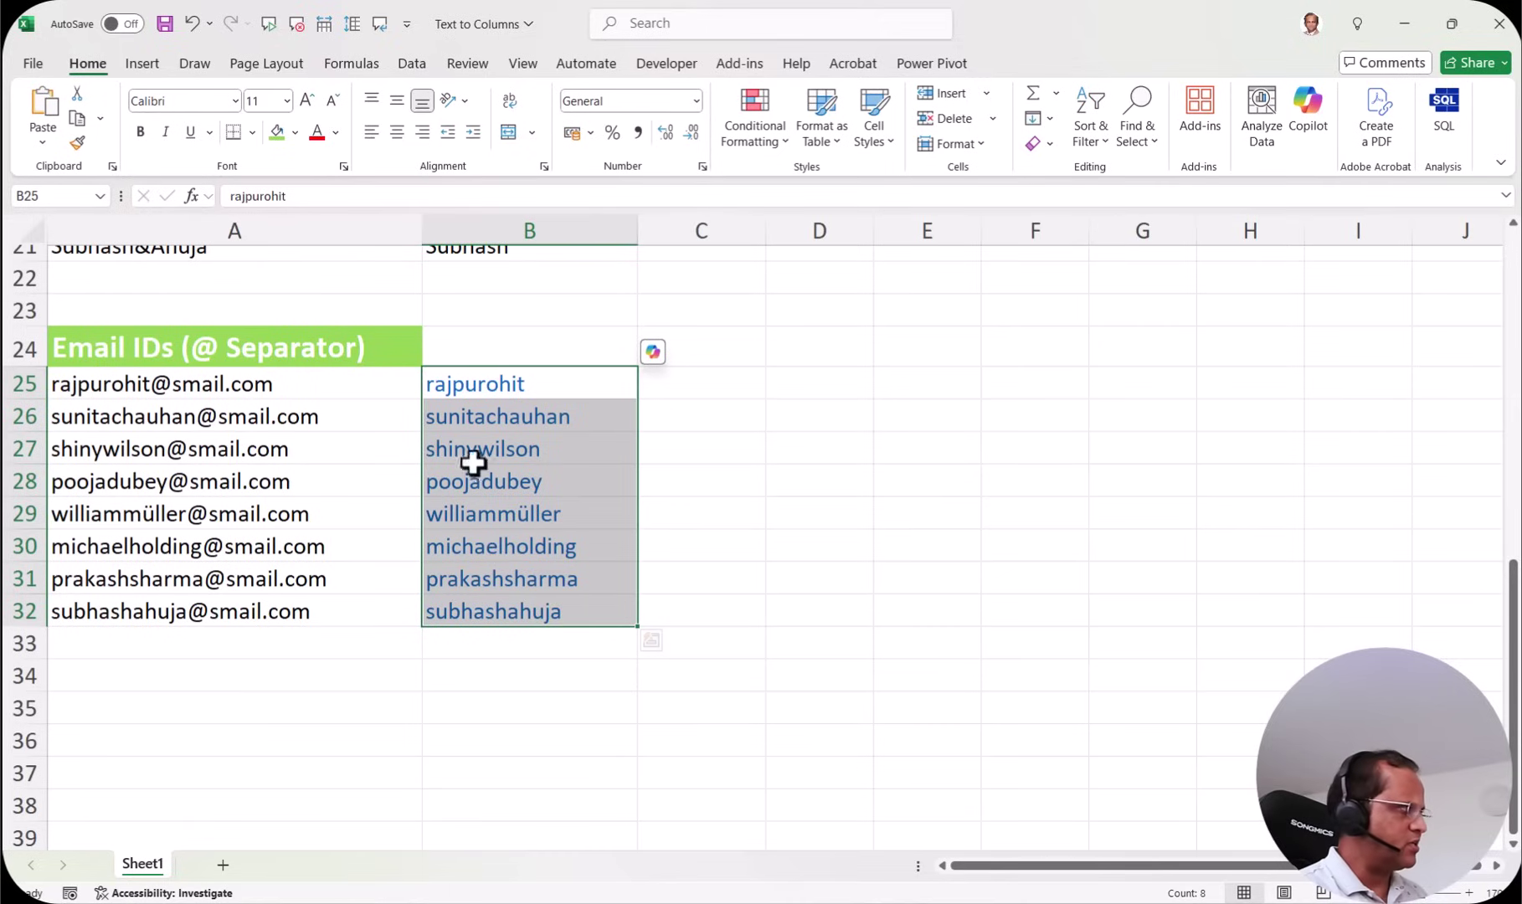
left_click(335, 132)
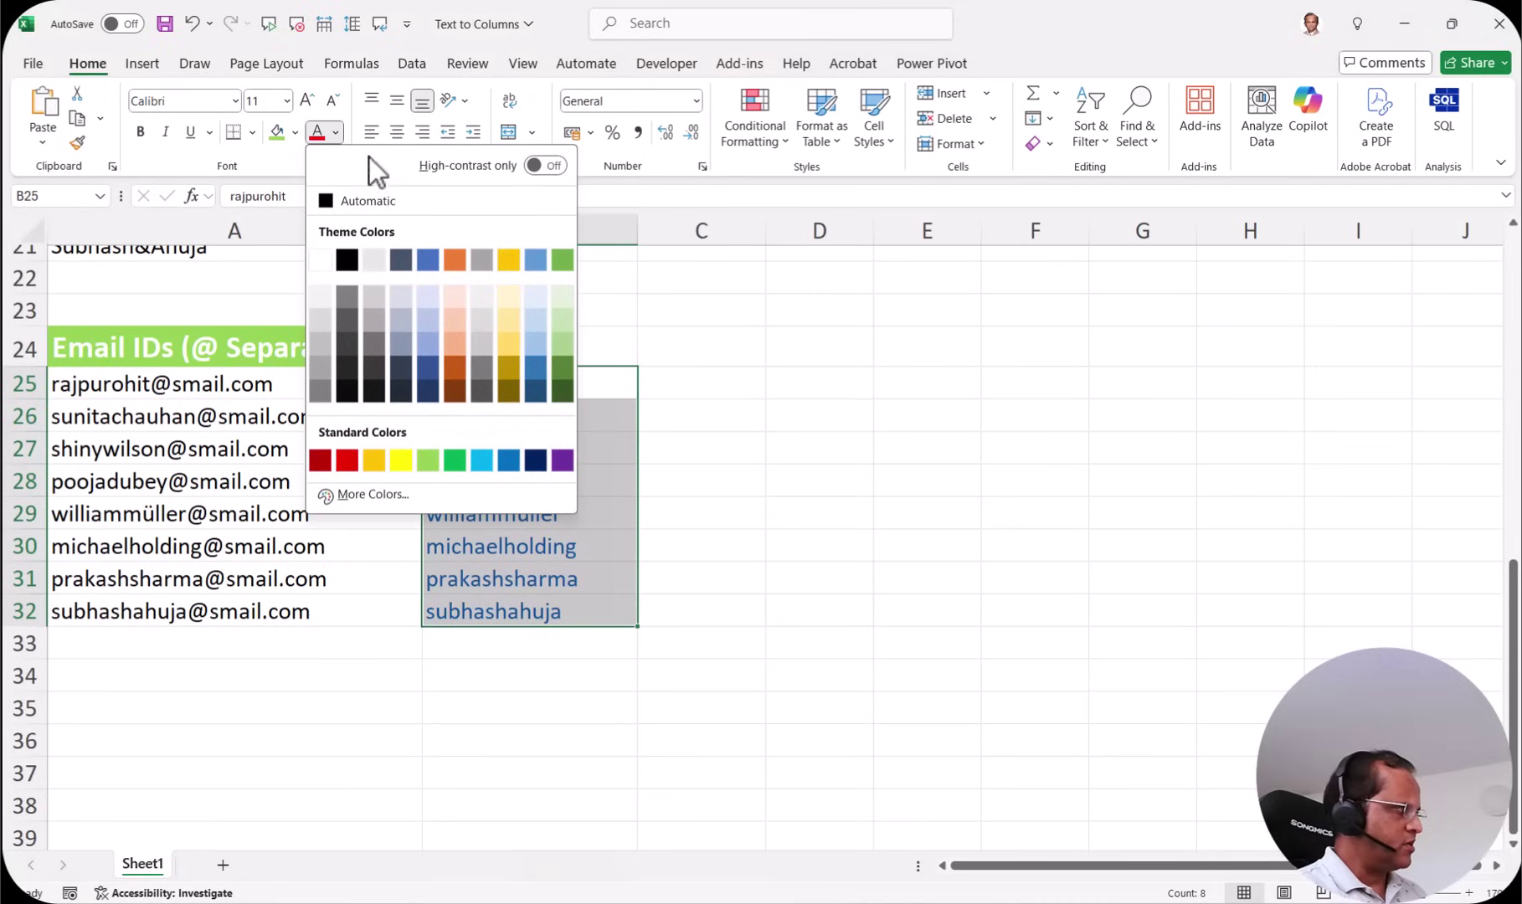
left_click(390, 200)
left_click(556, 483)
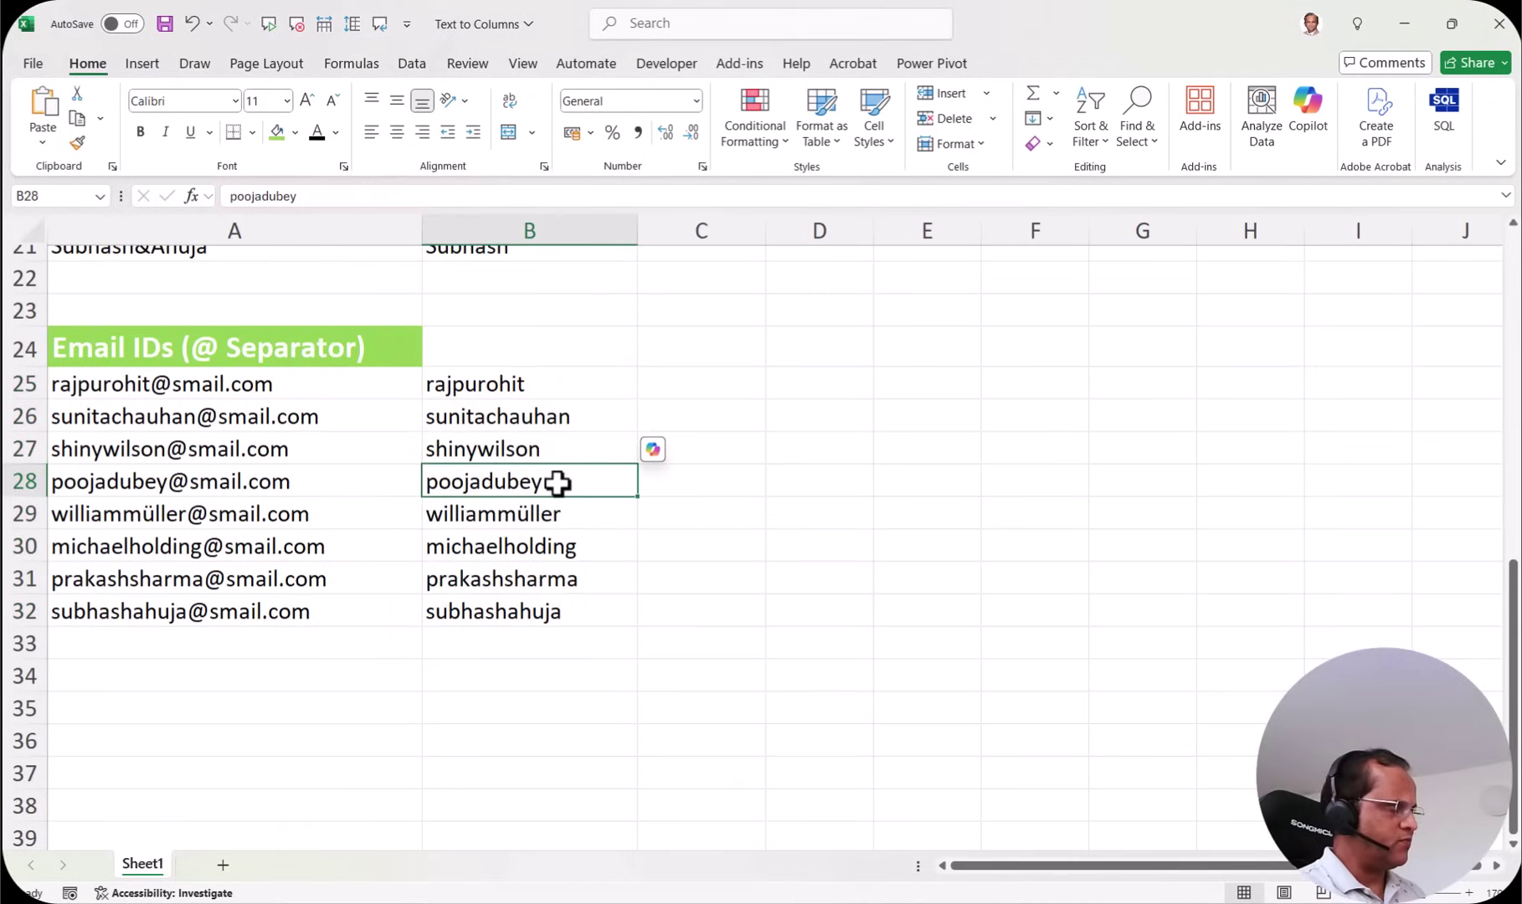
Start Text to Columns on the email IDs in A25:A32 as fixed width data and proceed to the column break settings.
scroll(597, 540, "up", 2)
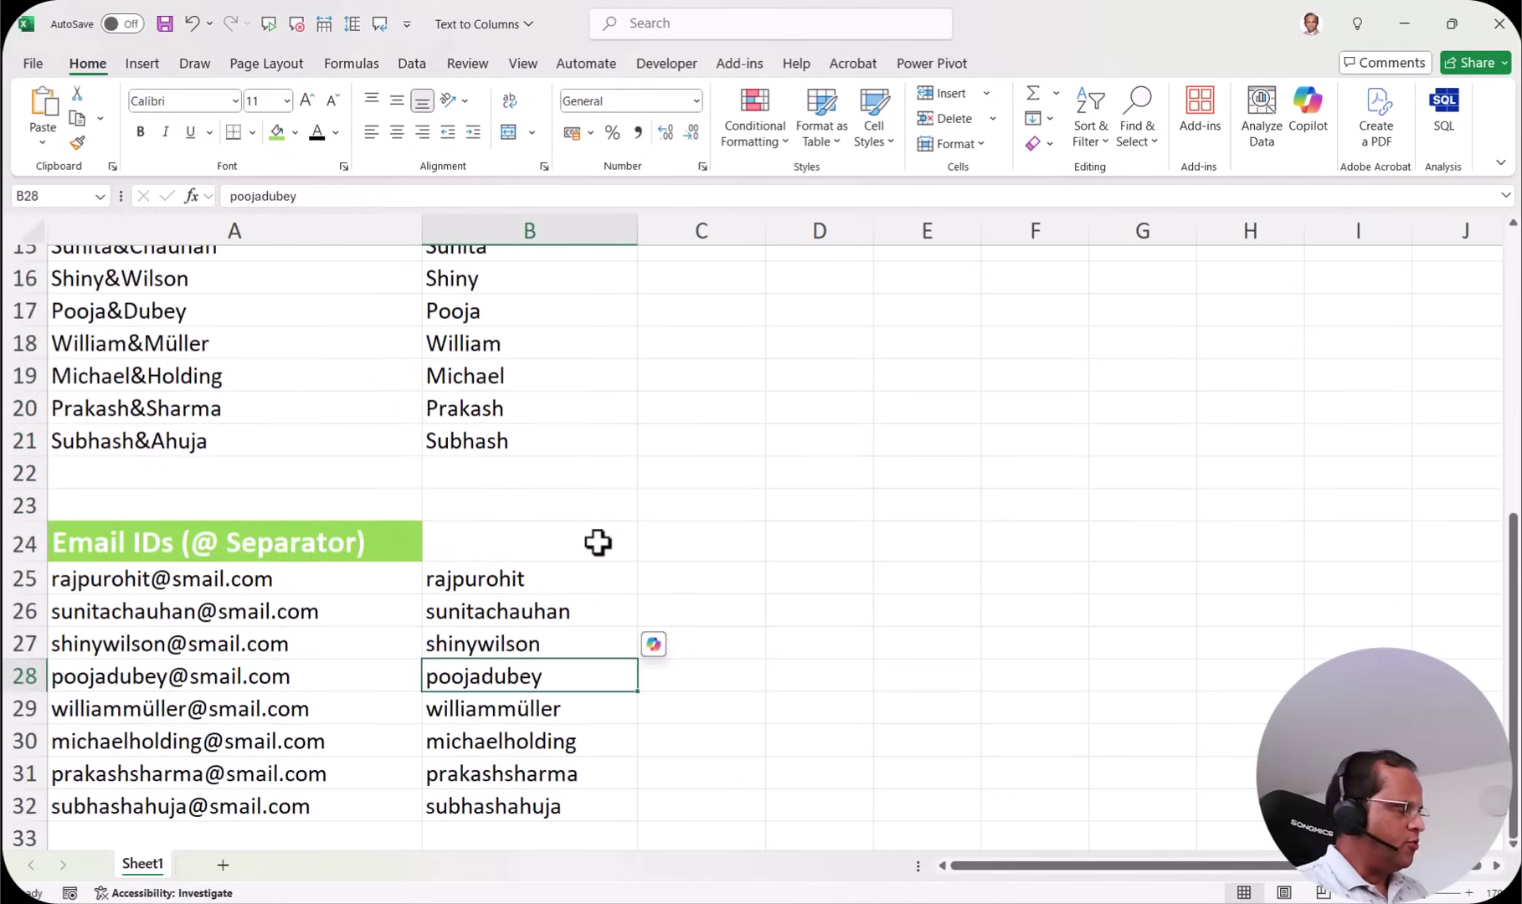
scroll(597, 542, "up", 4)
scroll(598, 542, "up", 1)
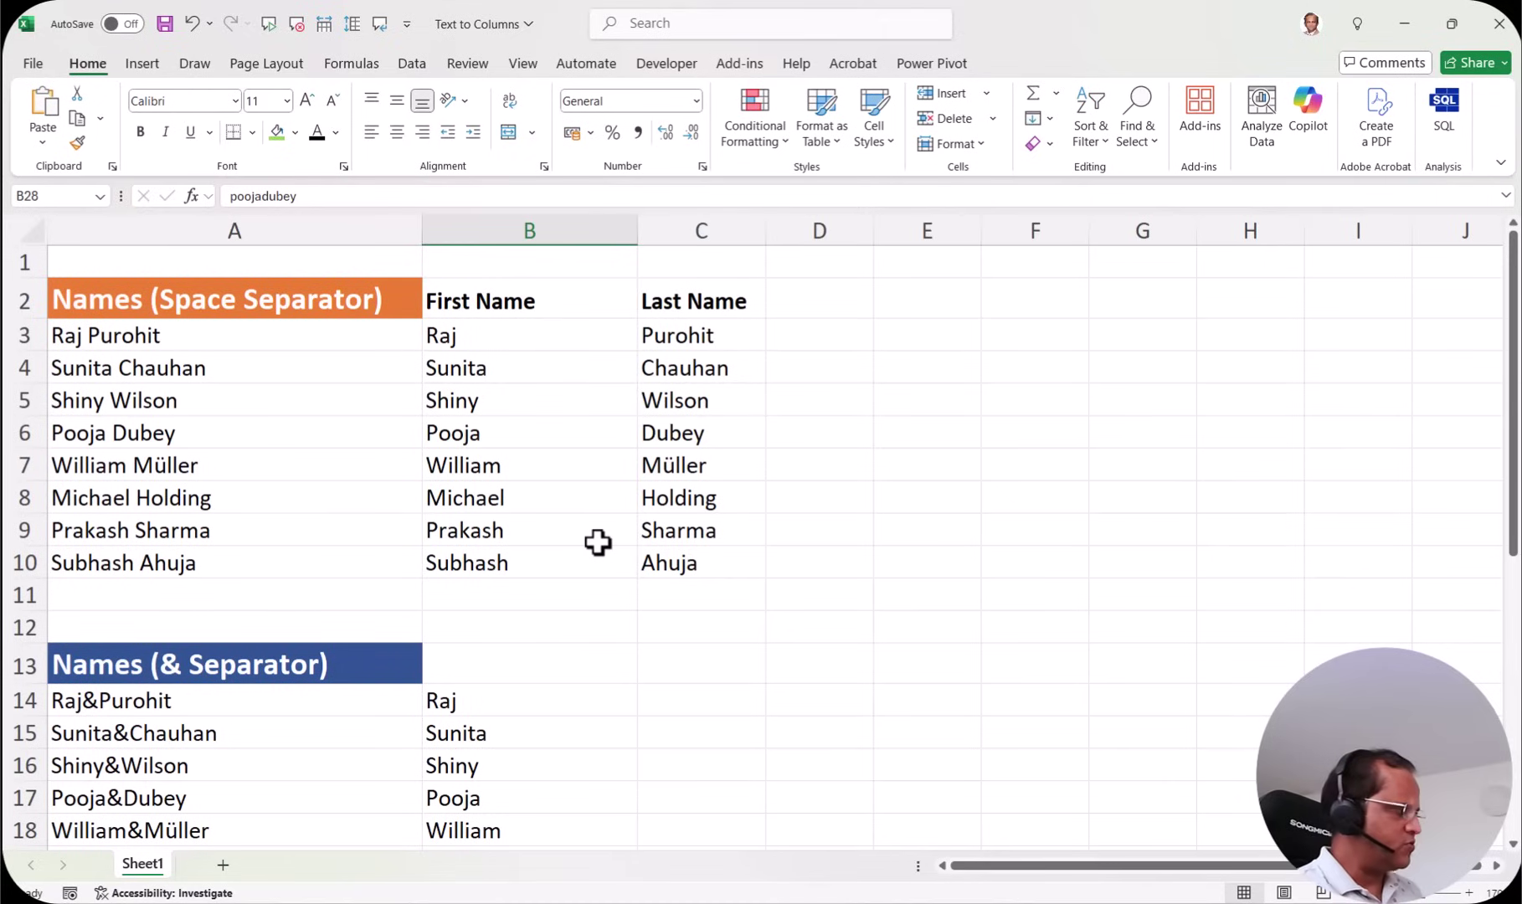
scroll(517, 622, "down", 3)
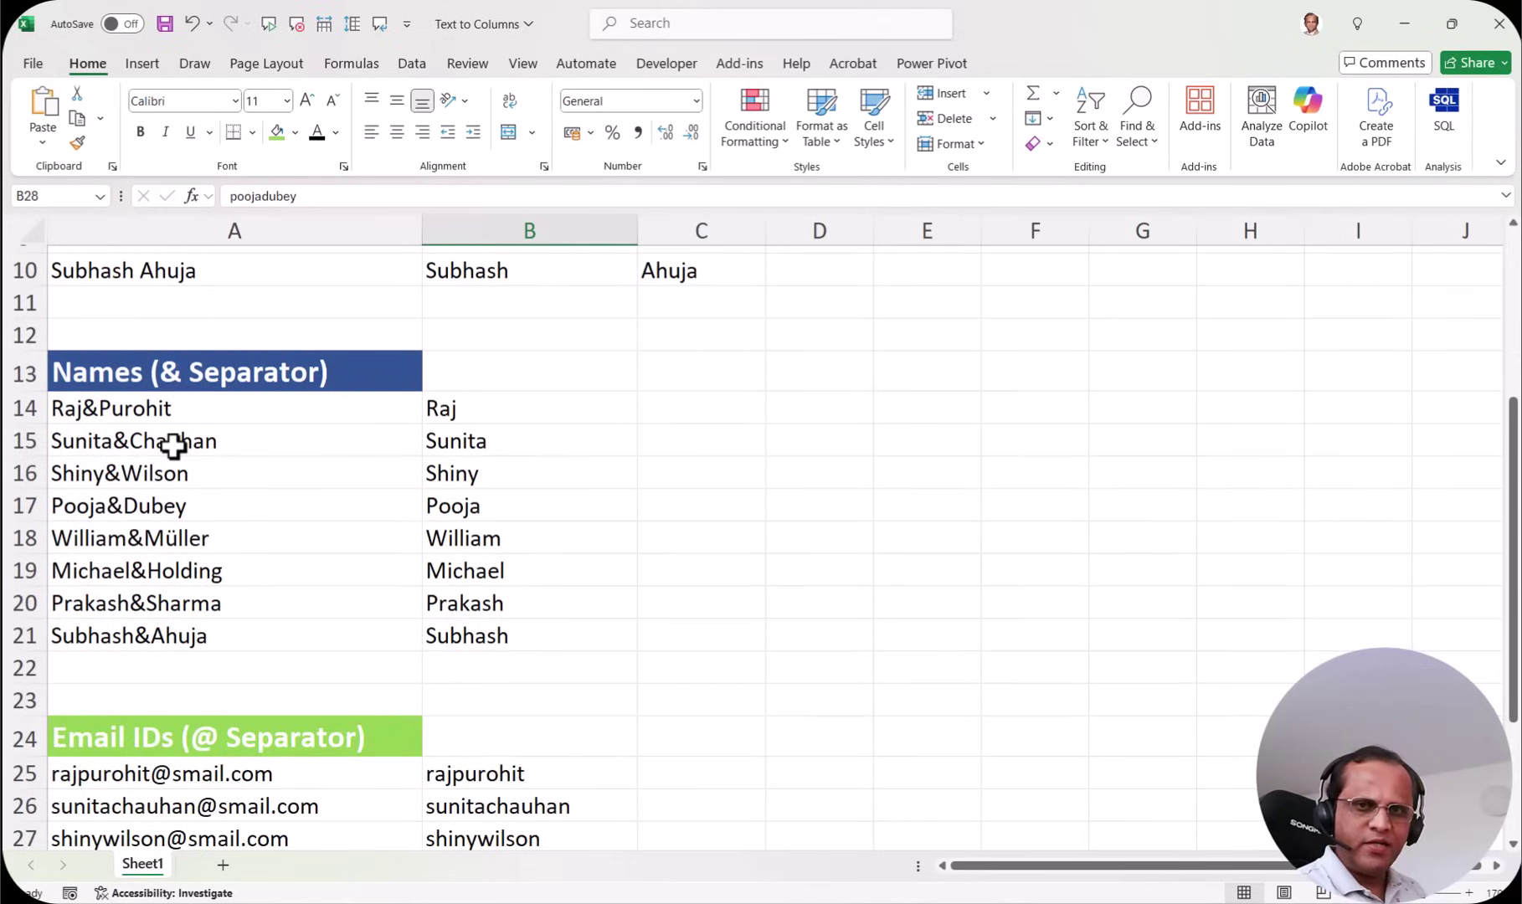
scroll(173, 446, "down", 4)
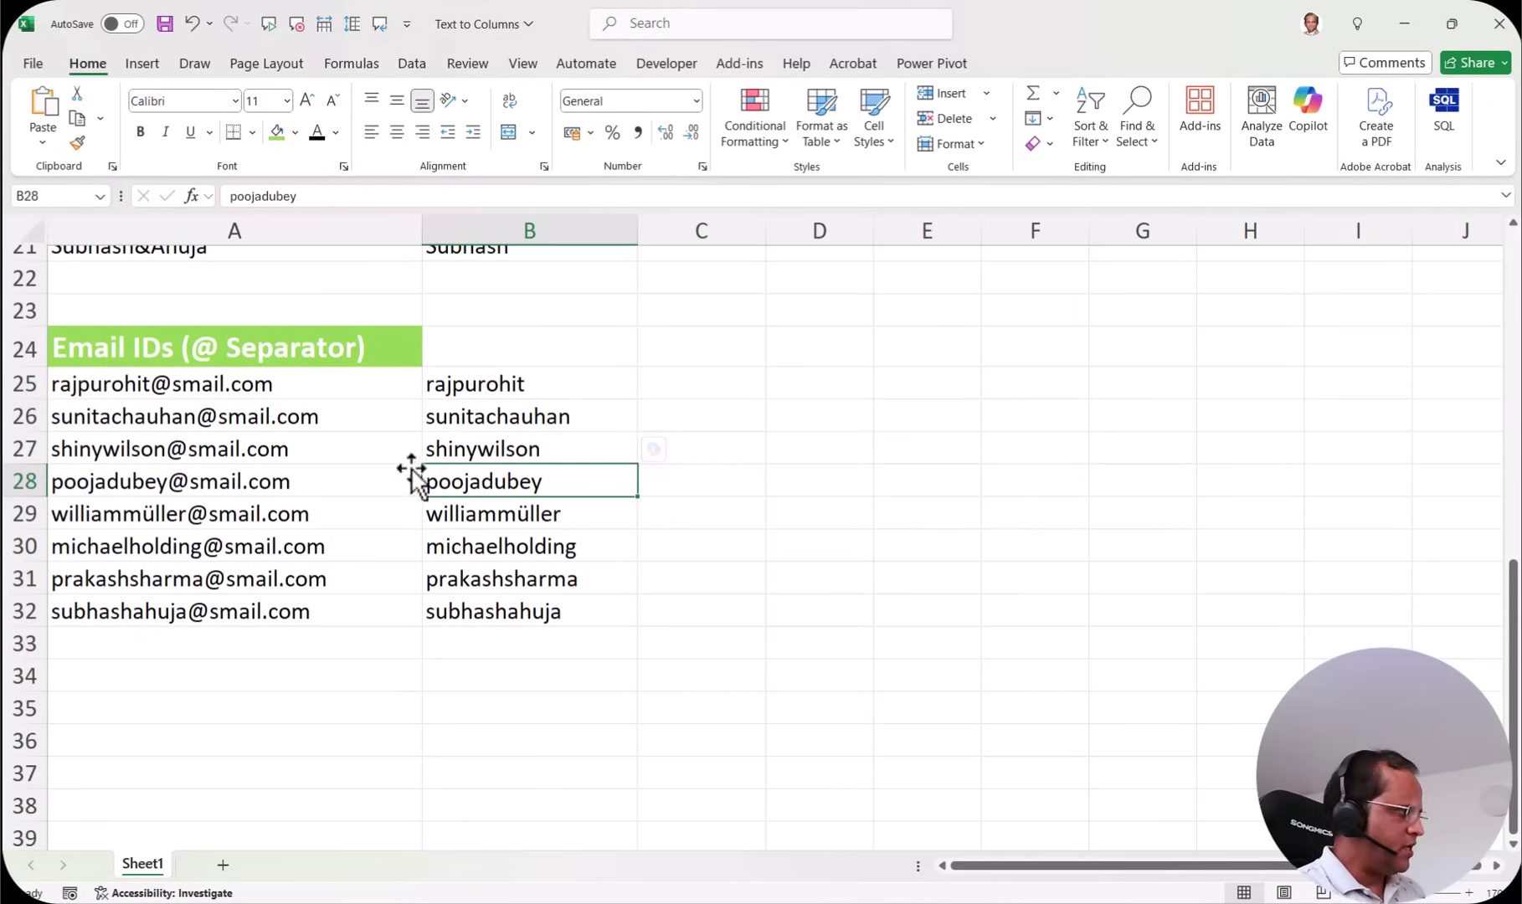
left_click_drag(315, 383, 339, 605)
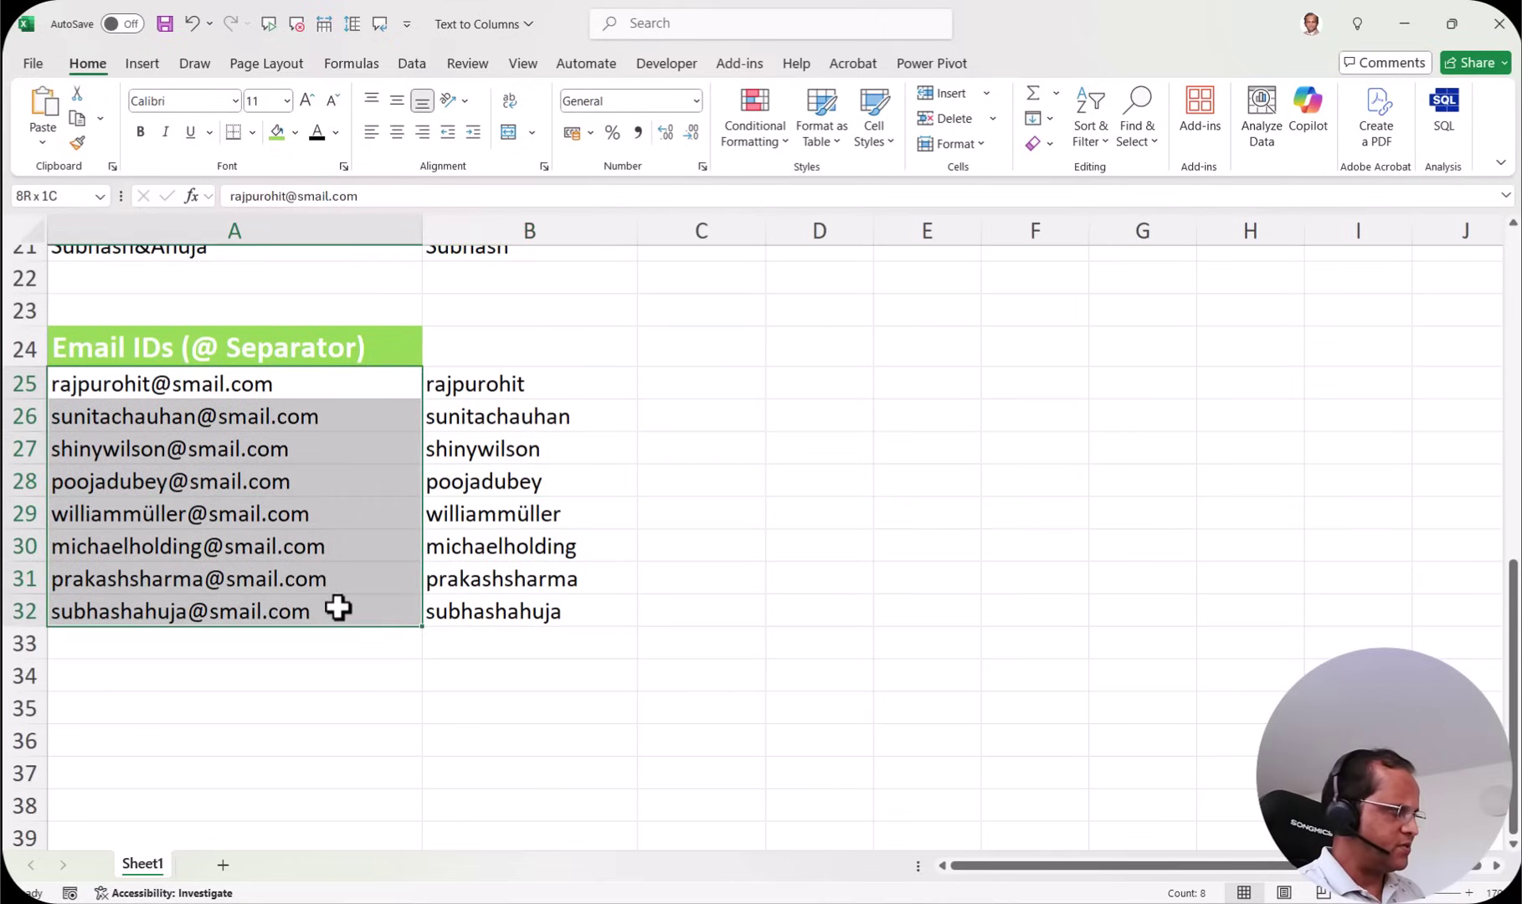
left_click(419, 65)
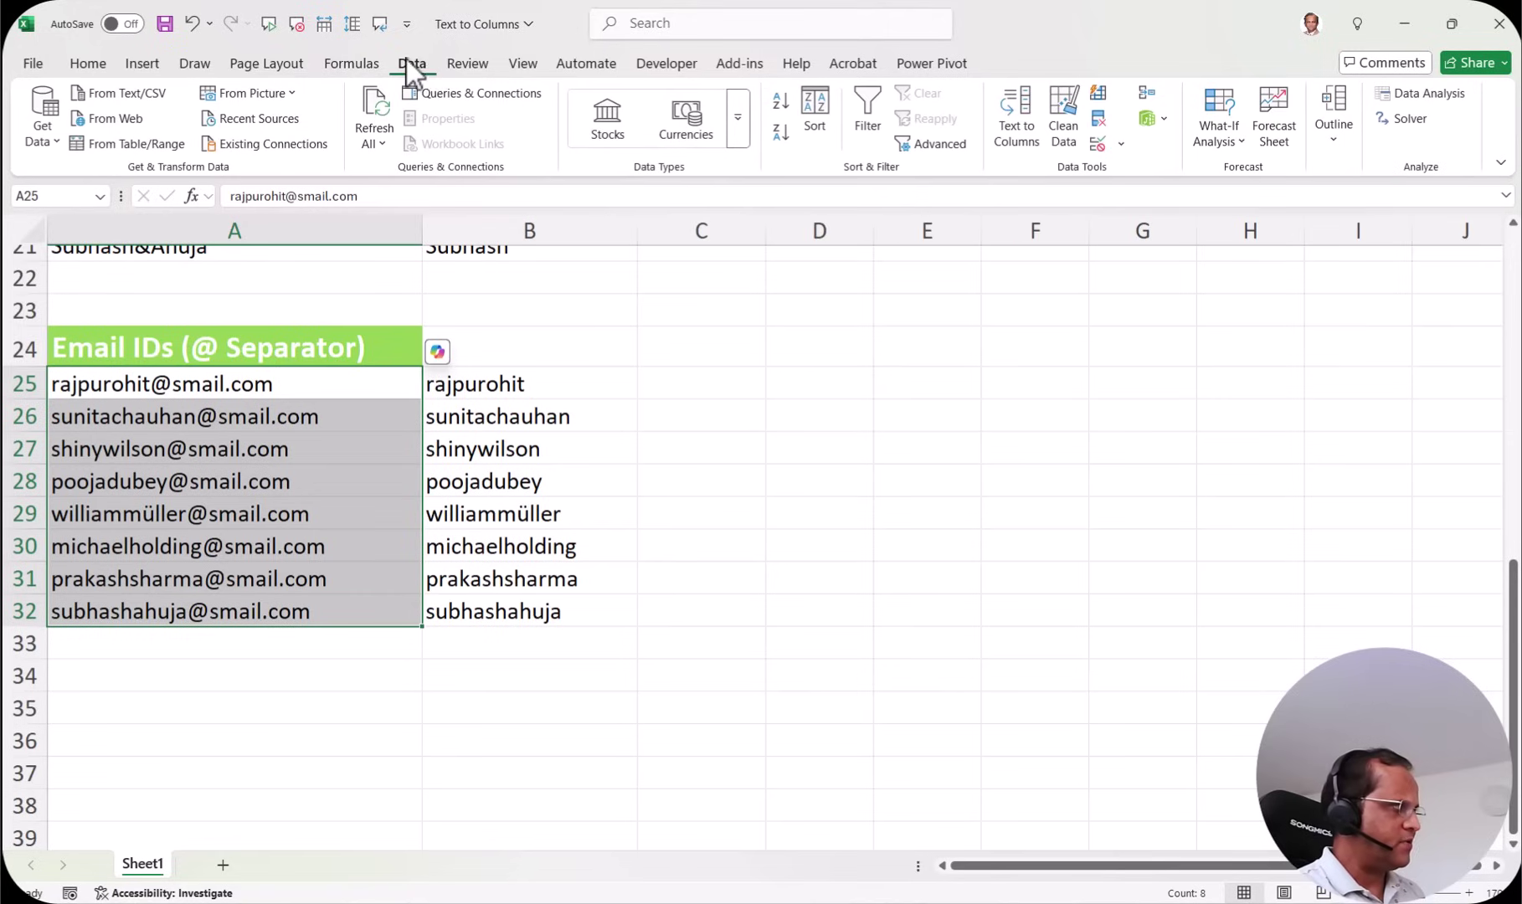
left_click(1006, 132)
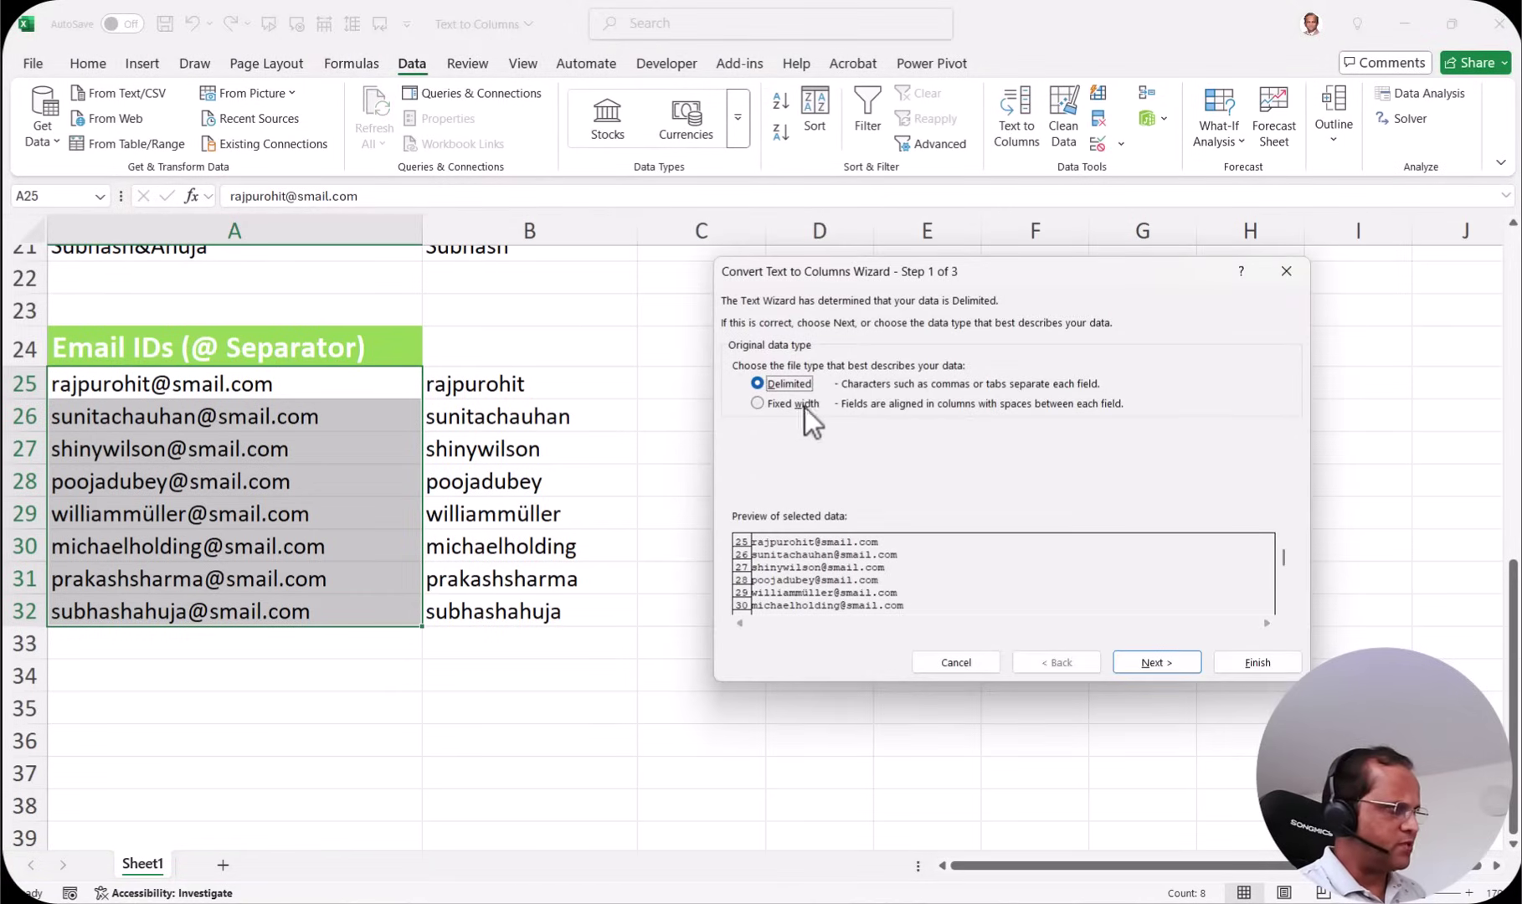
left_click(756, 404)
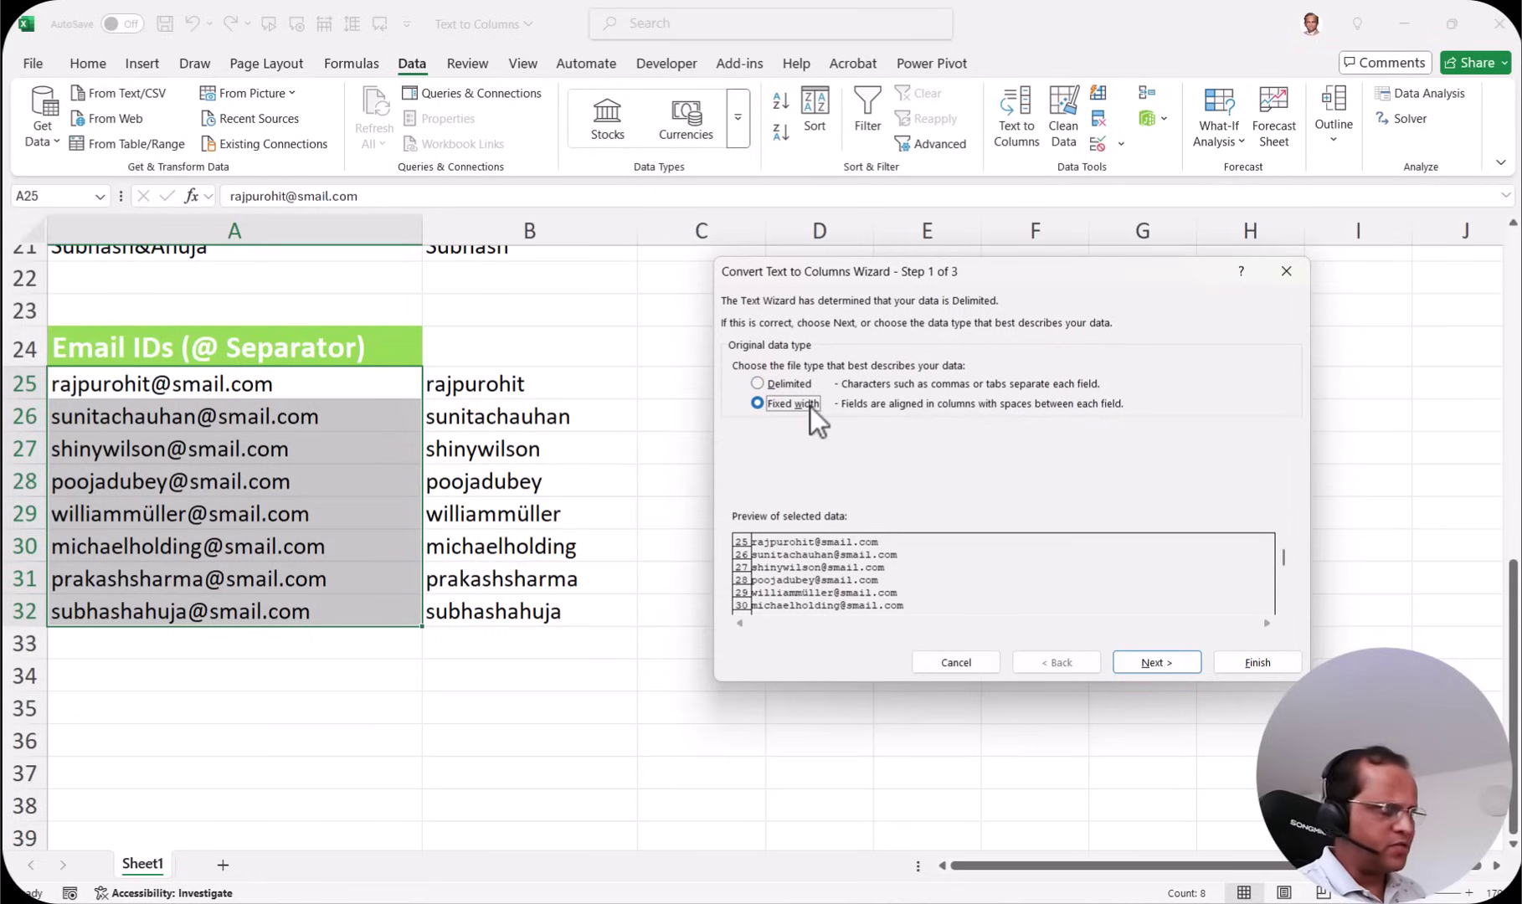
left_click(1172, 670)
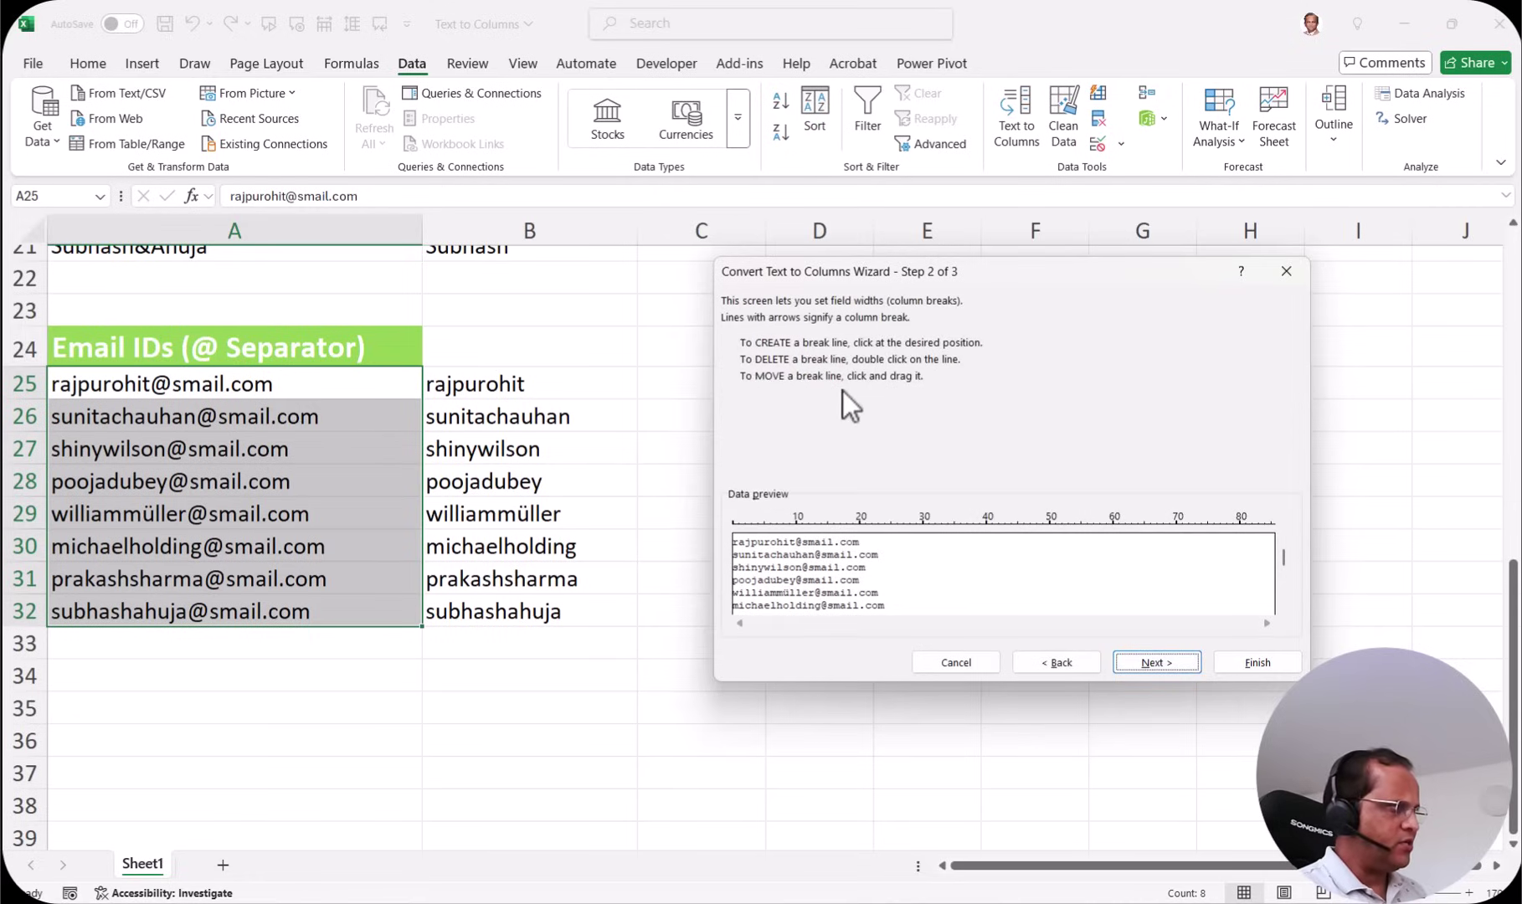
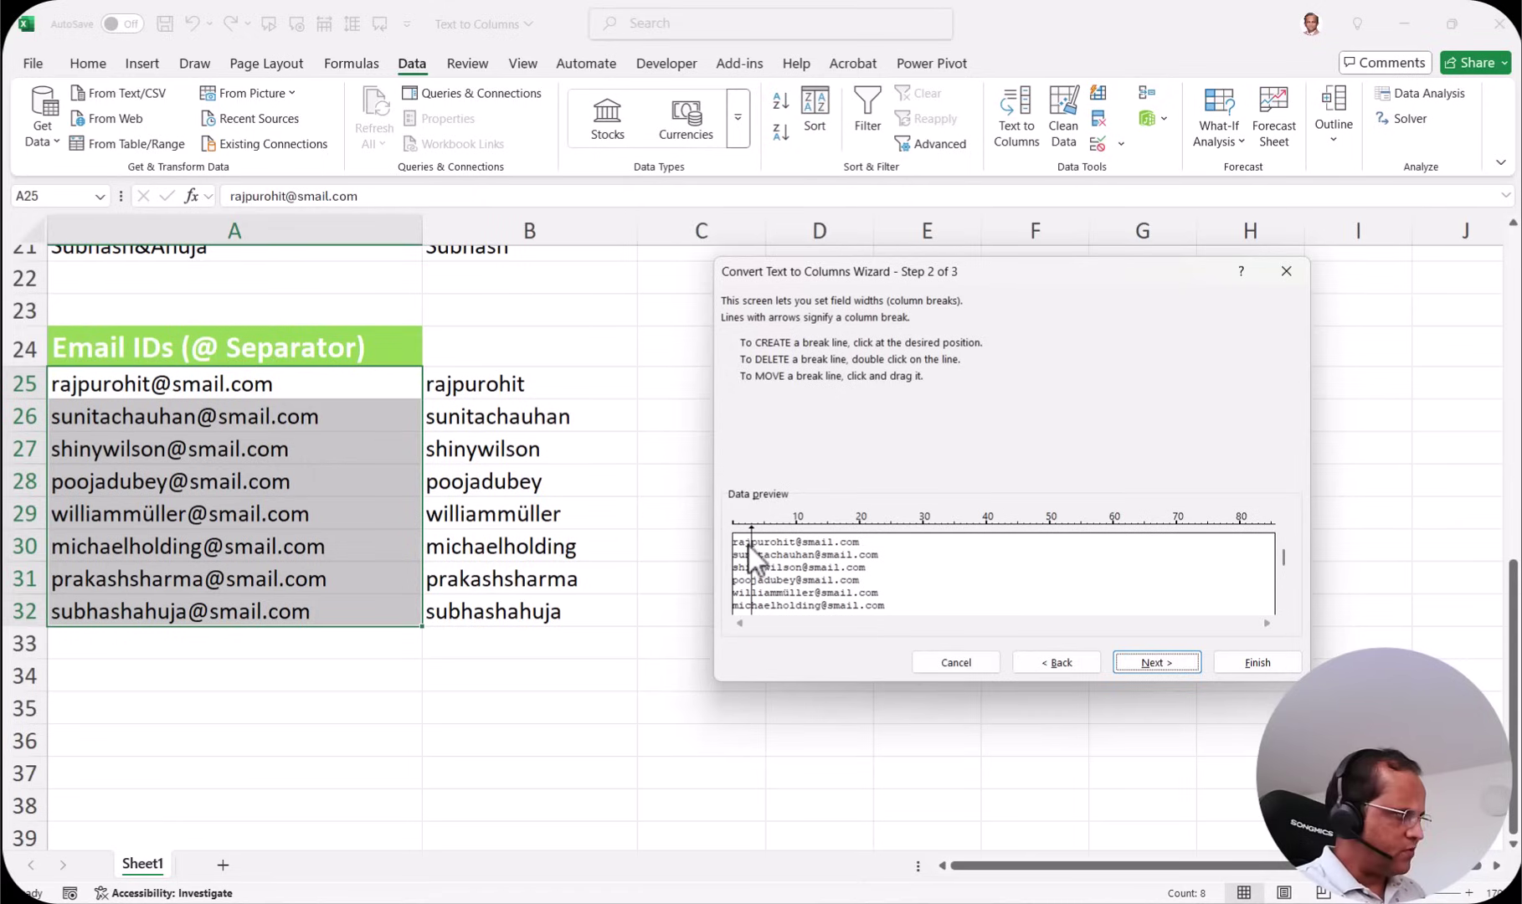
Place column breaks at positions 3 and 10 in the data preview and proceed to the column format options.
mouse_move(755, 551)
left_mouse_down()
mouse_move(811, 554)
mouse_move(753, 563)
left_mouse_up()
left_click(807, 553)
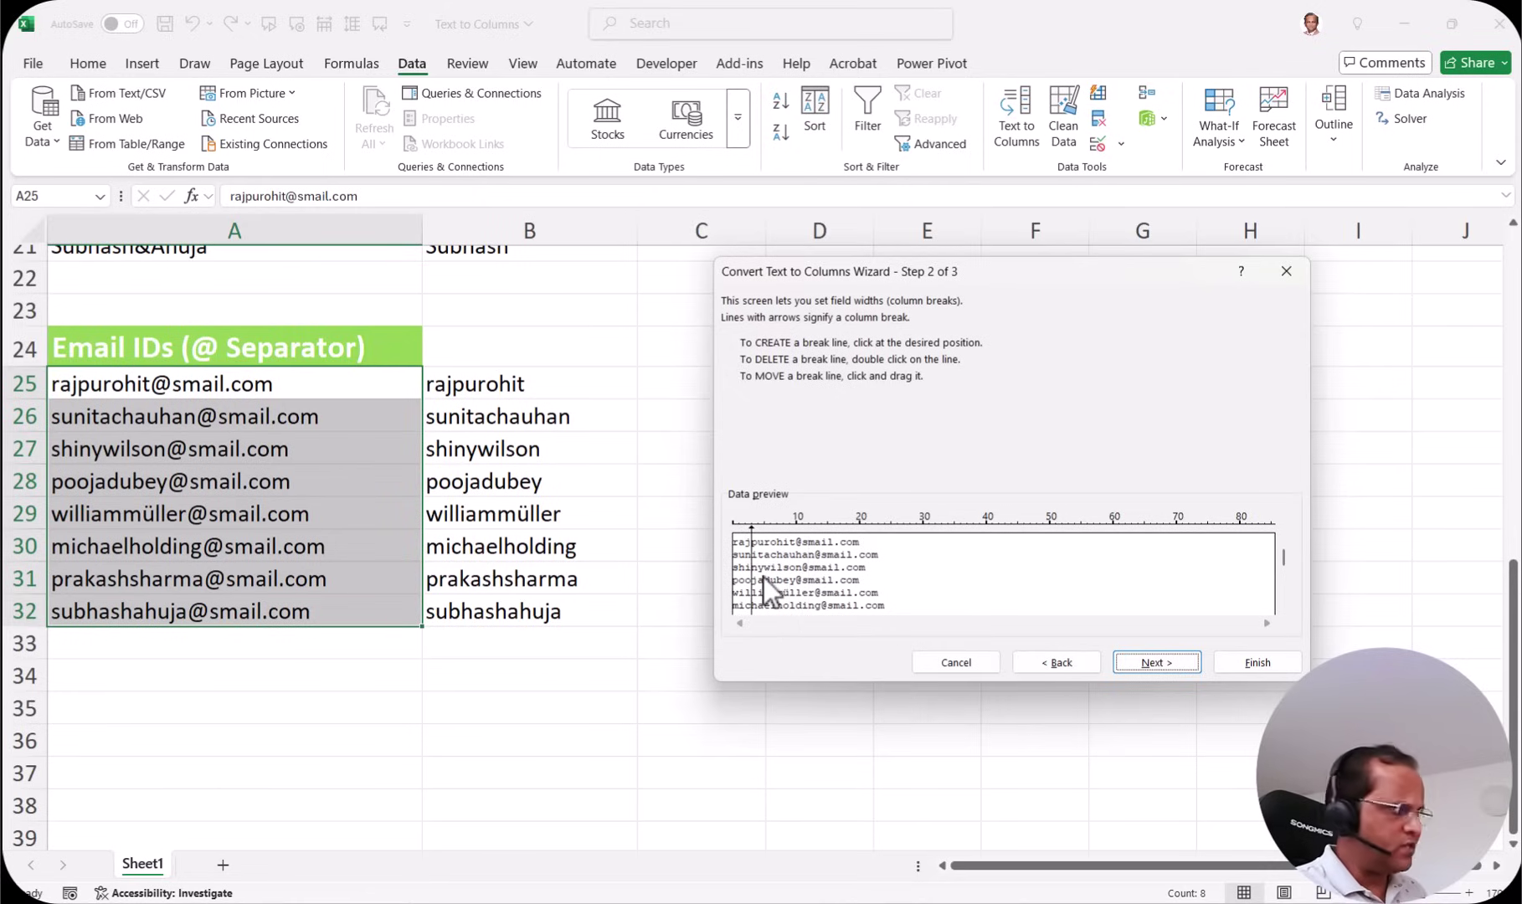
left_click(782, 526)
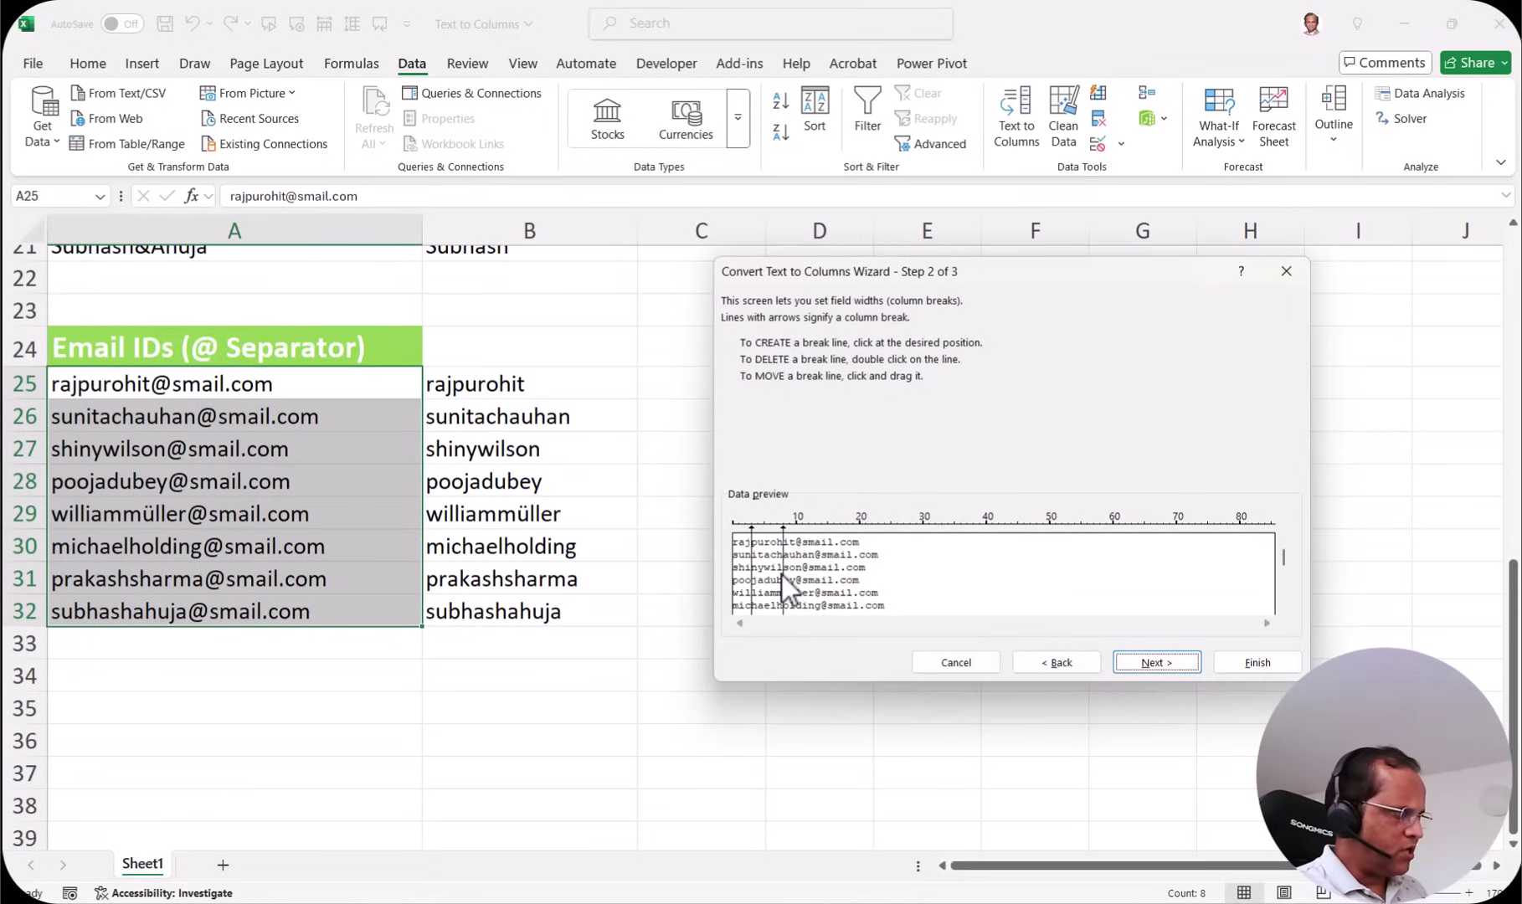
left_click_drag(788, 576, 795, 575)
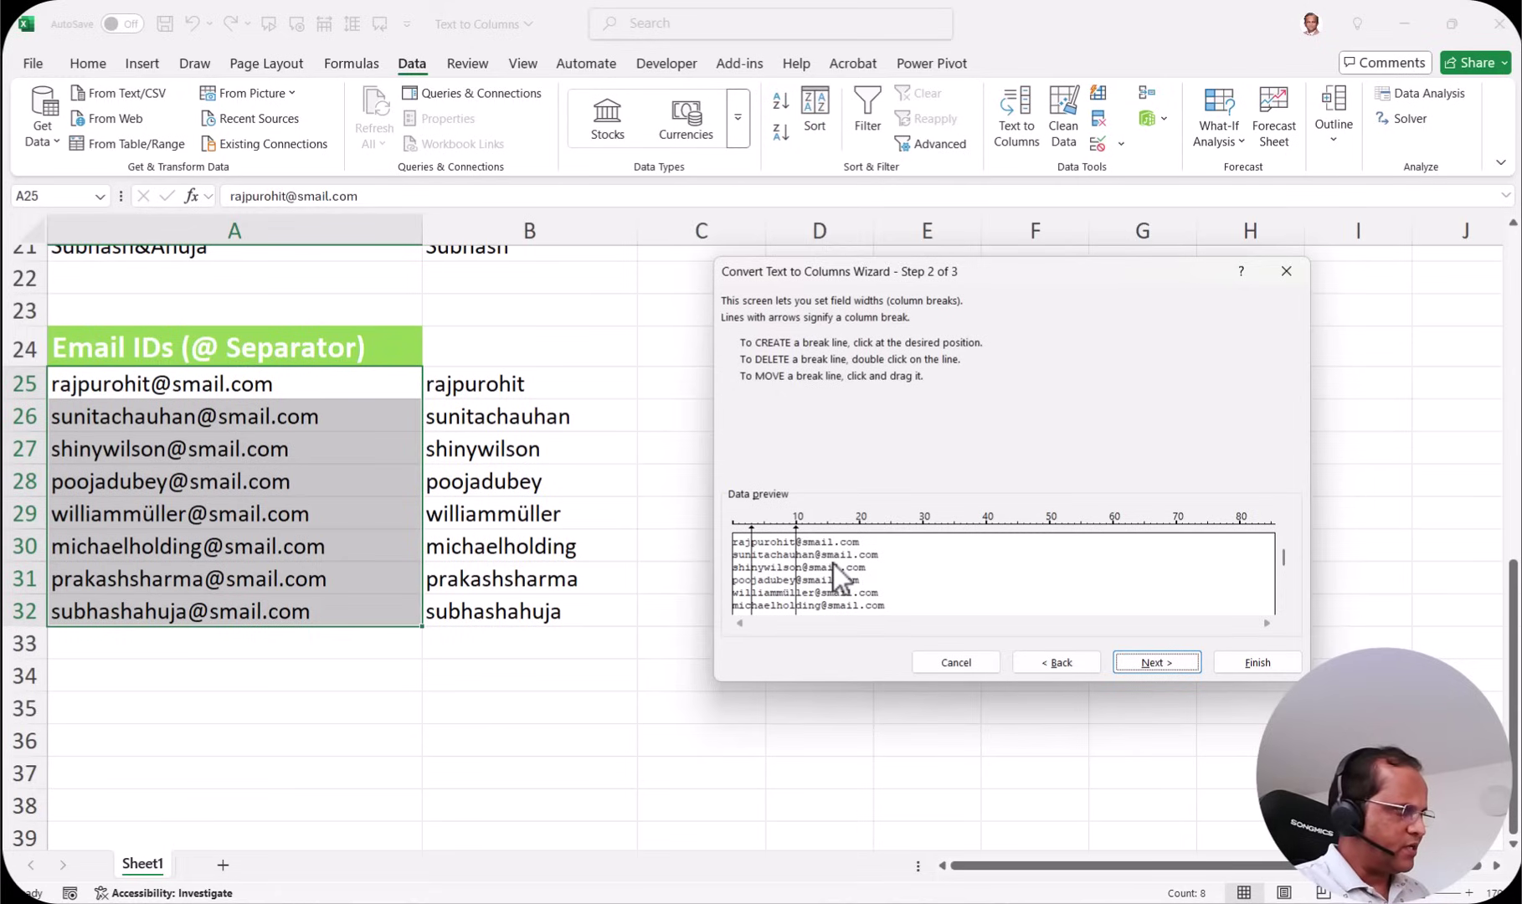
left_click(1176, 664)
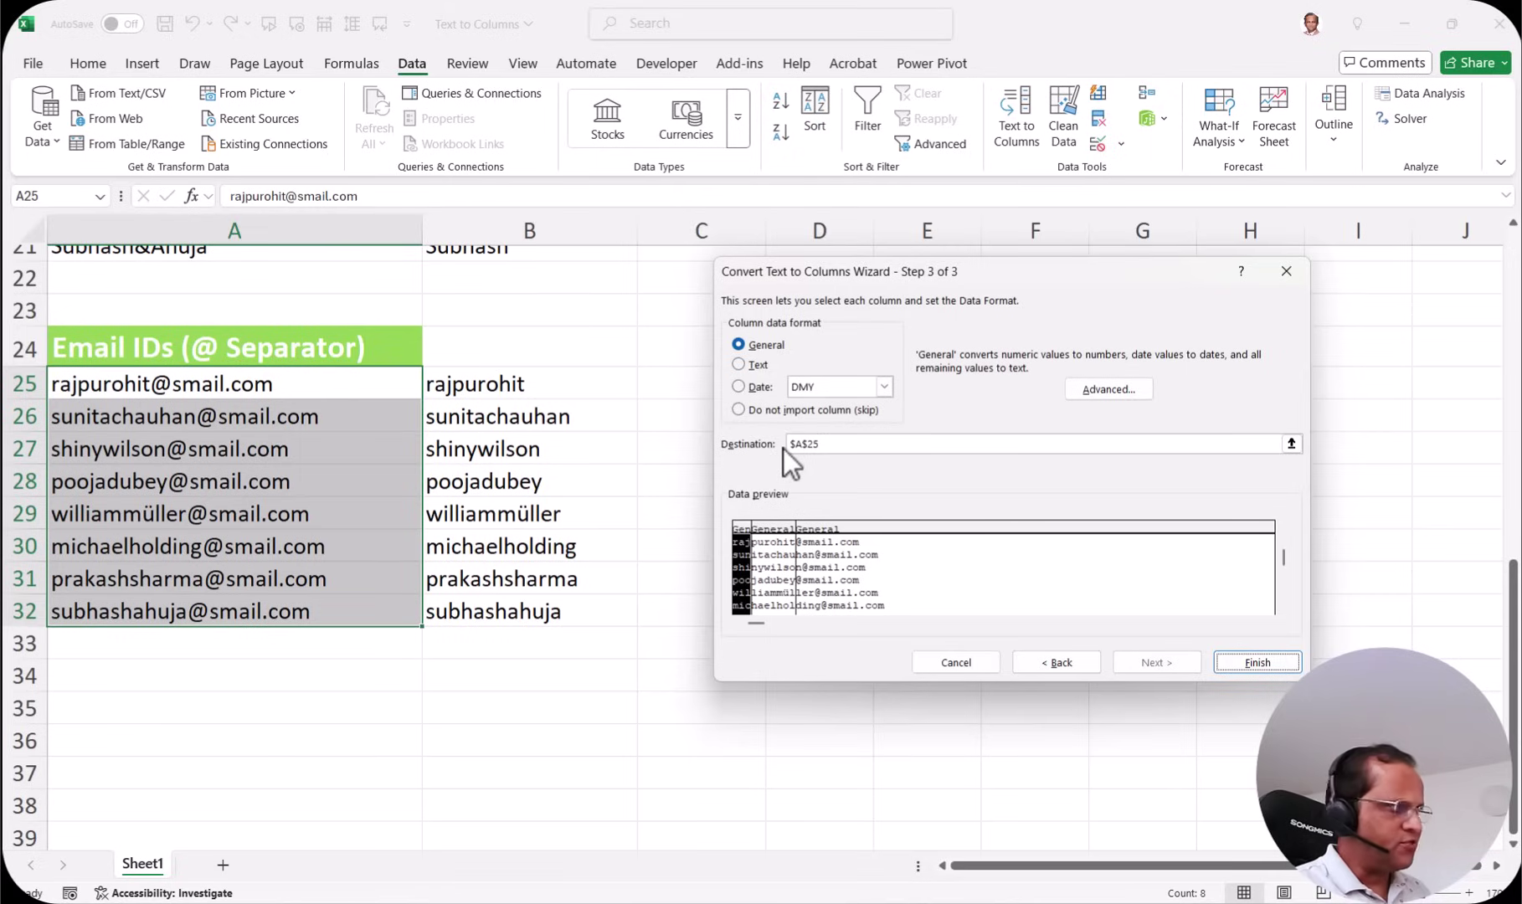
Output the fixed-width split starting at $C$25 and autofit column E to its contents.
left_click(1291, 443)
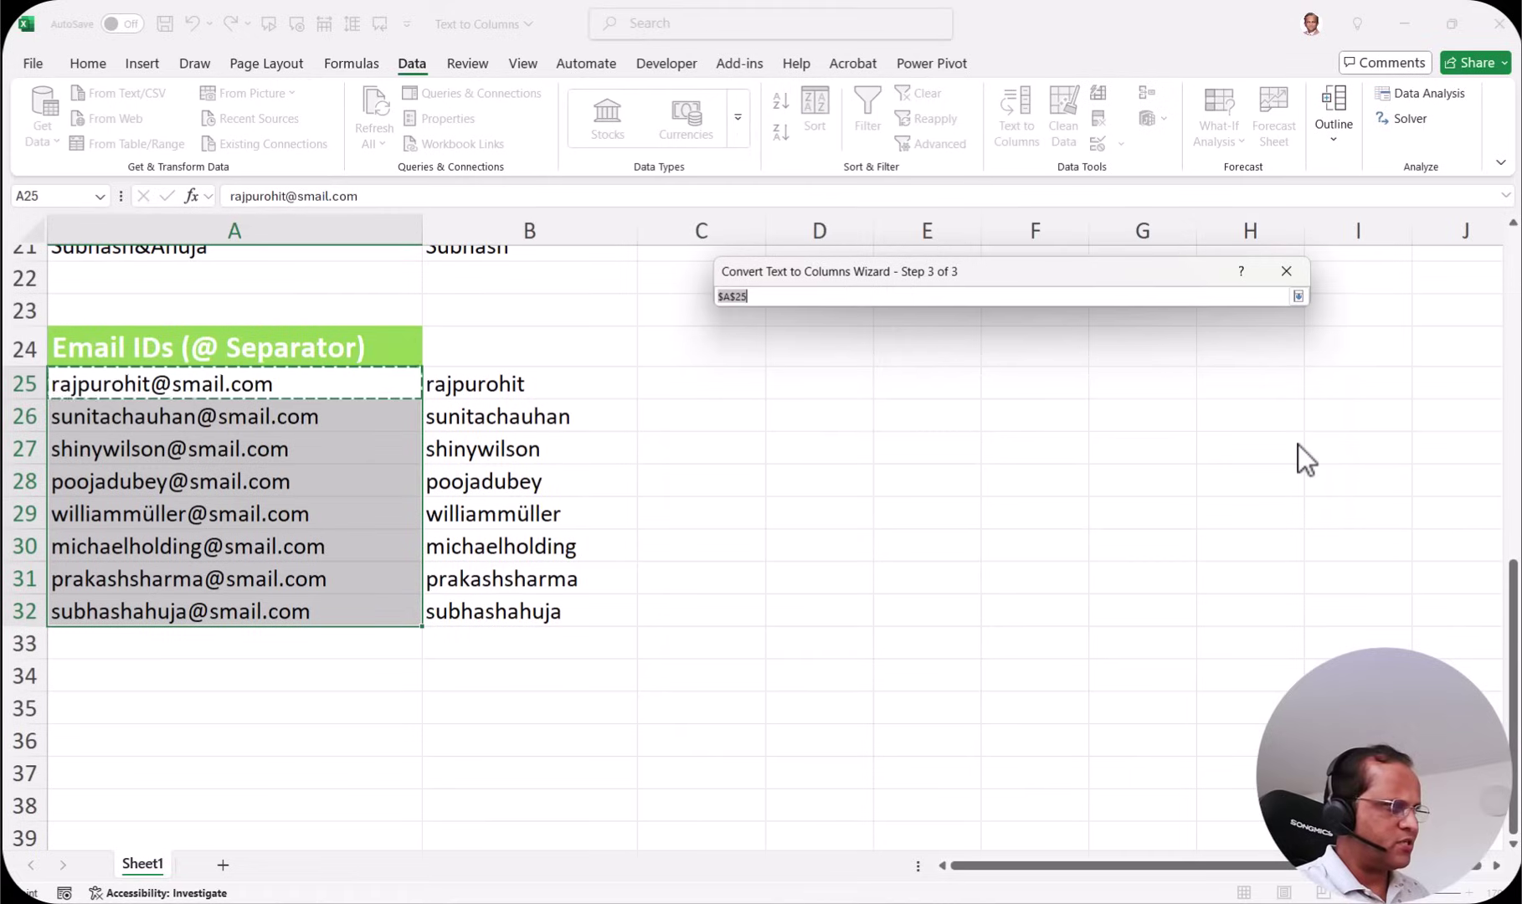
left_click(716, 385)
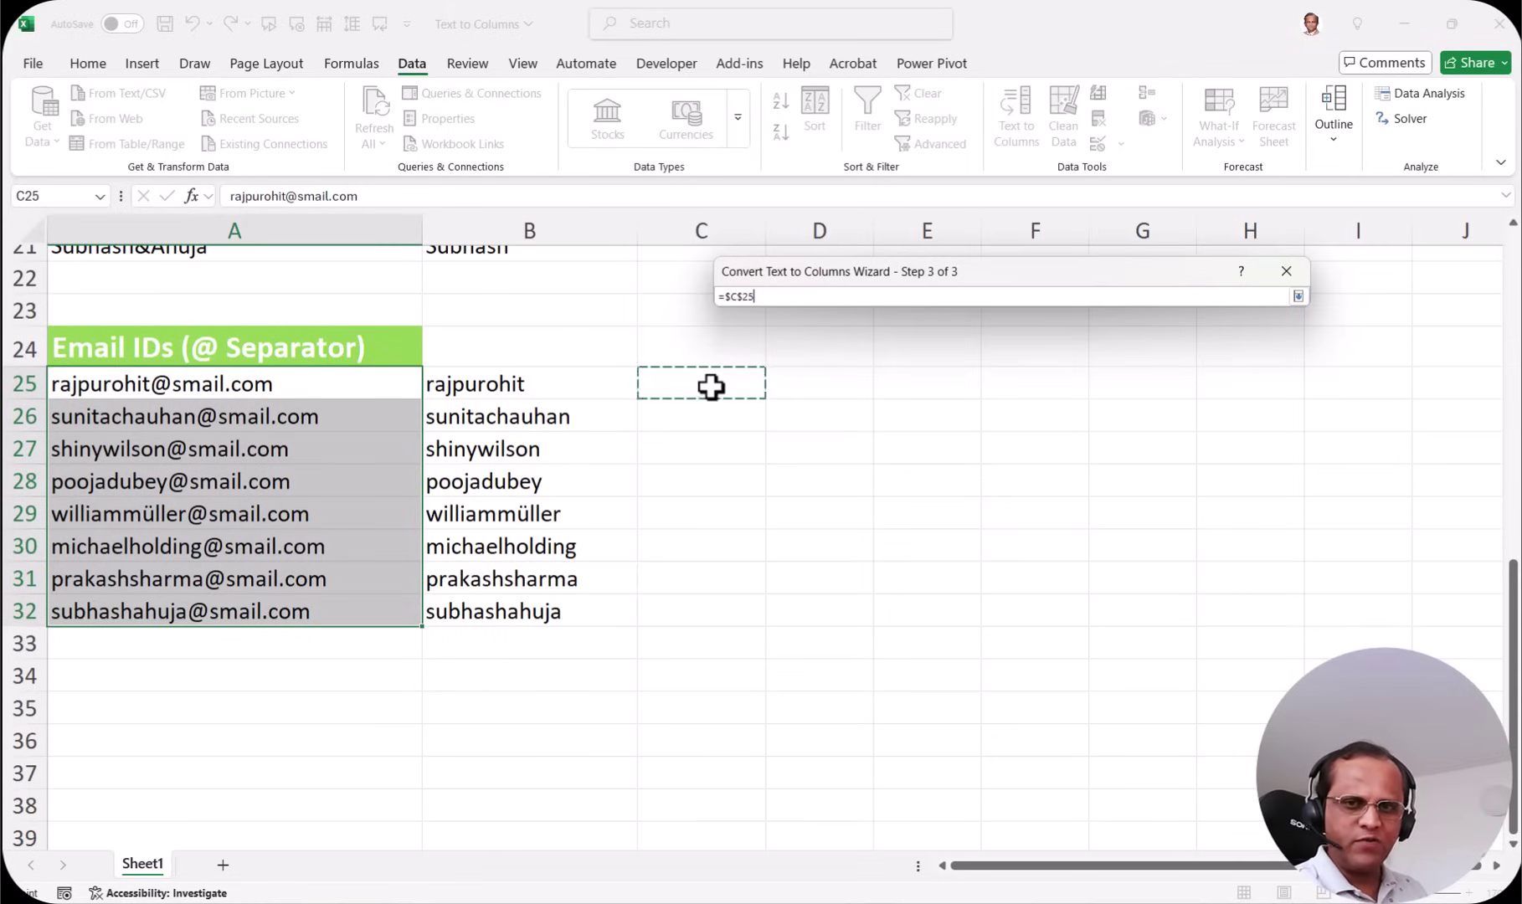
left_click(1298, 297)
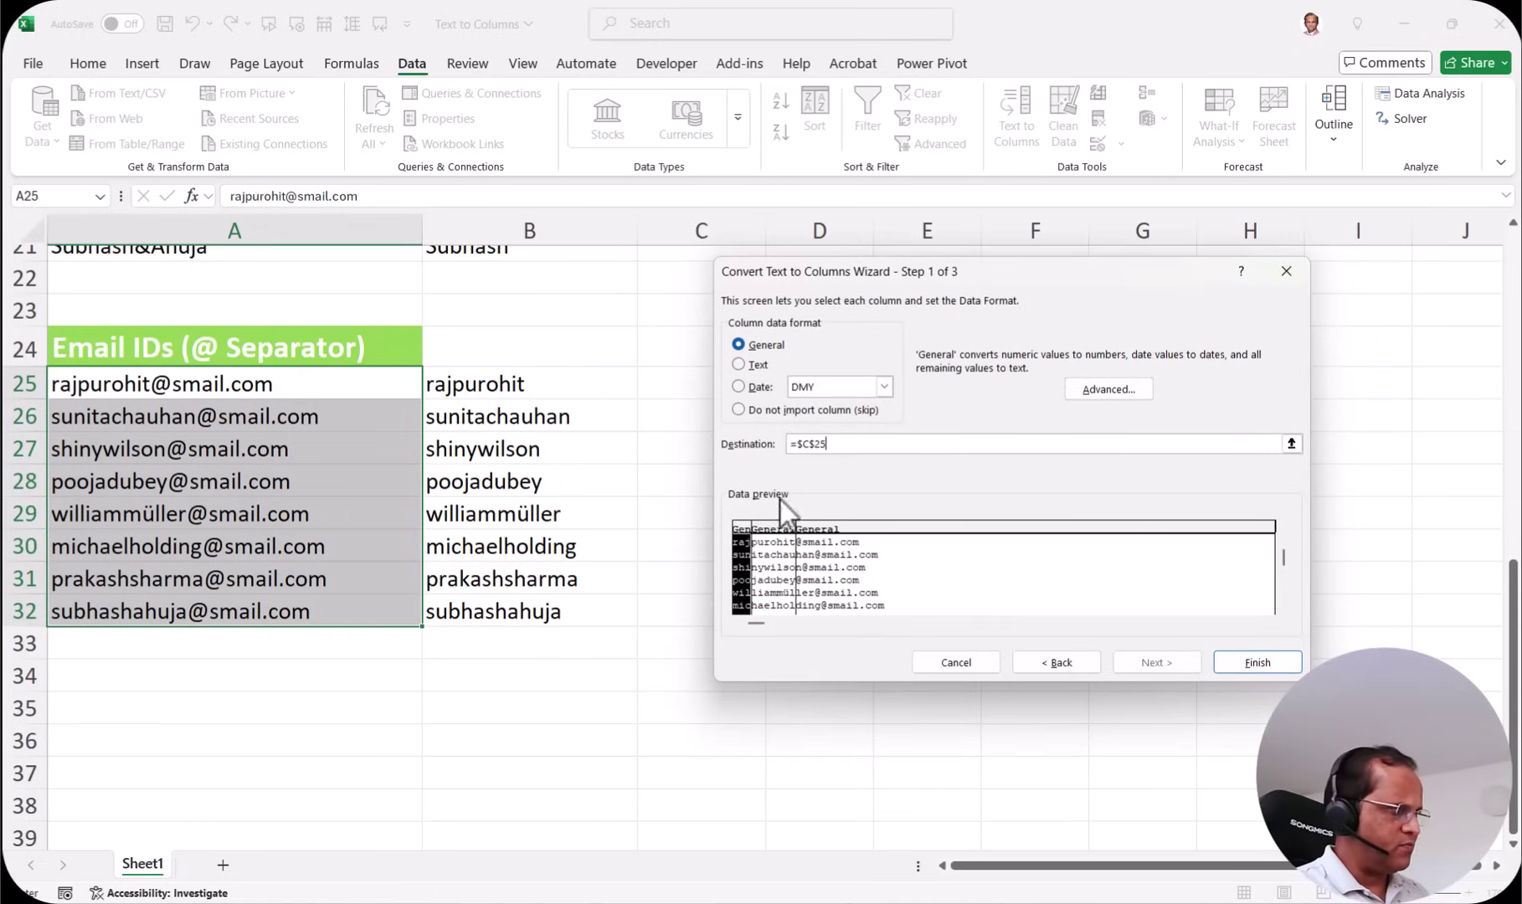
left_click(1274, 664)
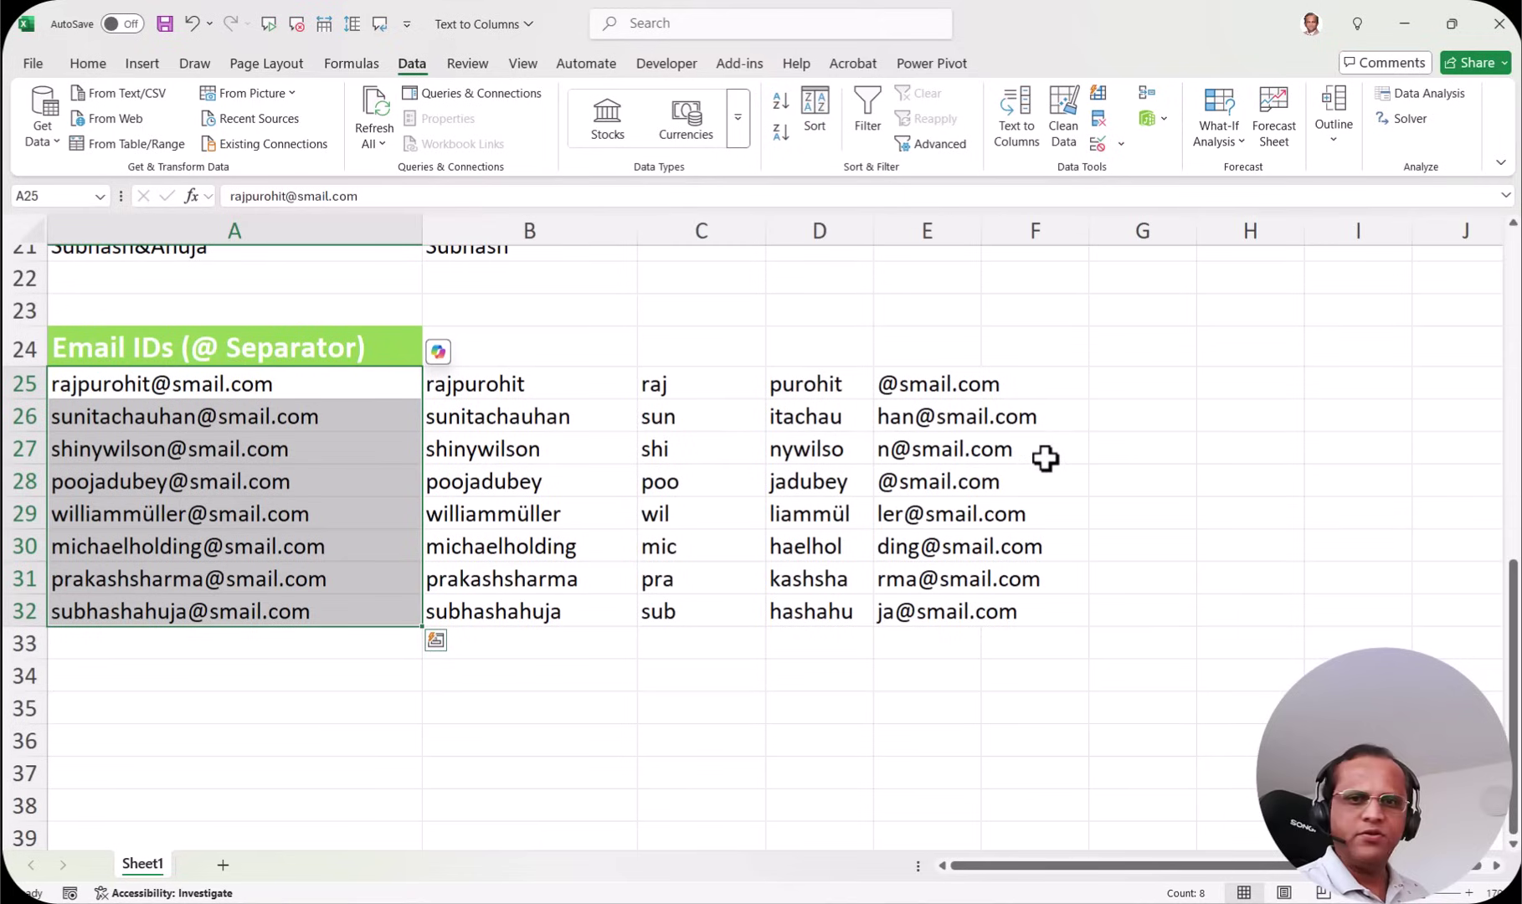
double_click(983, 231)
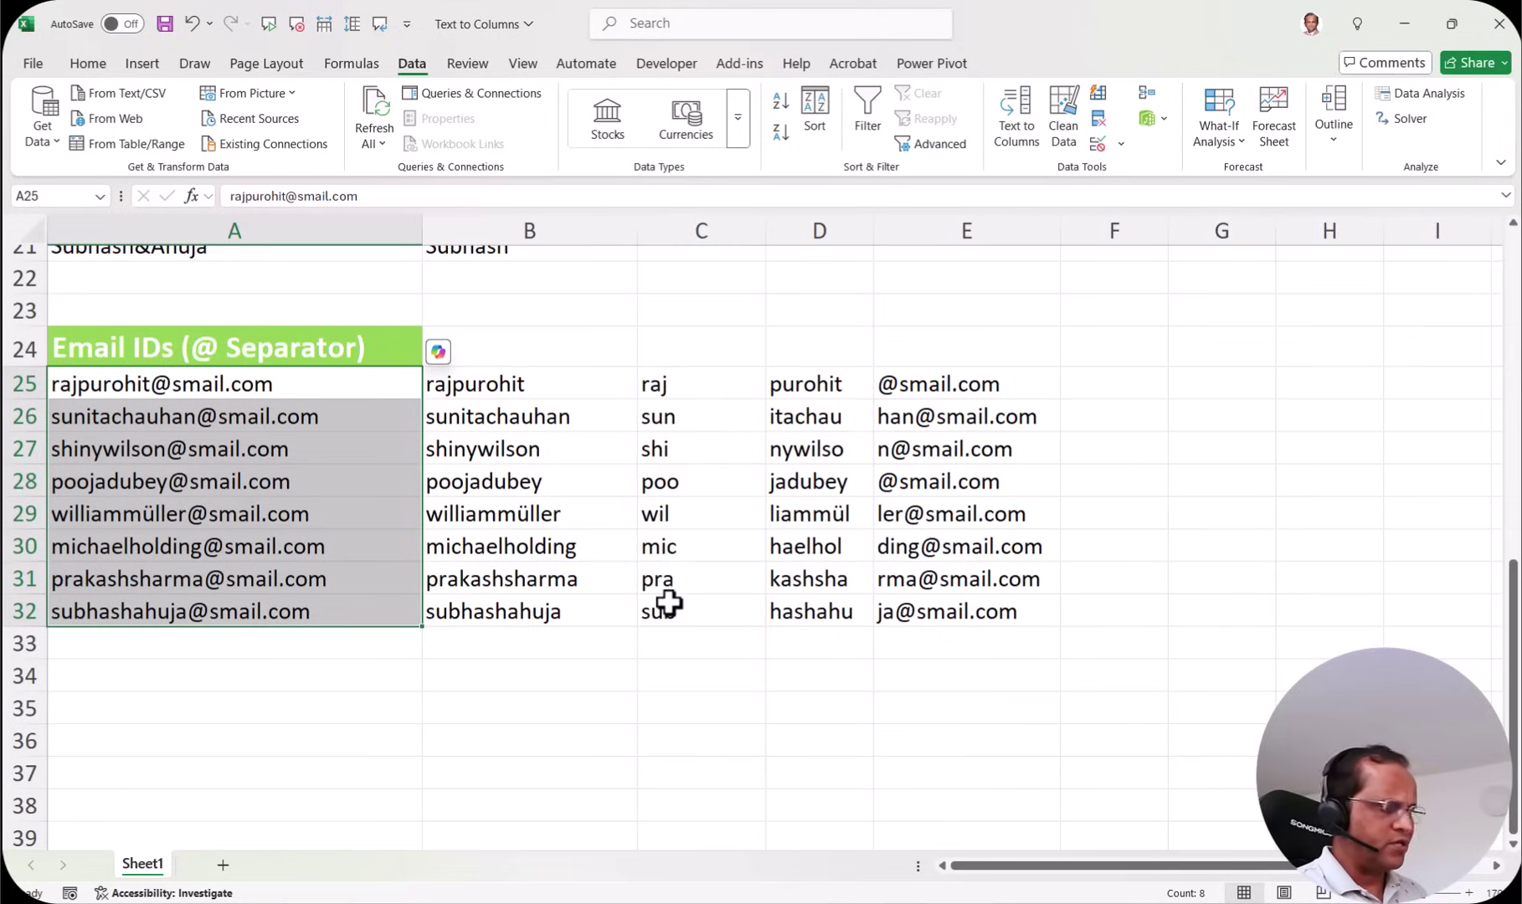